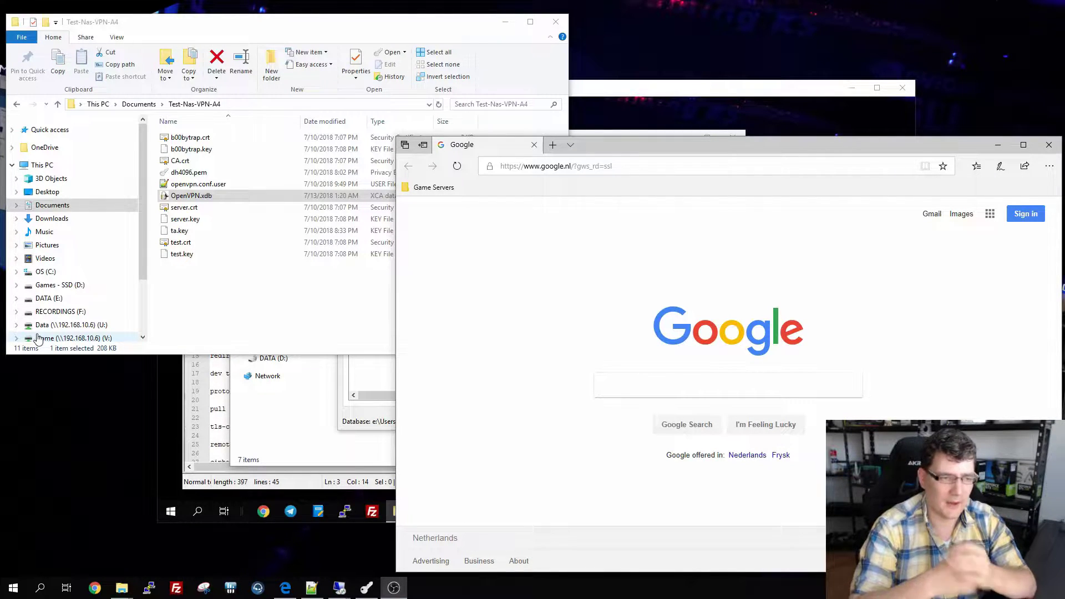
# Open Test-NAS from Edge's top sites and sign in to DSM with the account's username and password.
pyautogui.click(598, 166)
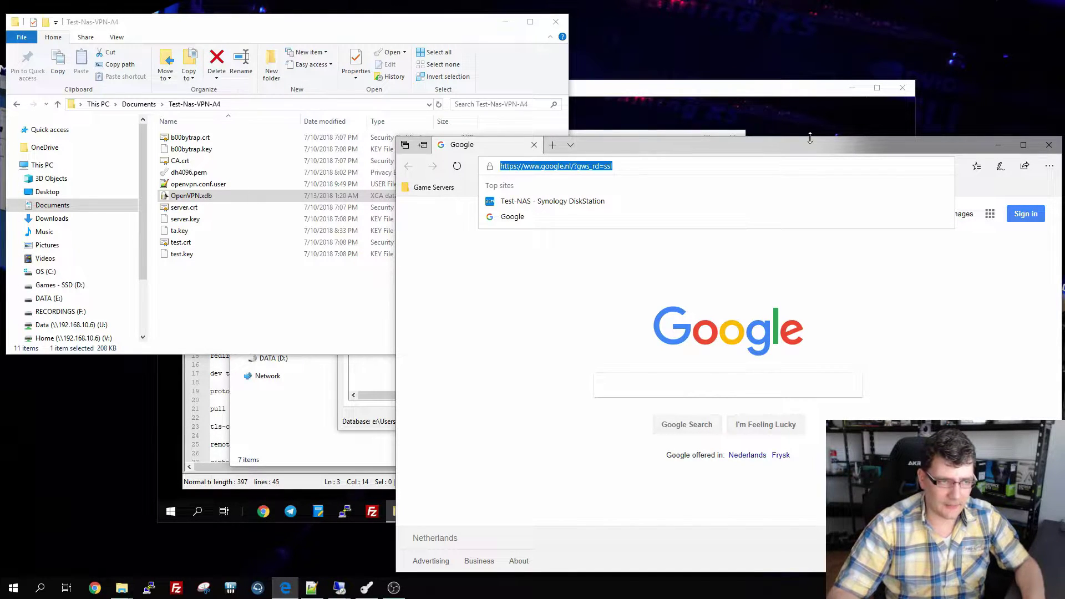
pyautogui.press('Up')
pyautogui.press('Up')
pyautogui.press('Return')
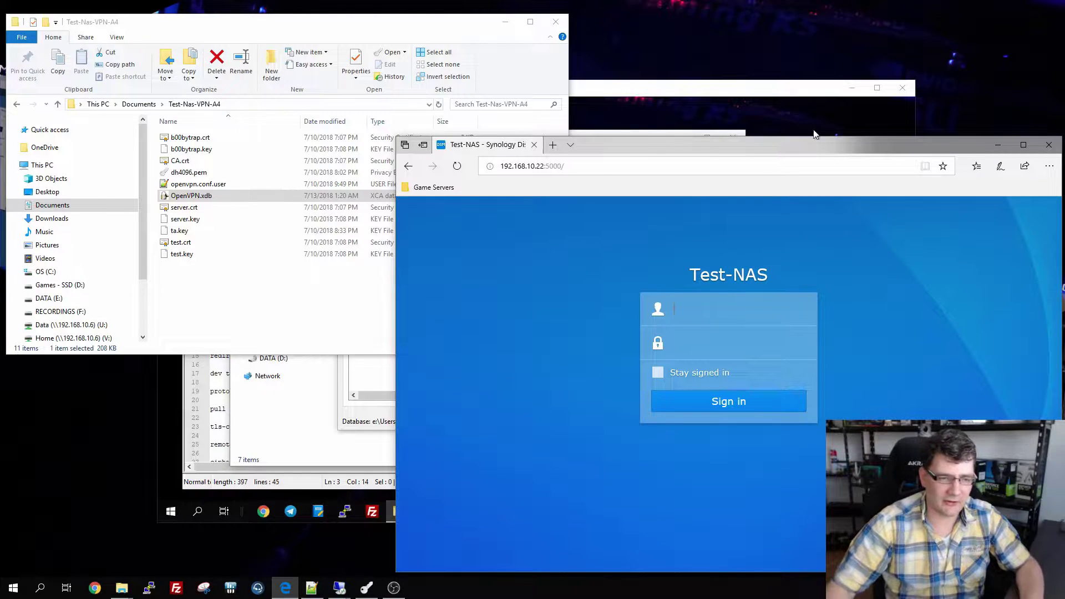
pyautogui.write('b00bytrap')
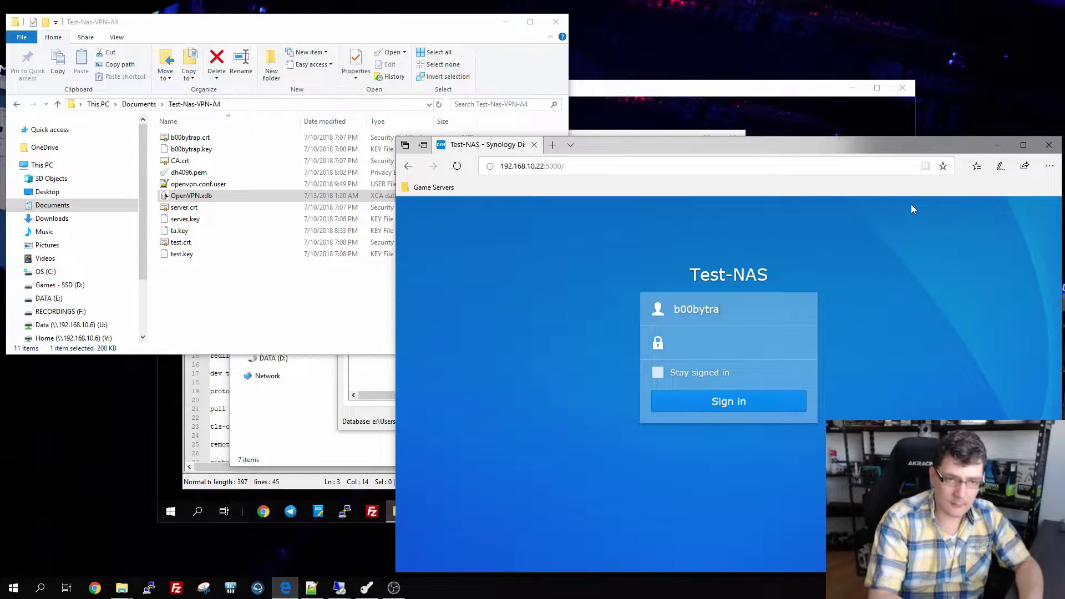
pyautogui.press('Tab')
pyautogui.write('********')
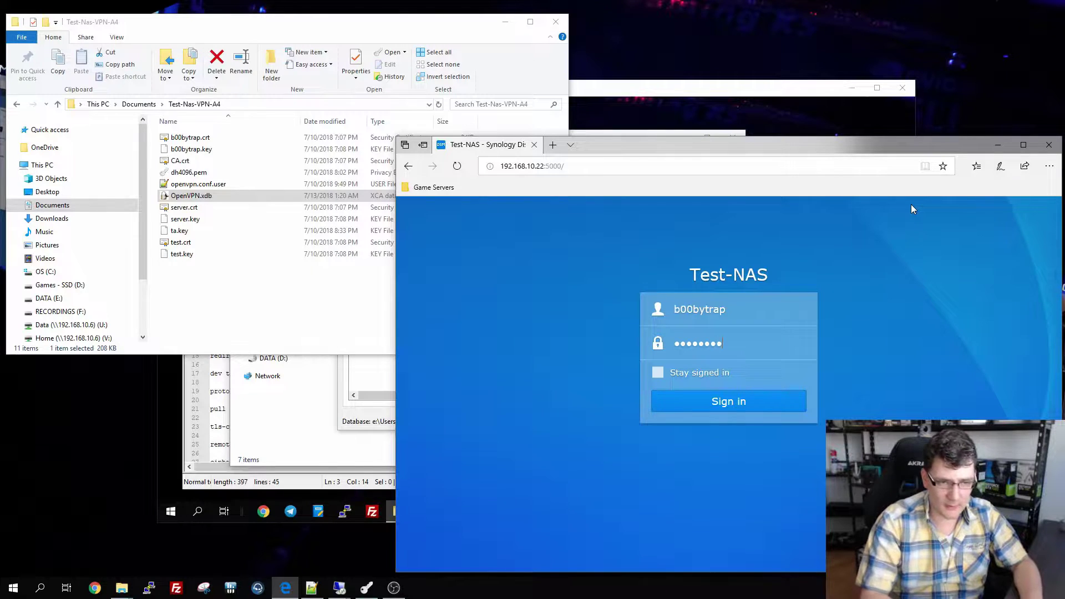
pyautogui.press('Return')
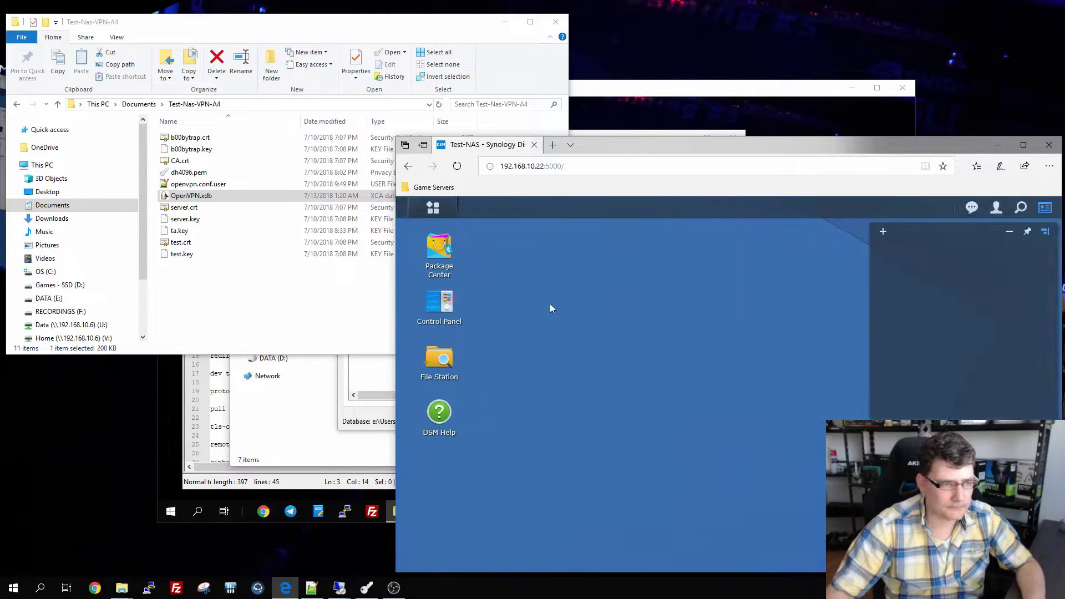
# Open Control Panel, move the browser window to the top left, and show the User page.
pyautogui.click(437, 304)
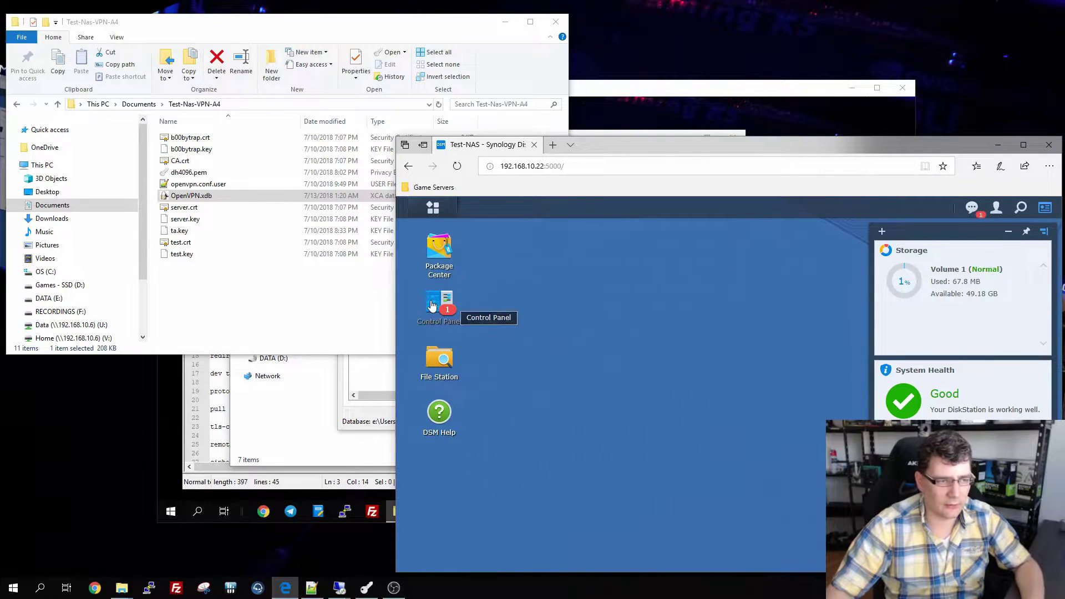
pyautogui.moveTo(786, 145); pyautogui.dragTo(399, 58)
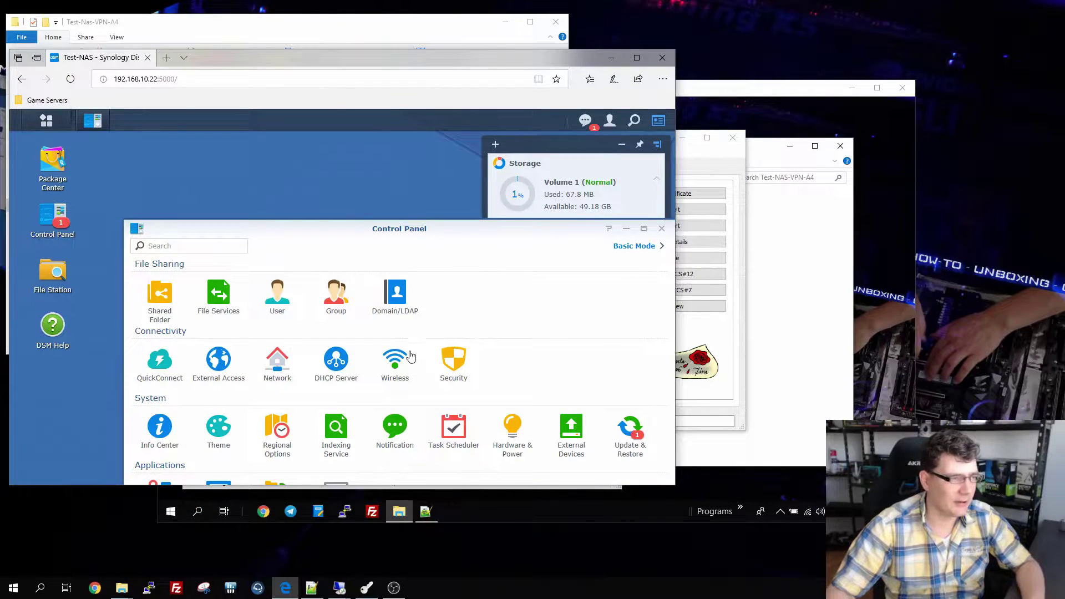
pyautogui.click(284, 295)
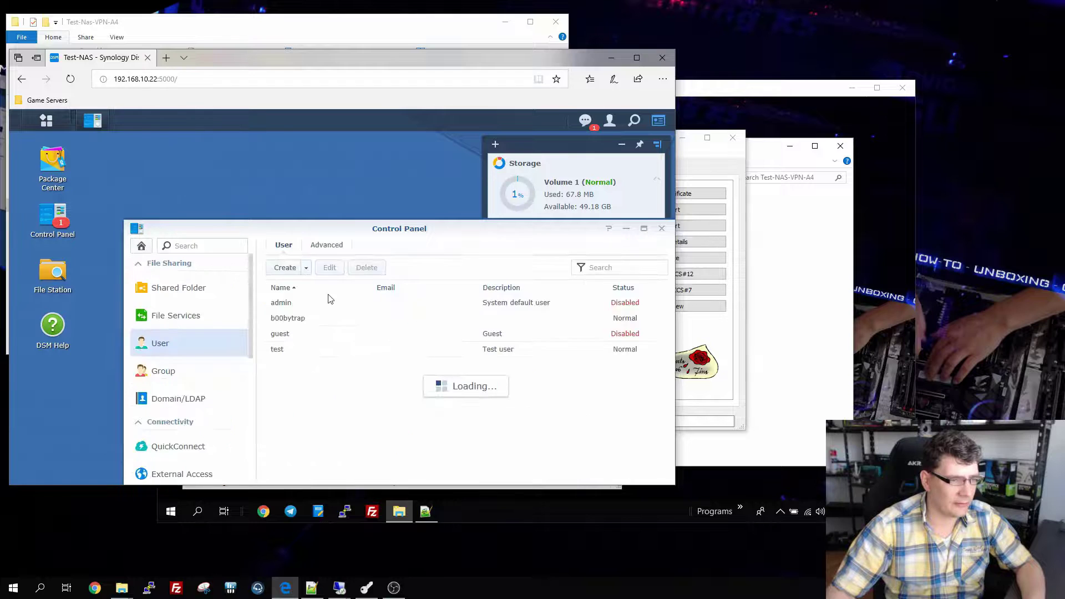
# Start a new user named Chevy, enter and confirm its password, and continue to Join groups.
pyautogui.click(286, 268)
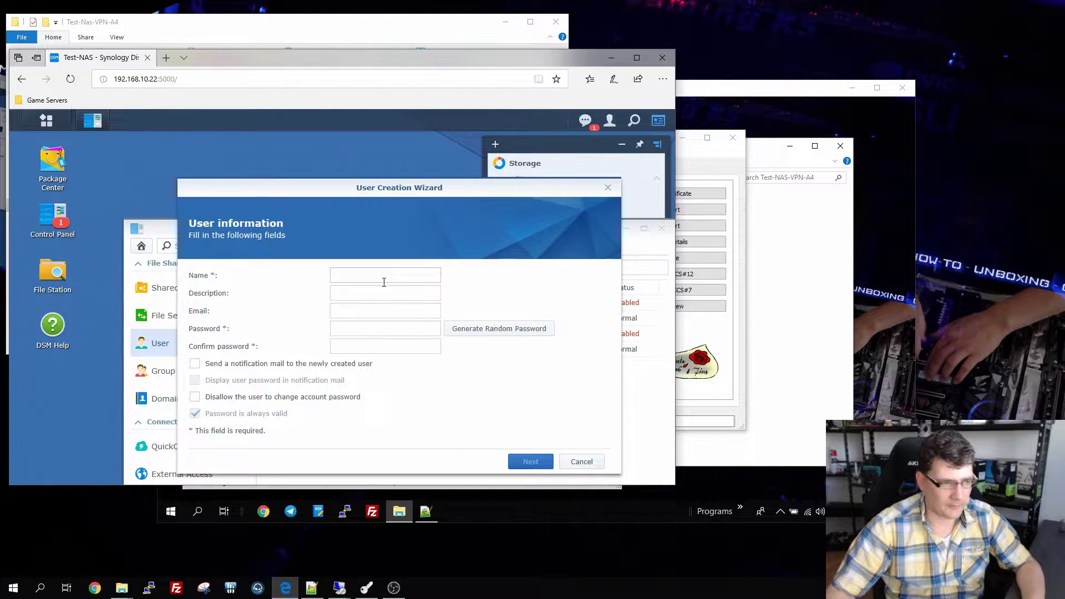
pyautogui.click(365, 277)
pyautogui.write('Chevy')
pyautogui.press('Tab')
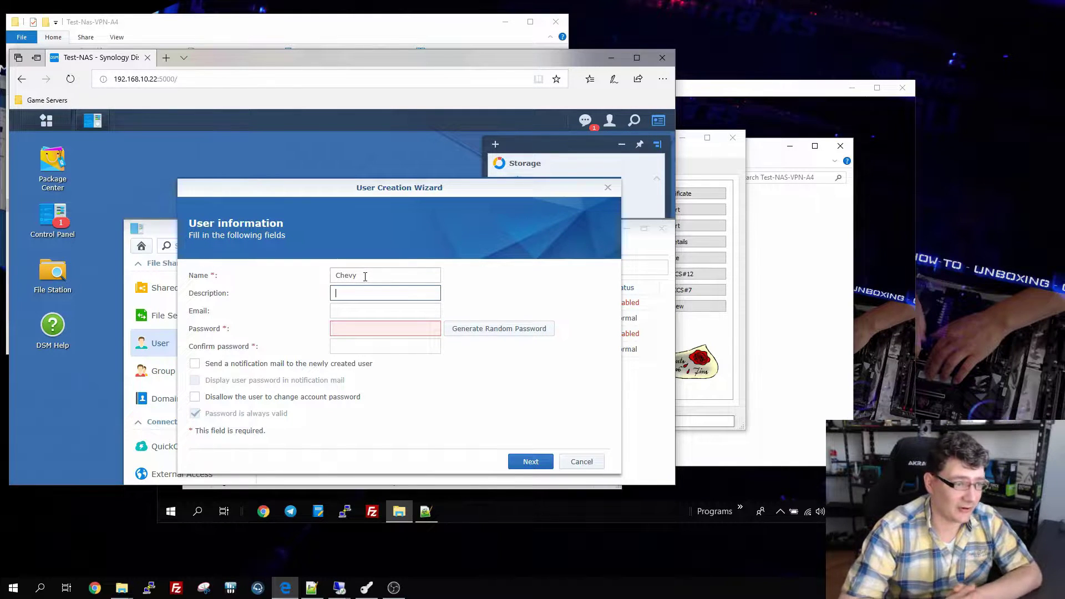
pyautogui.press('Tab')
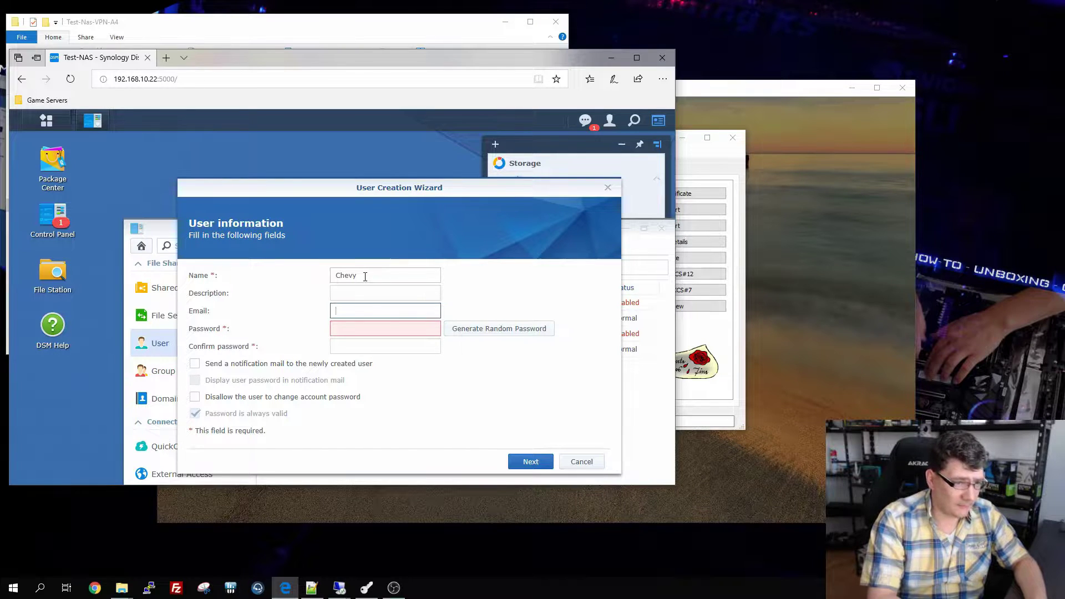
pyautogui.press('Tab')
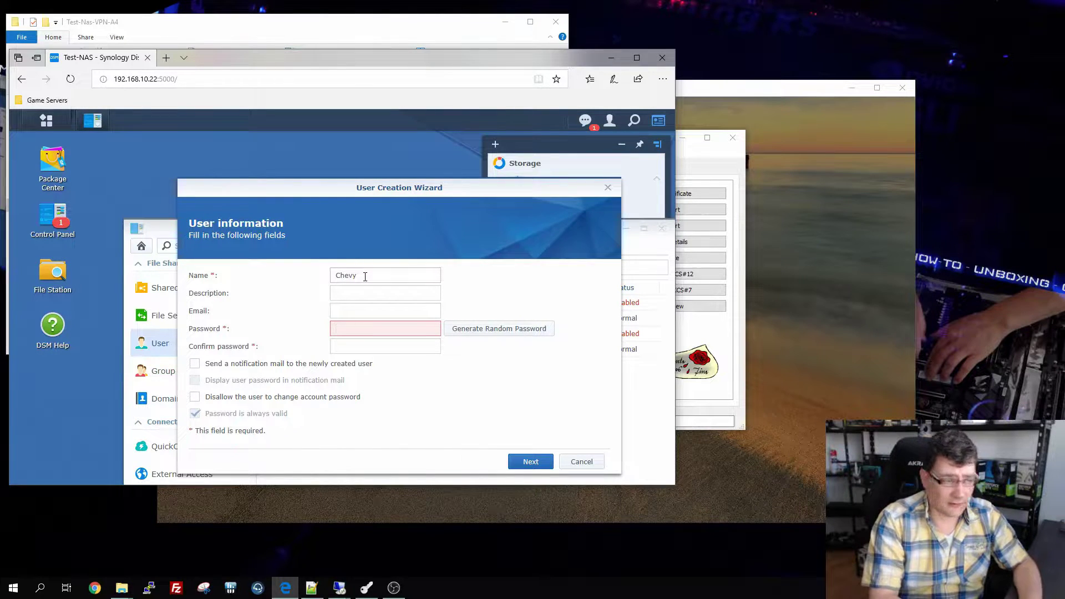
pyautogui.write('••••••')
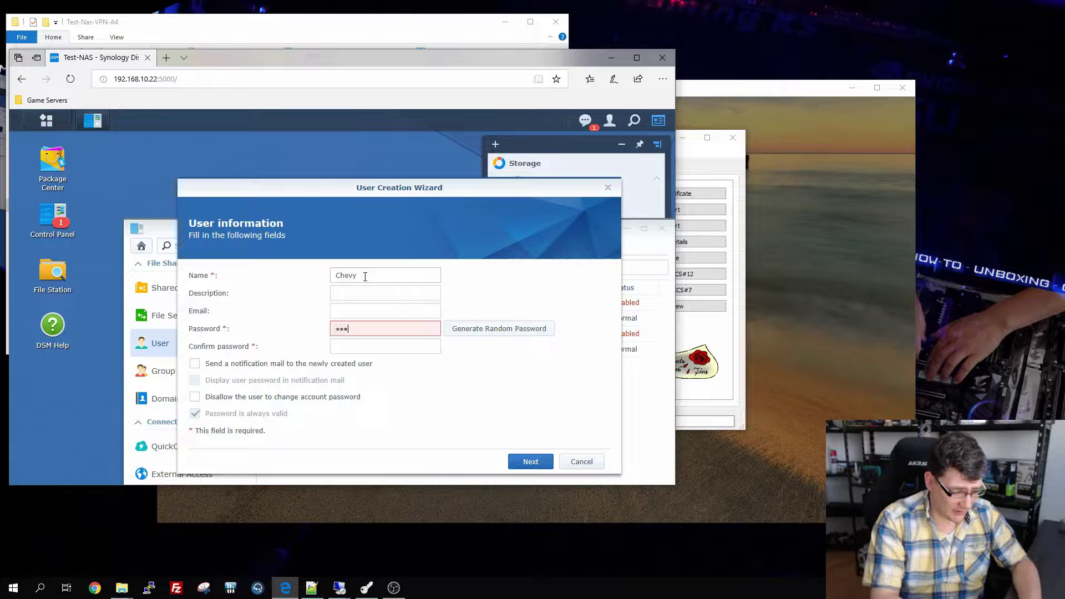
pyautogui.press('Tab')
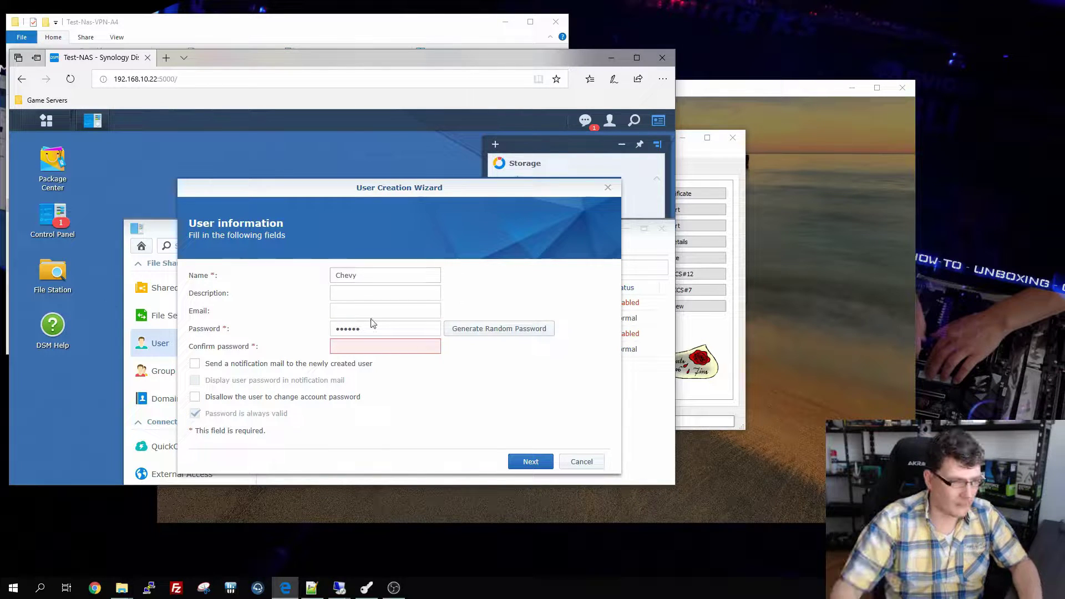
pyautogui.write('••••••')
pyautogui.click(529, 461)
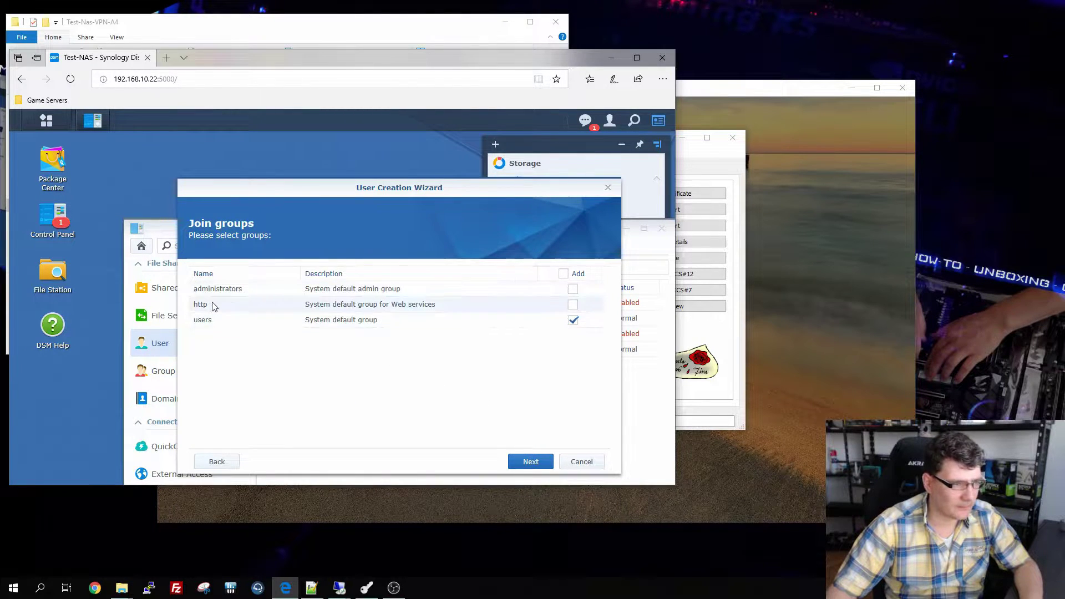
# Keep the default groups, permissions, quota and speed limits, and apply to create user Chevy.
pyautogui.click(524, 461)
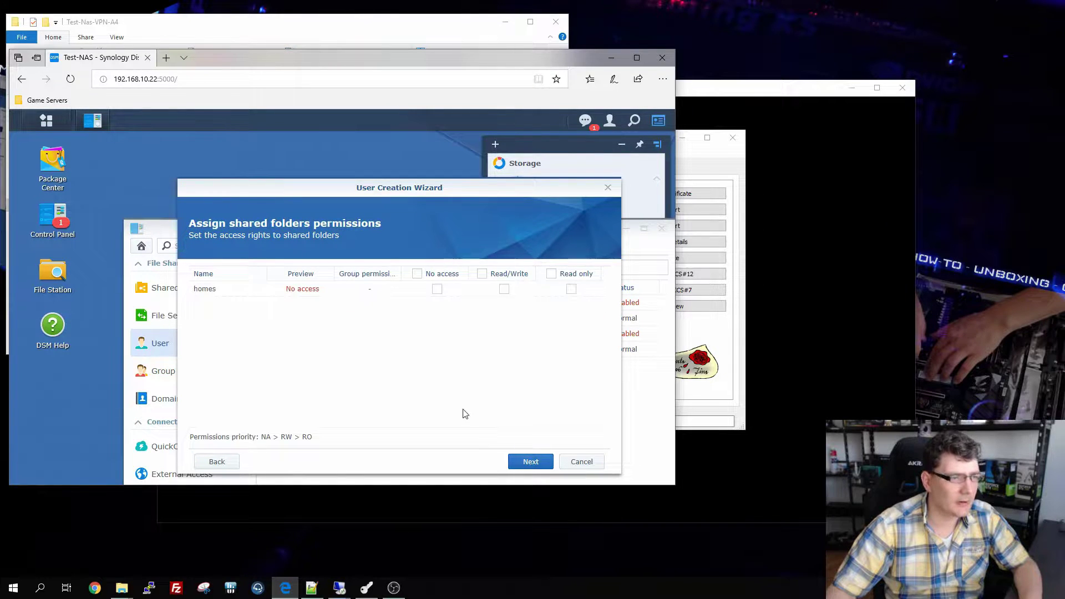
pyautogui.click(524, 461)
pyautogui.click(531, 462)
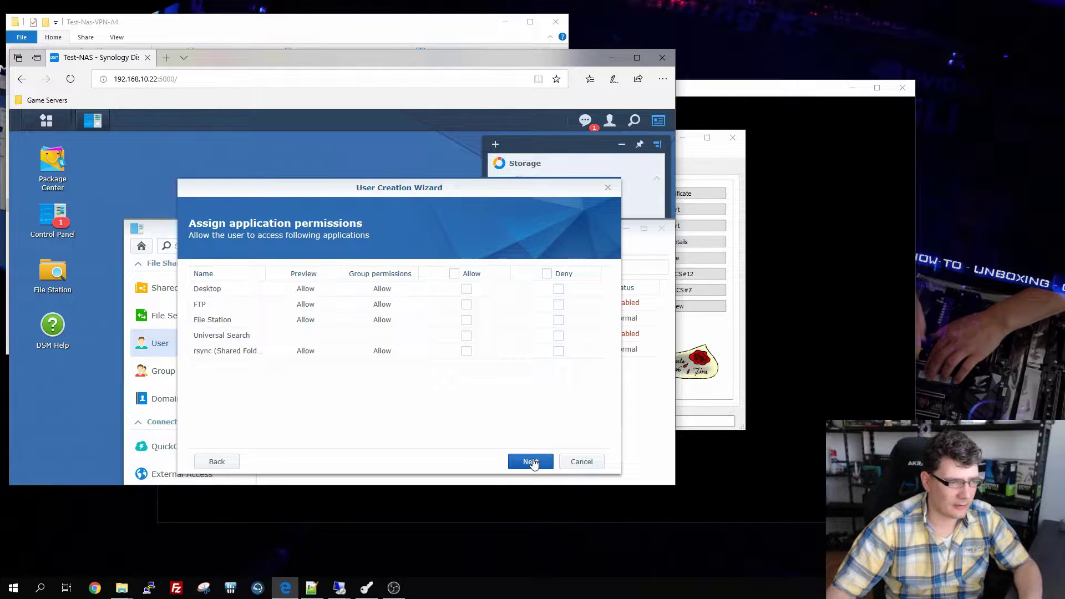
pyautogui.click(532, 462)
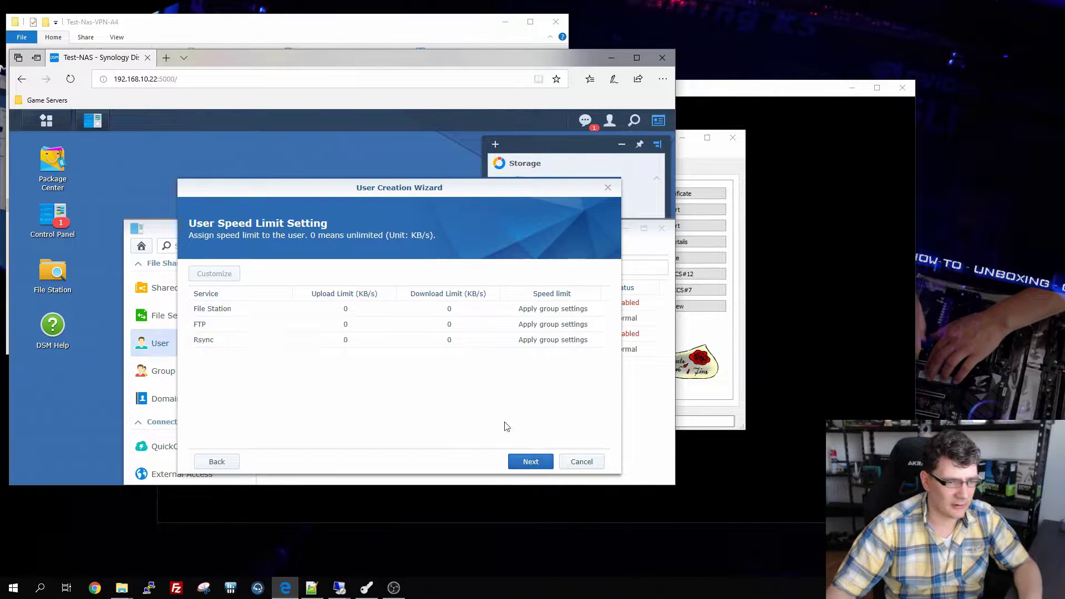
pyautogui.click(541, 469)
pyautogui.click(532, 464)
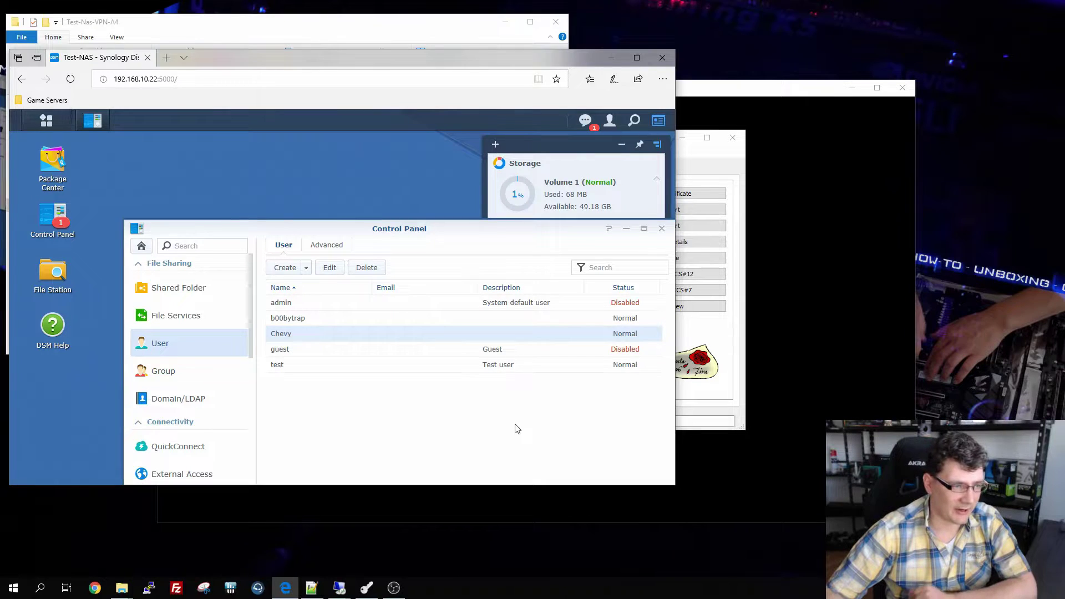
pyautogui.click(692, 162)
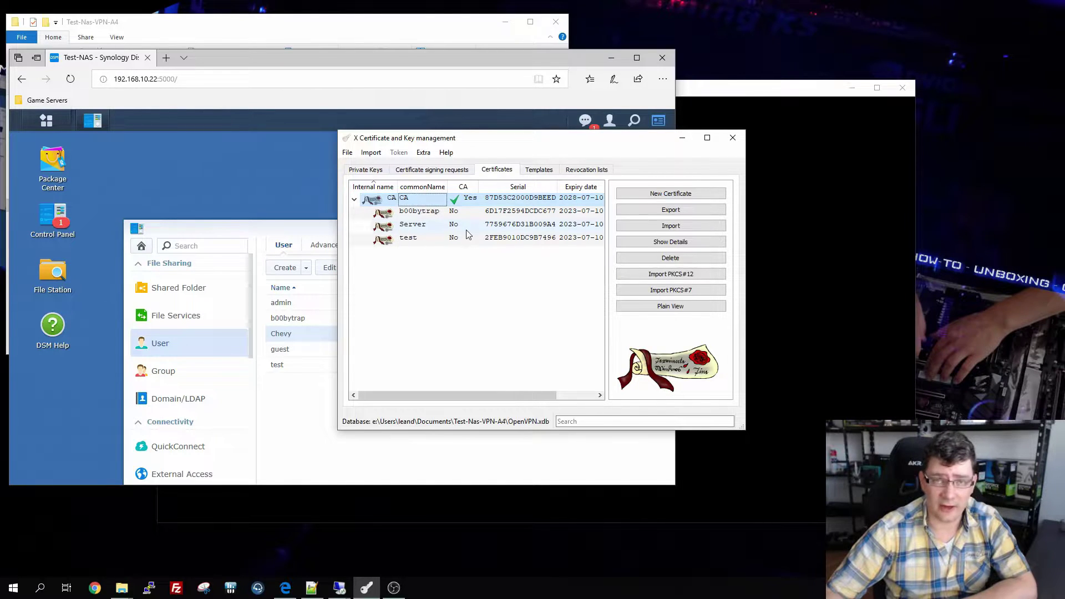
# Start a new certificate and apply all settings from the CLIENTCERT template.
pyautogui.click(671, 195)
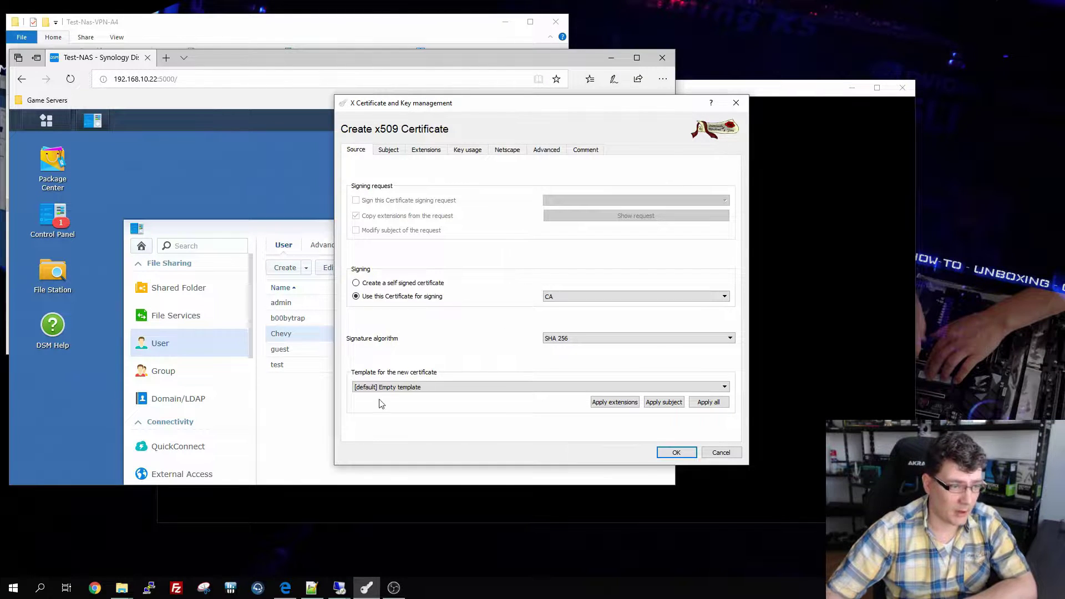
pyautogui.click(395, 388)
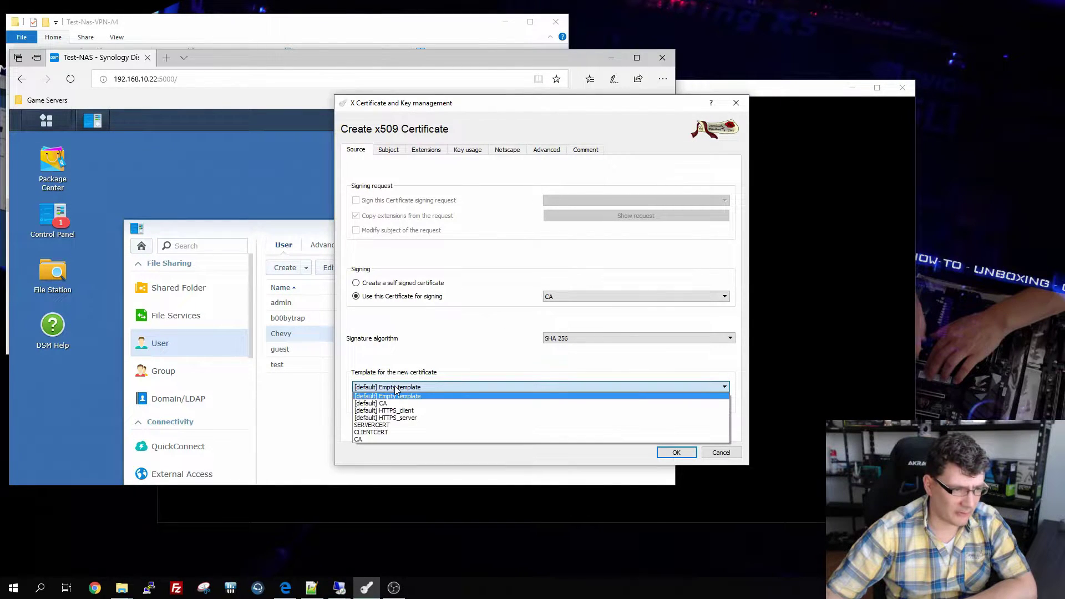
pyautogui.click(400, 432)
pyautogui.click(716, 403)
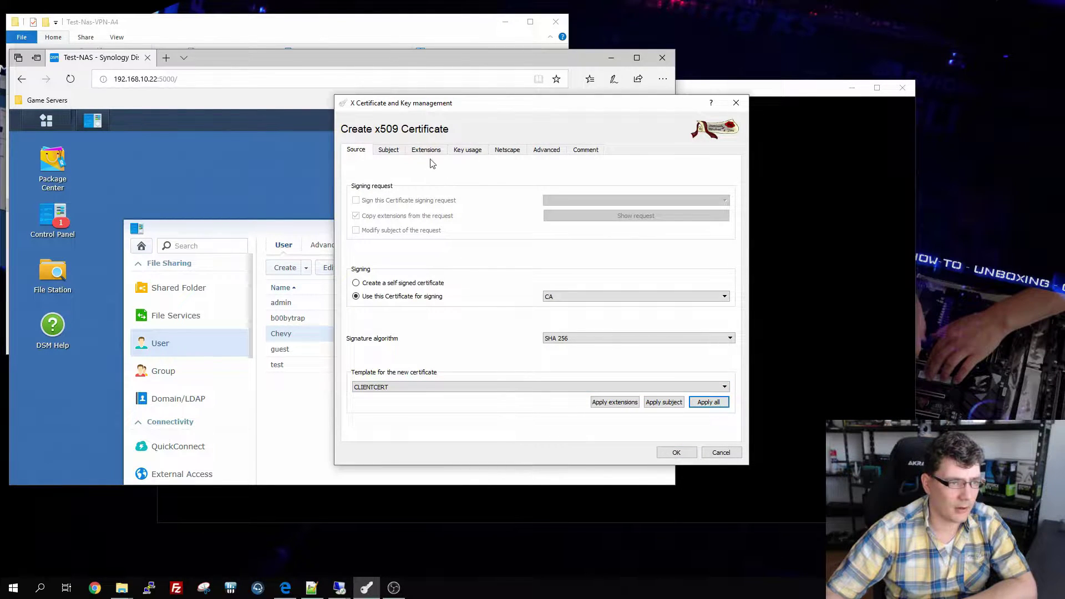
pyautogui.click(388, 150)
# Set the certificate's Internal name and commonName to chevy.
pyautogui.click(458, 179)
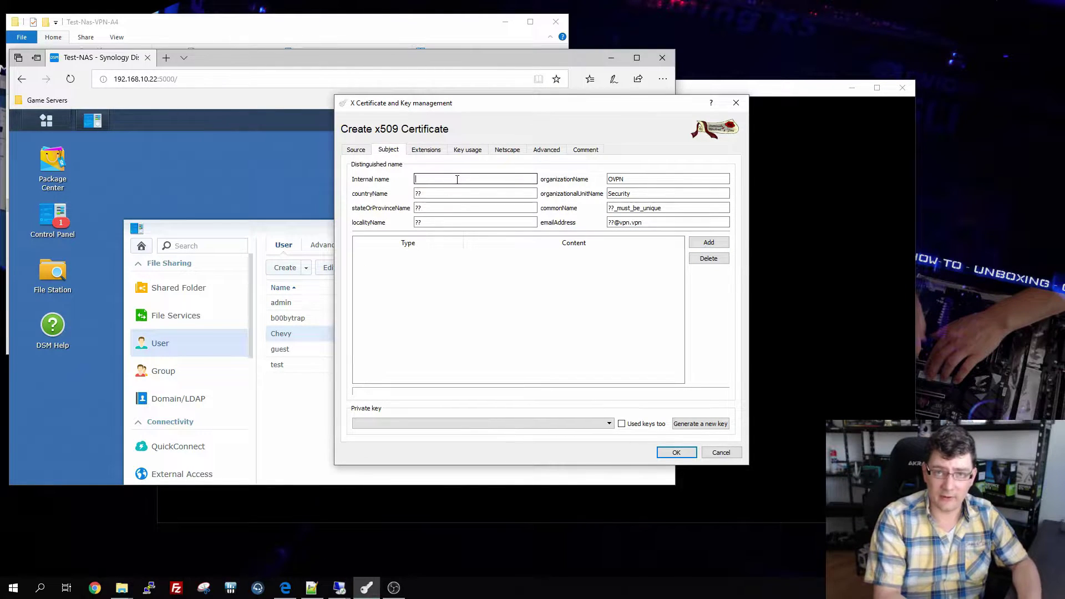
pyautogui.write('chevy')
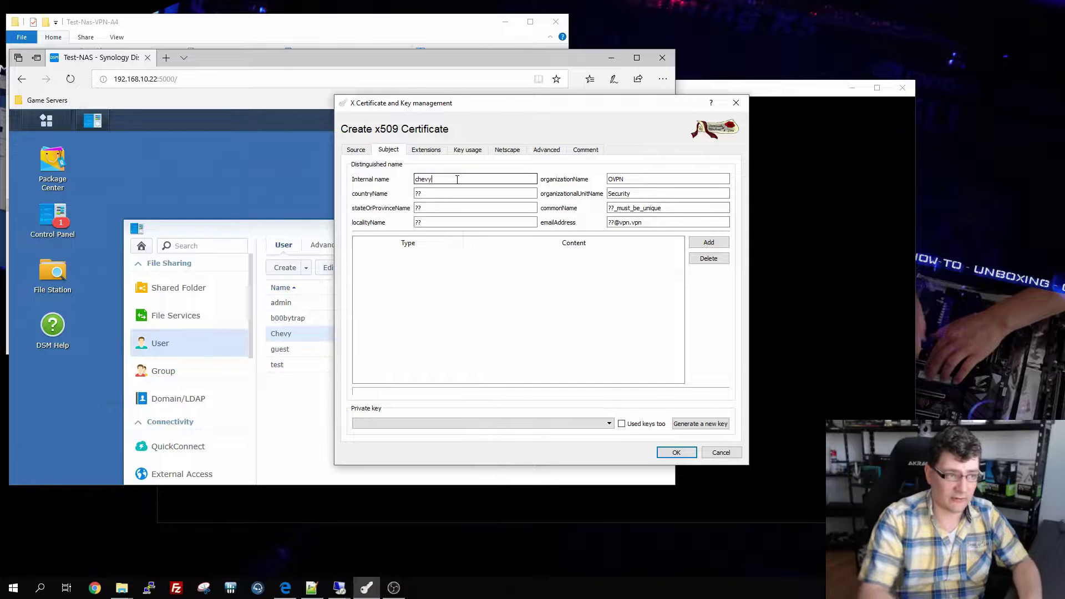
pyautogui.click(646, 208)
pyautogui.hotkey('ctrl', 'a')
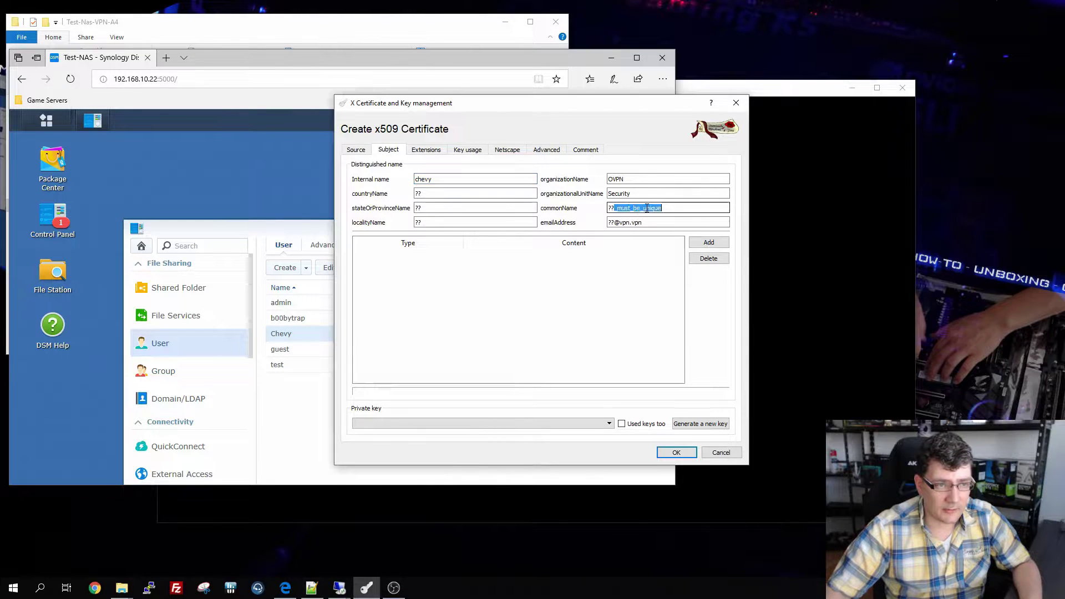
pyautogui.write('?')
pyautogui.press('BackSpace')
pyautogui.write('chevy')
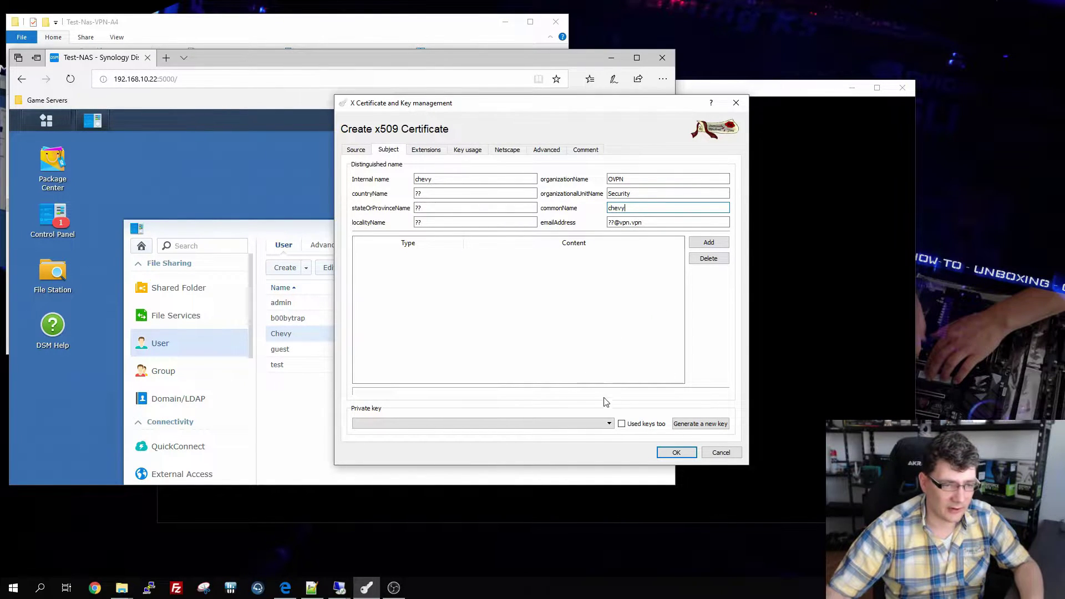
# Generate a new 4096-bit RSA private key named chevy for the certificate.
pyautogui.click(705, 426)
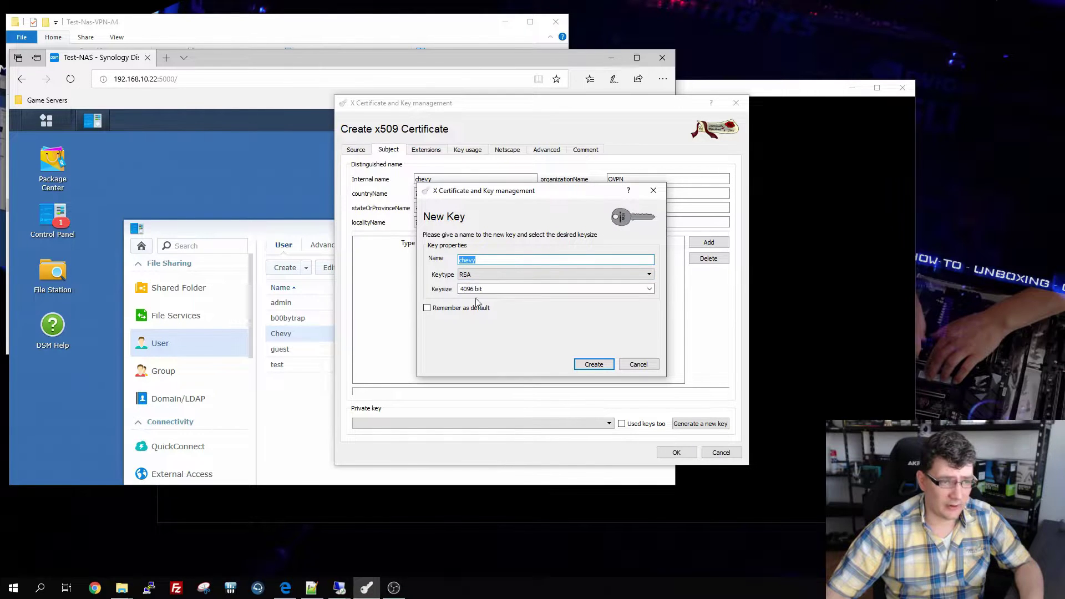
pyautogui.click(593, 365)
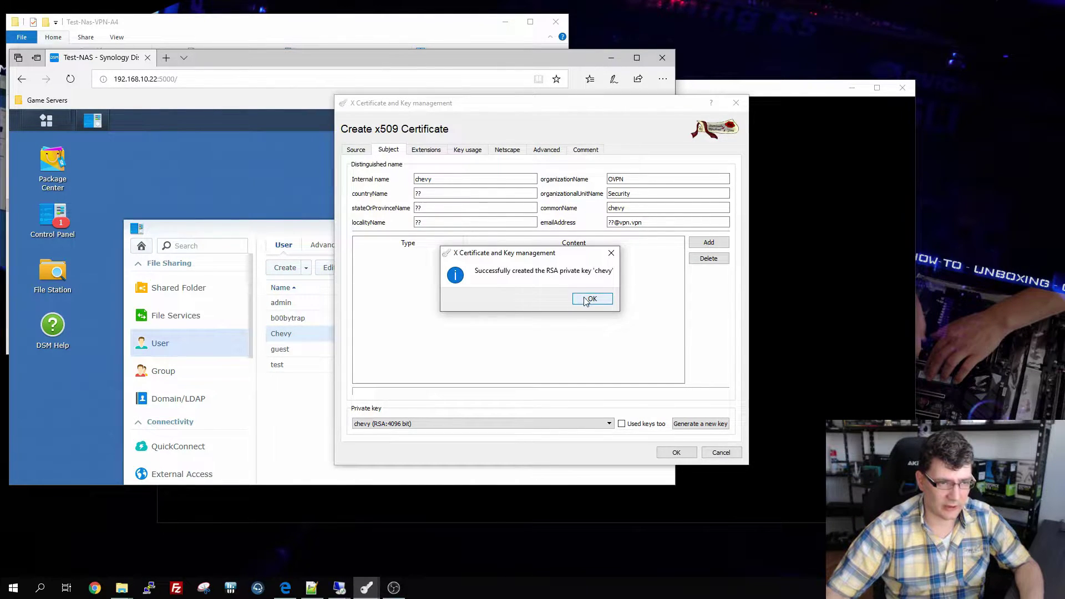
pyautogui.click(590, 299)
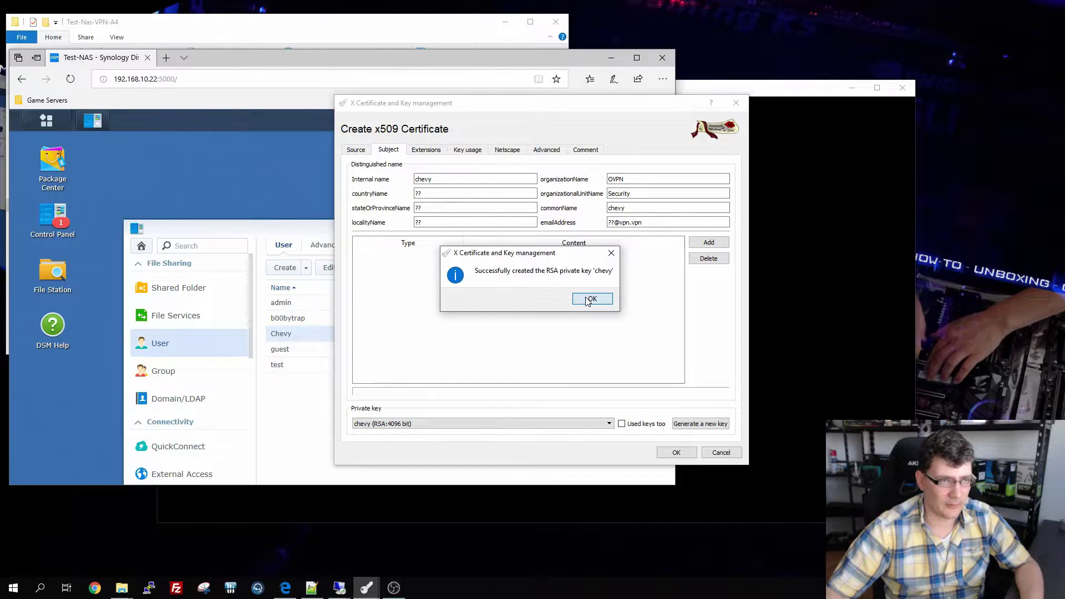
# Confirm creation of the chevy certificate and select it in the Certificates list.
pyautogui.click(677, 453)
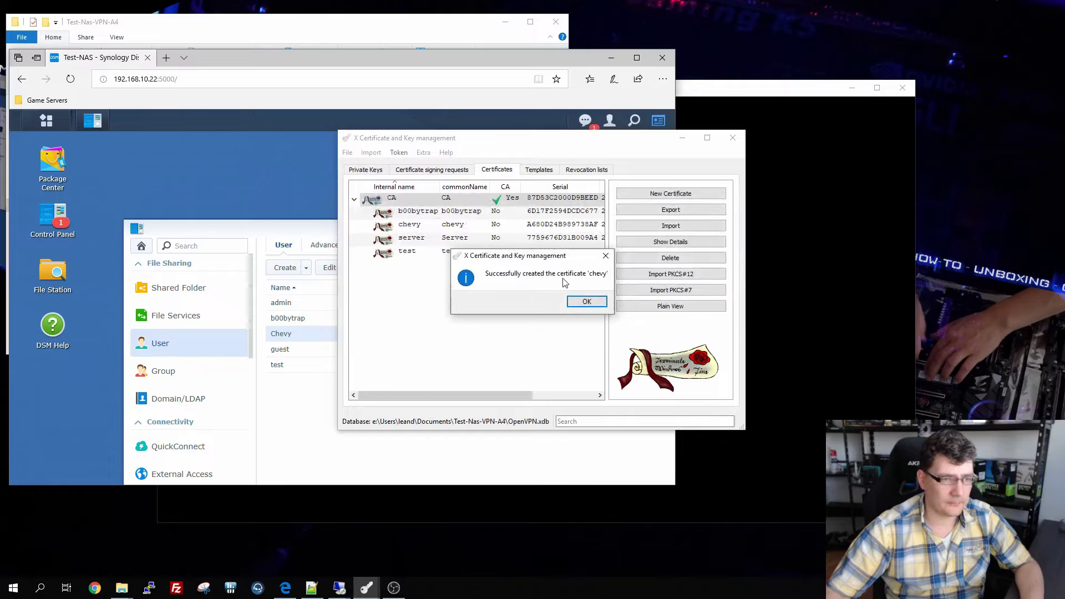
pyautogui.click(582, 303)
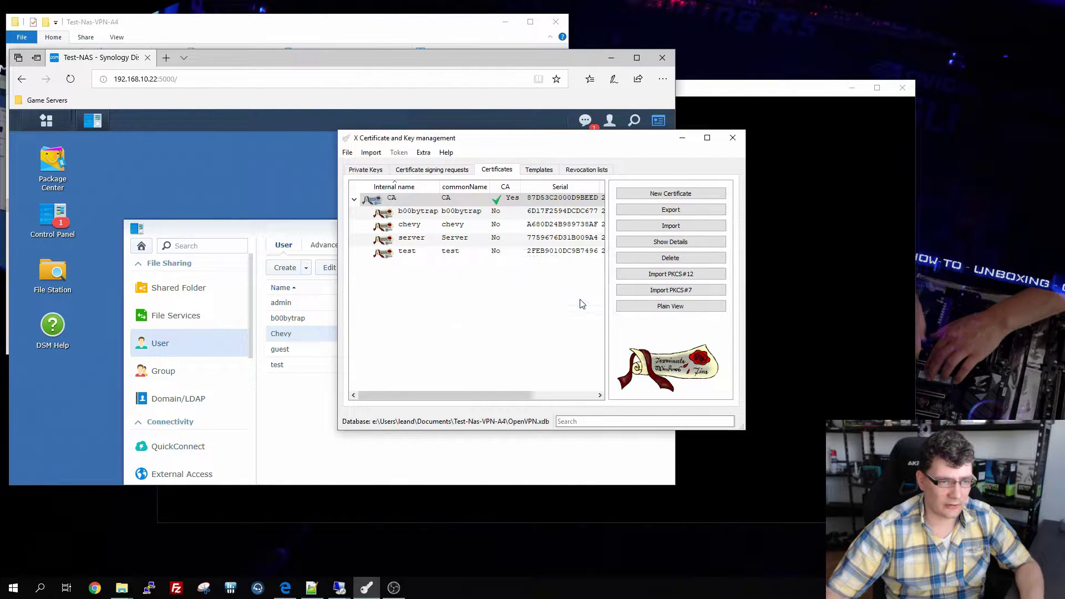
pyautogui.click(408, 224)
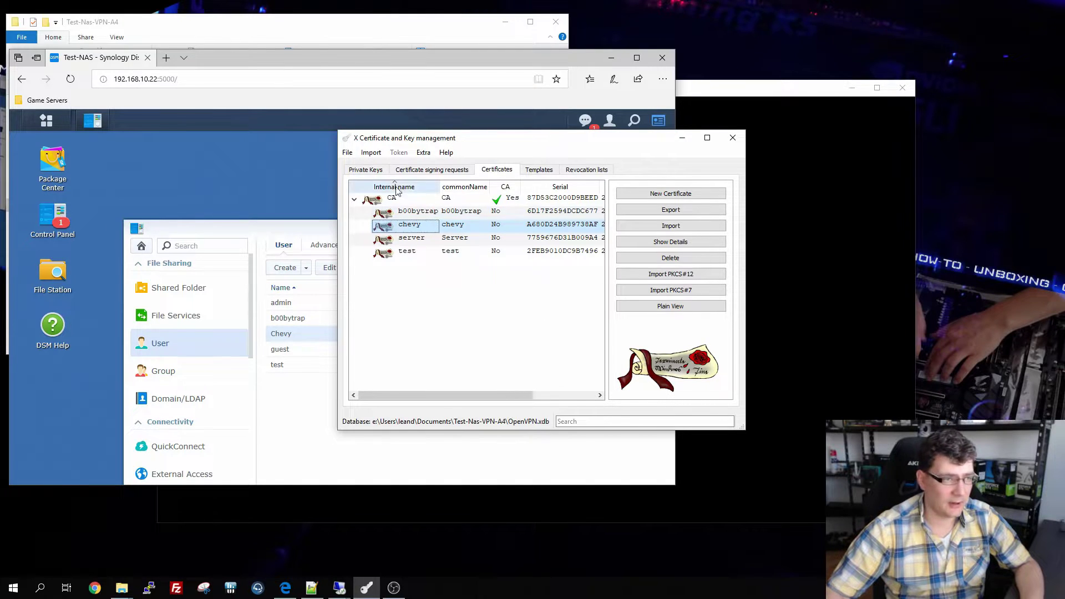
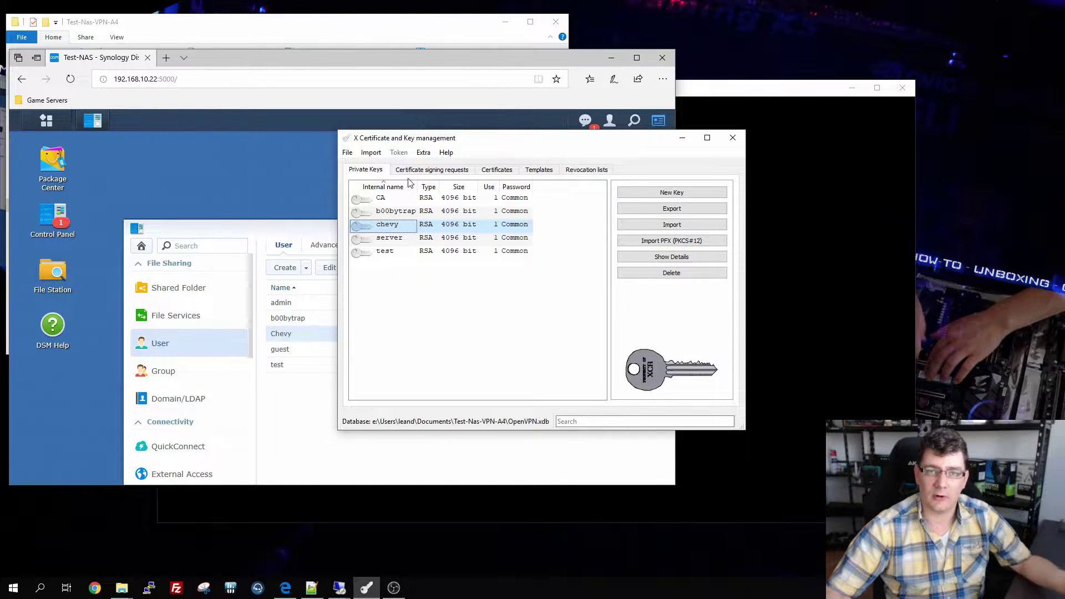
# Export the chevy certificate from XCA as chevy.crt in PEM format.
pyautogui.click(490, 171)
pyautogui.click(390, 224)
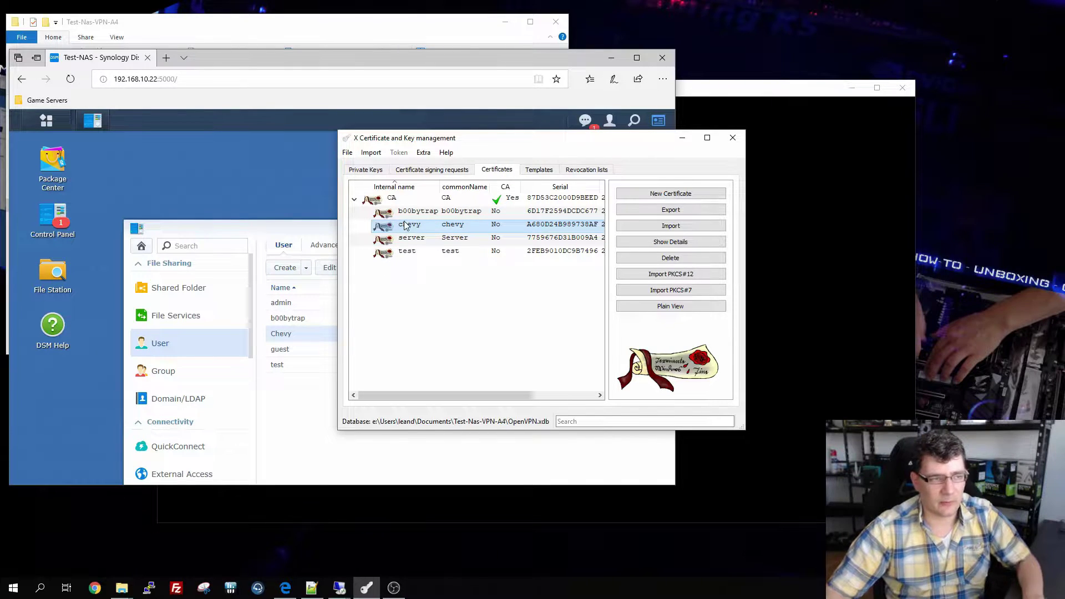
pyautogui.click(665, 210)
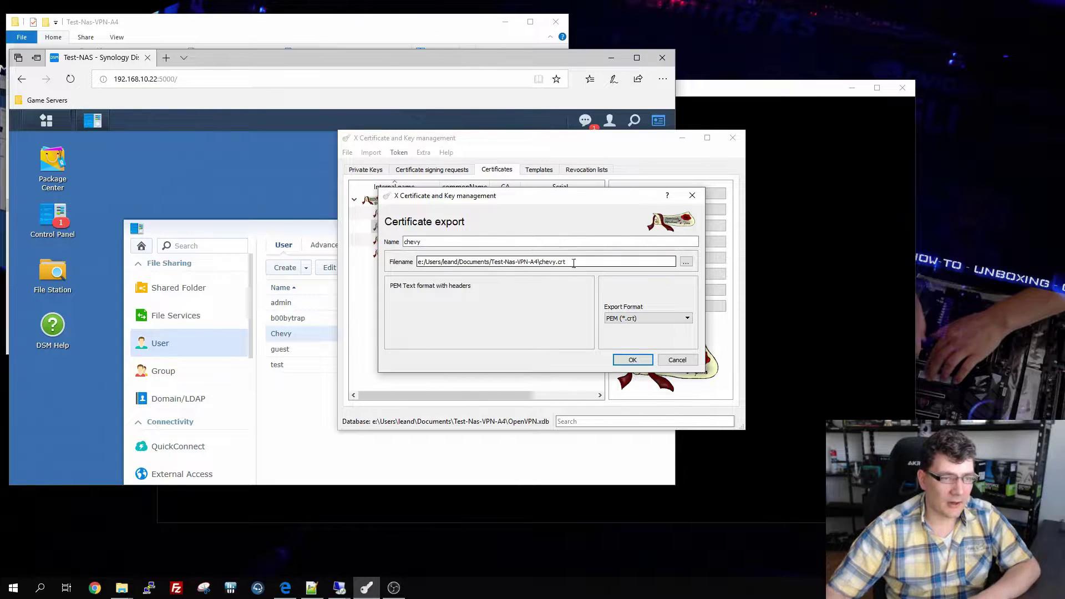
pyautogui.click(563, 261)
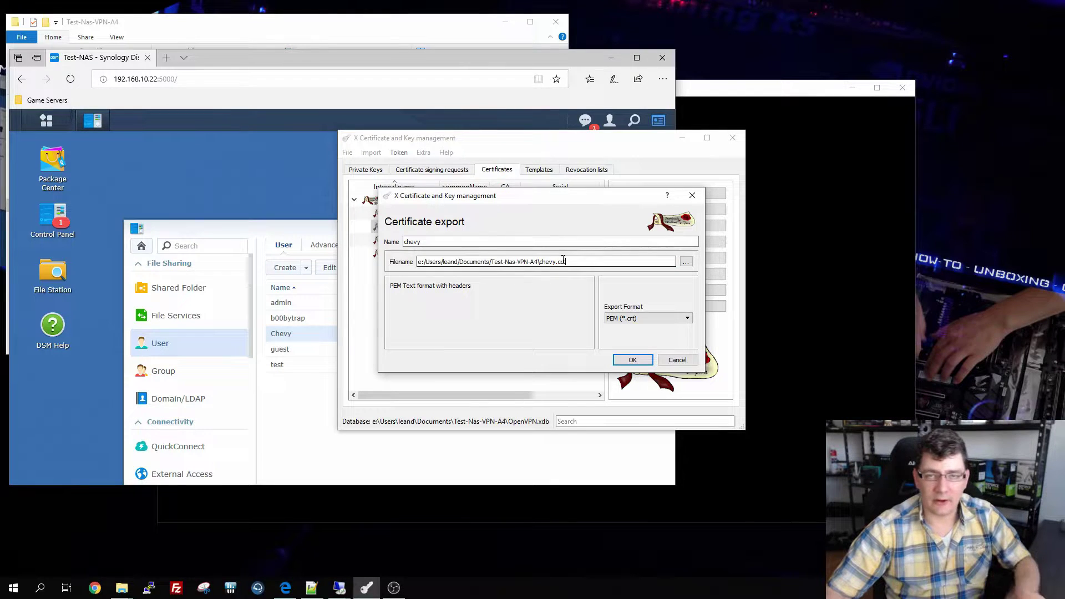
pyautogui.click(633, 360)
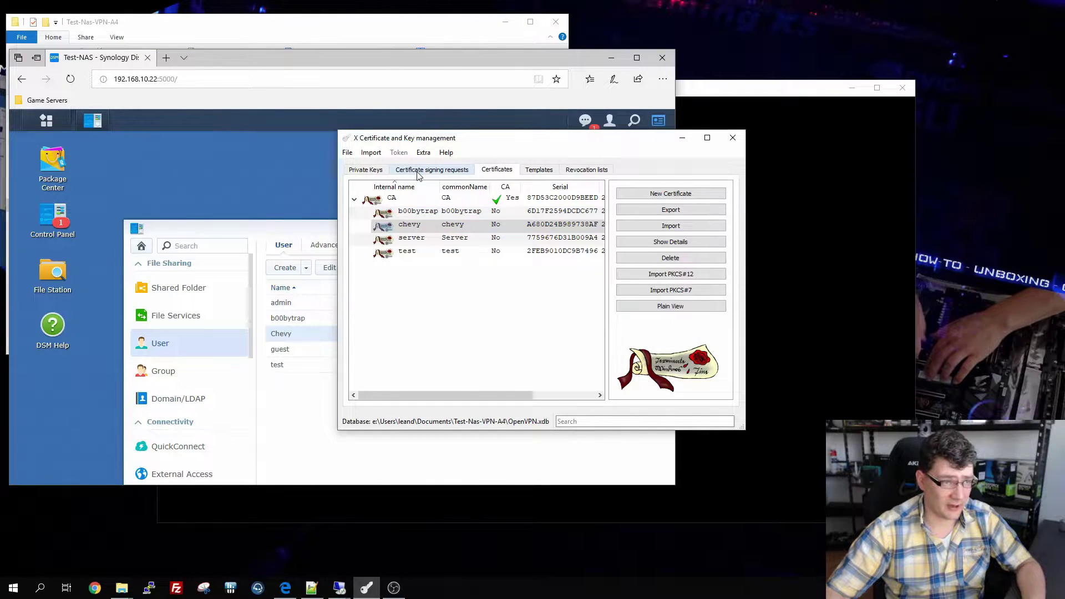
# Export the chevy private key as chevy.key into the same folder.
pyautogui.click(372, 169)
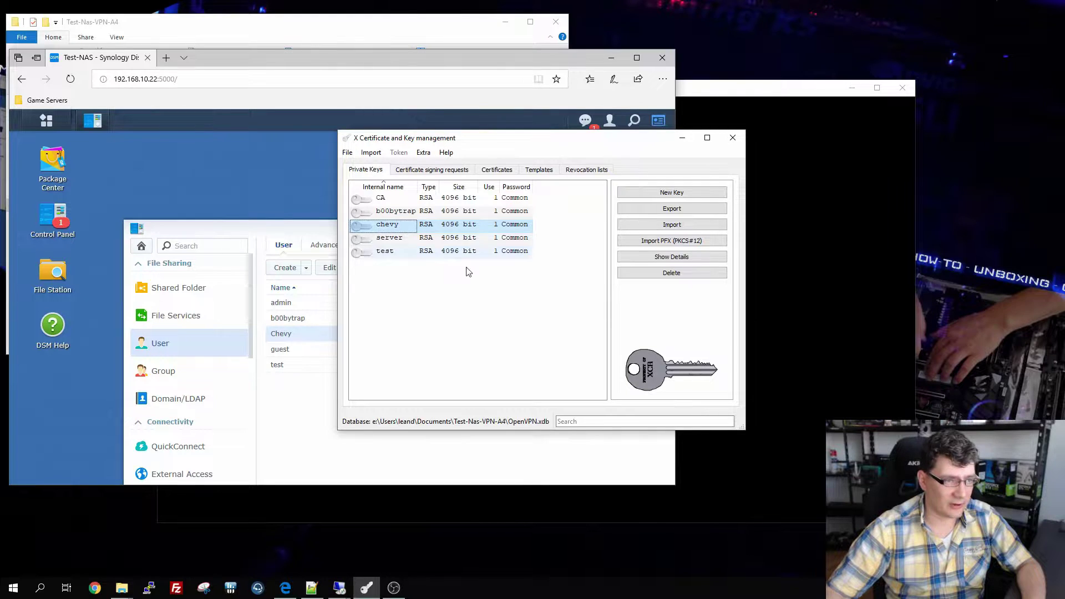
pyautogui.click(671, 209)
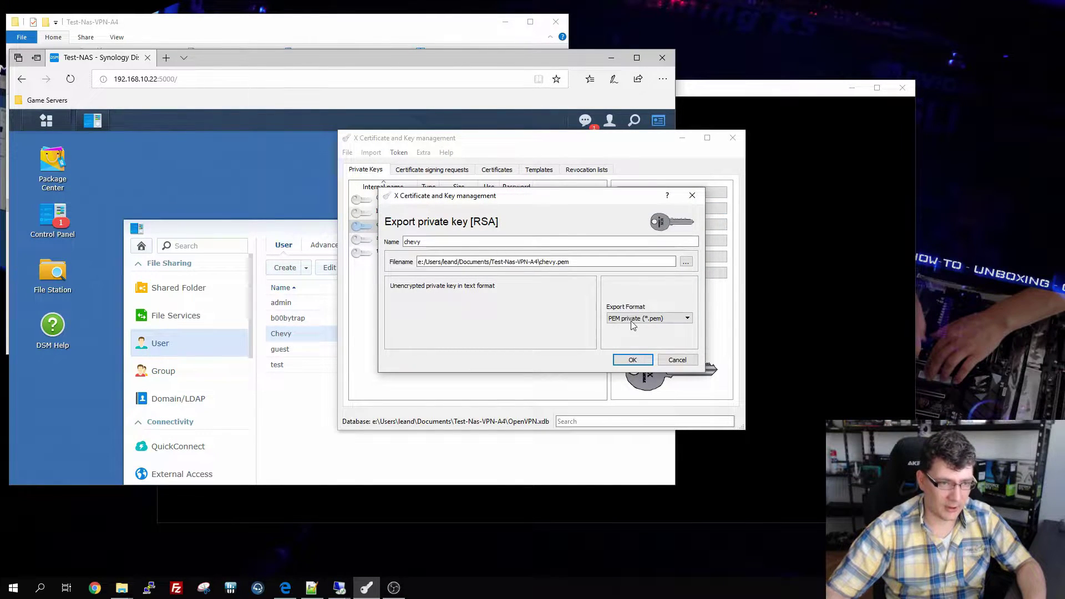
pyautogui.click(584, 264)
pyautogui.press('BackSpace')
pyautogui.press('BackSpace')
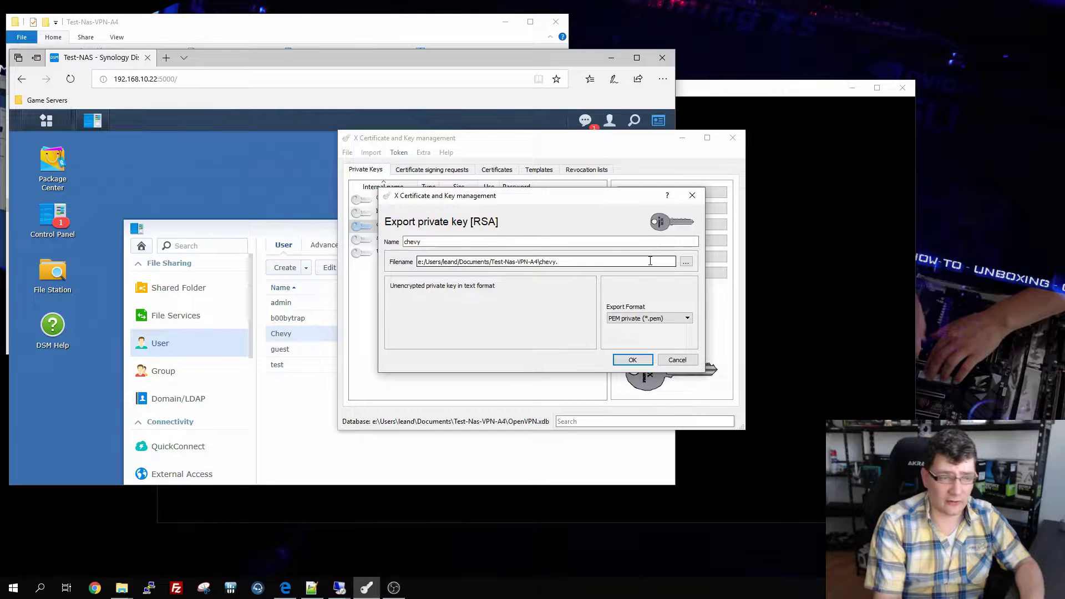
pyautogui.write('key')
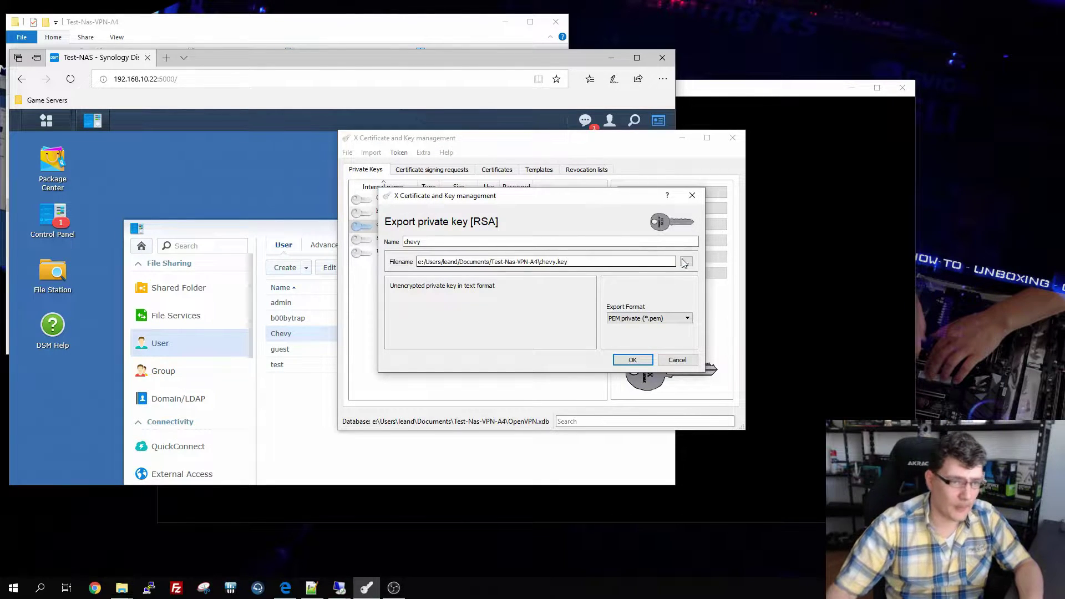
pyautogui.click(640, 362)
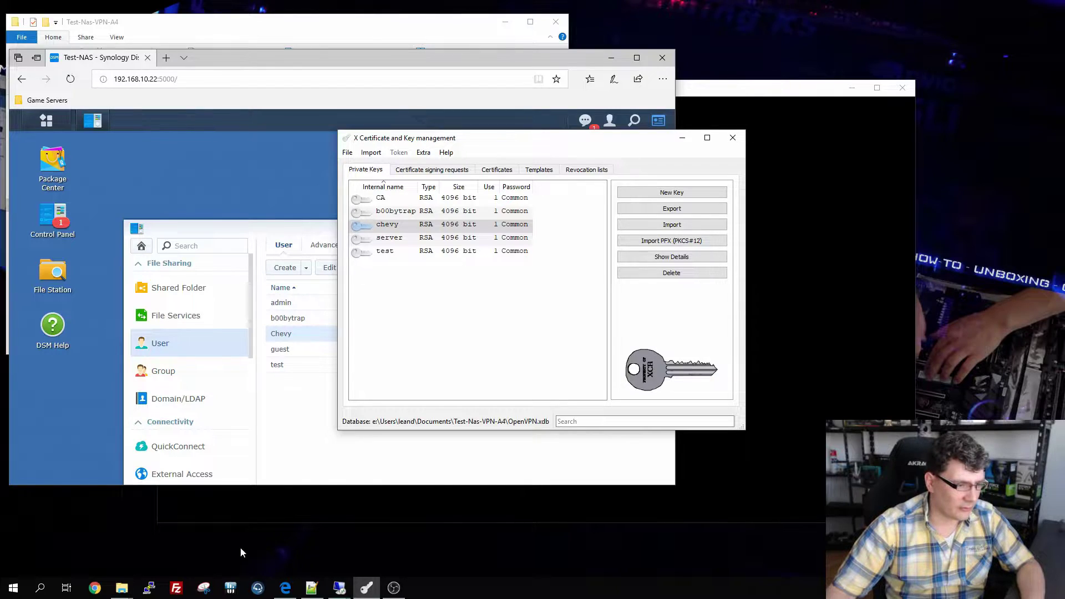
# Copy chevy.crt and chevy.key from the Test-Nas-VPN-A4 folder.
pyautogui.moveTo(121, 587)
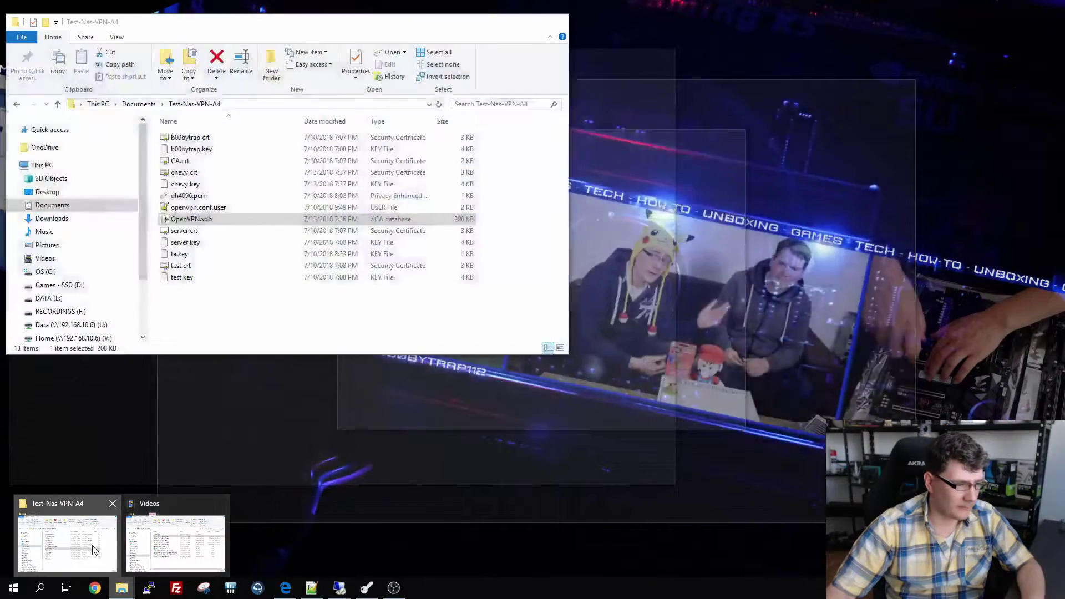
pyautogui.click(93, 549)
pyautogui.click(192, 184)
pyautogui.keyDown('ctrl'); pyautogui.click(195, 176); pyautogui.keyUp('ctrl')
pyautogui.rightClick(193, 181)
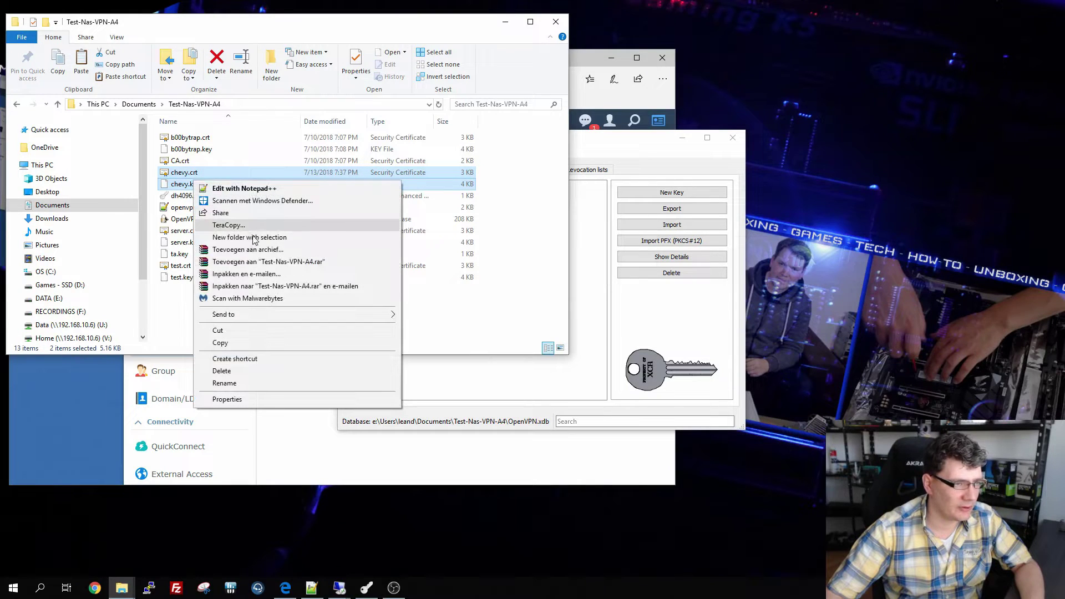
pyautogui.click(250, 344)
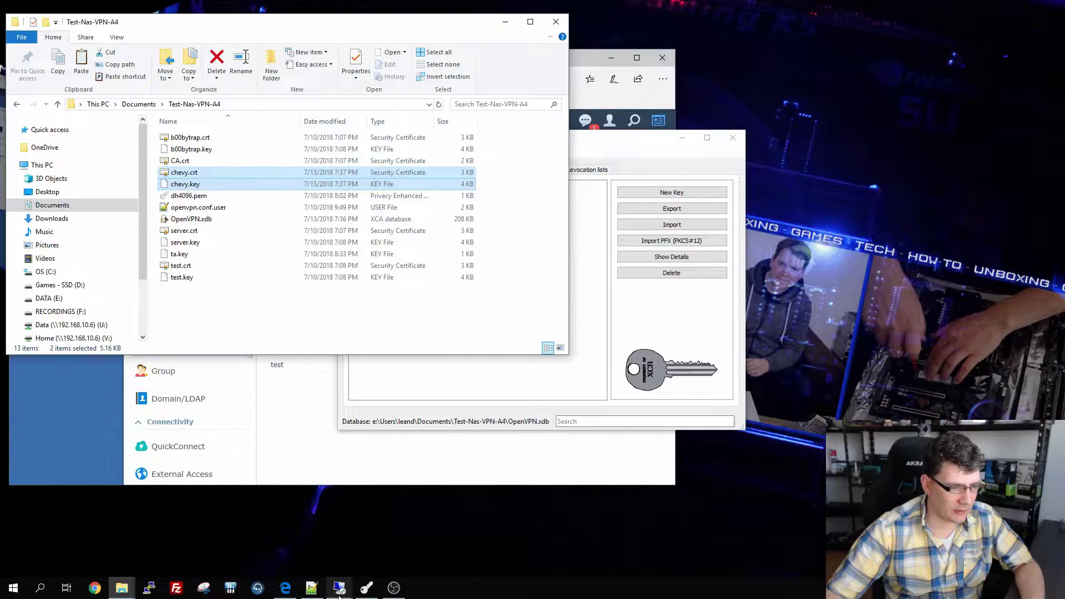
# Paste the two chevy files into the remote PC's temp vpn folder.
pyautogui.moveTo(339, 593)
pyautogui.click(418, 543)
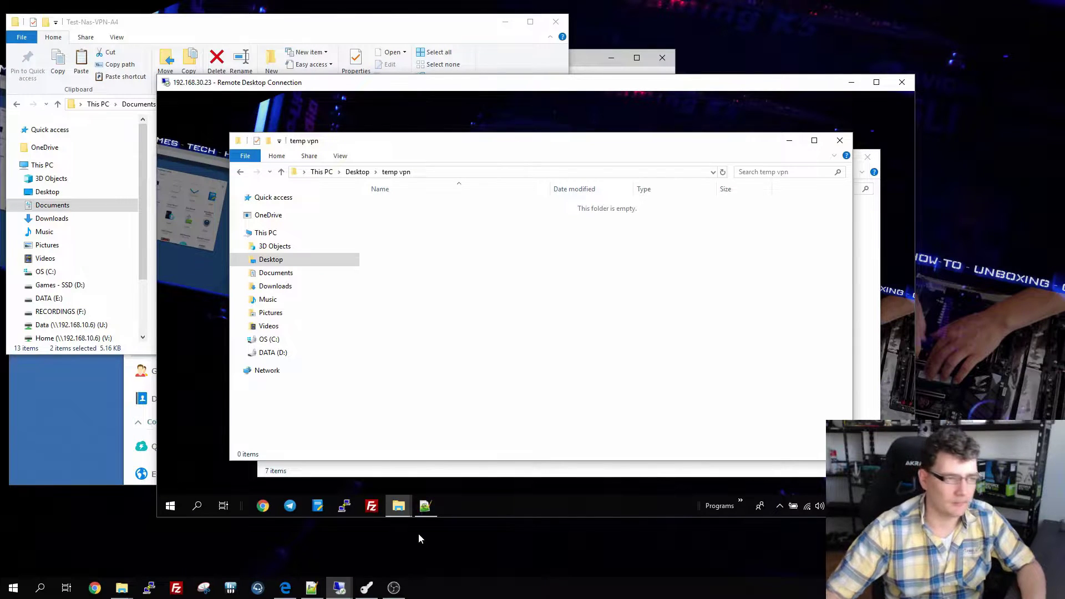
pyautogui.rightClick(409, 253)
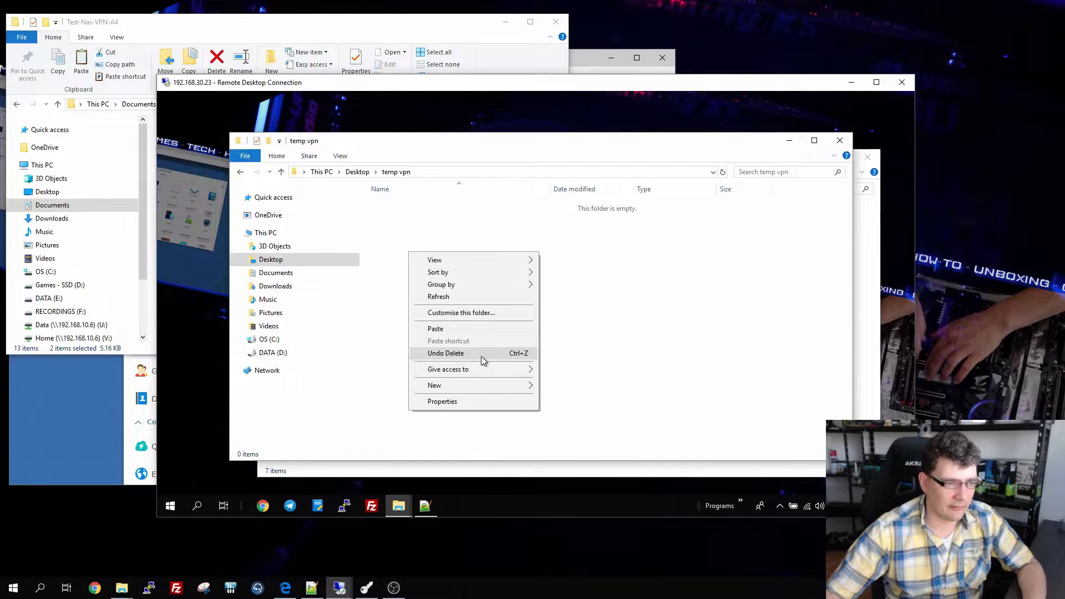
pyautogui.click(484, 329)
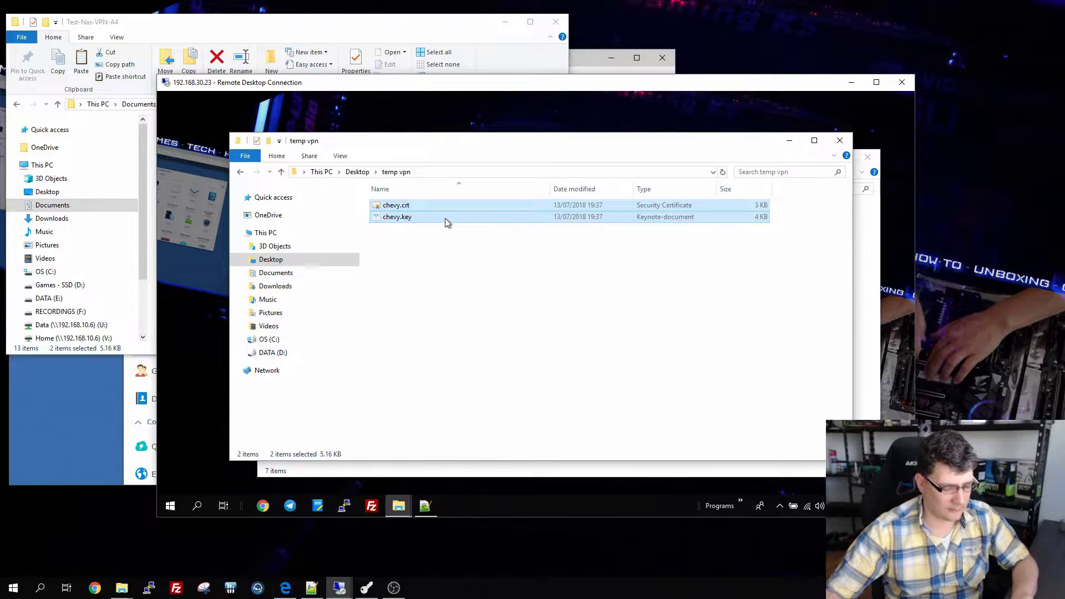
# Paste chevy.crt and chevy.key into the remote OpenVPN config folder Test-NAS-VPN-A4.
pyautogui.click(860, 235)
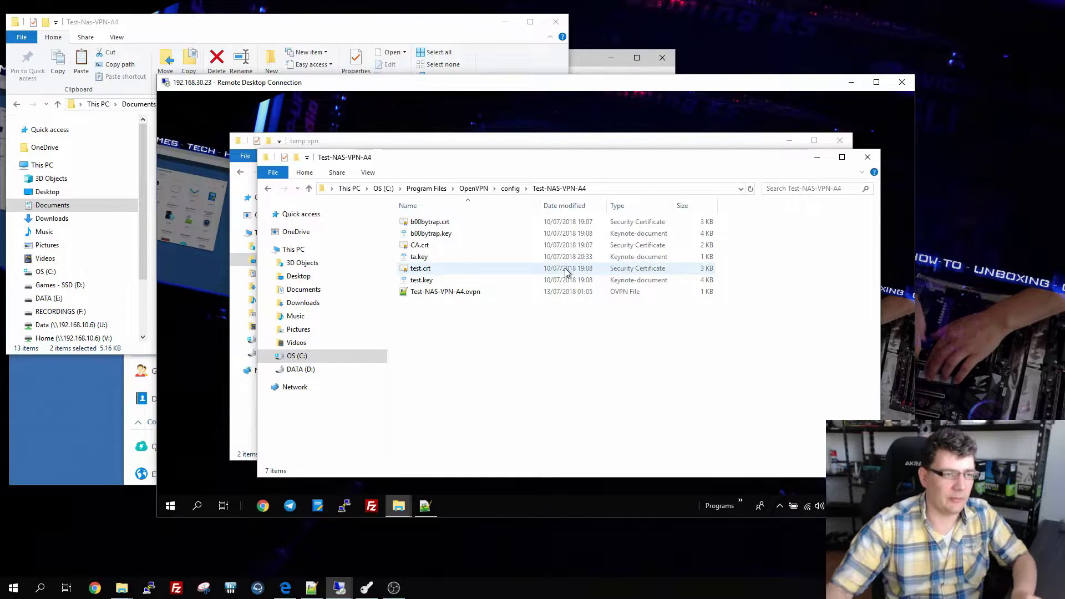
pyautogui.rightClick(464, 348)
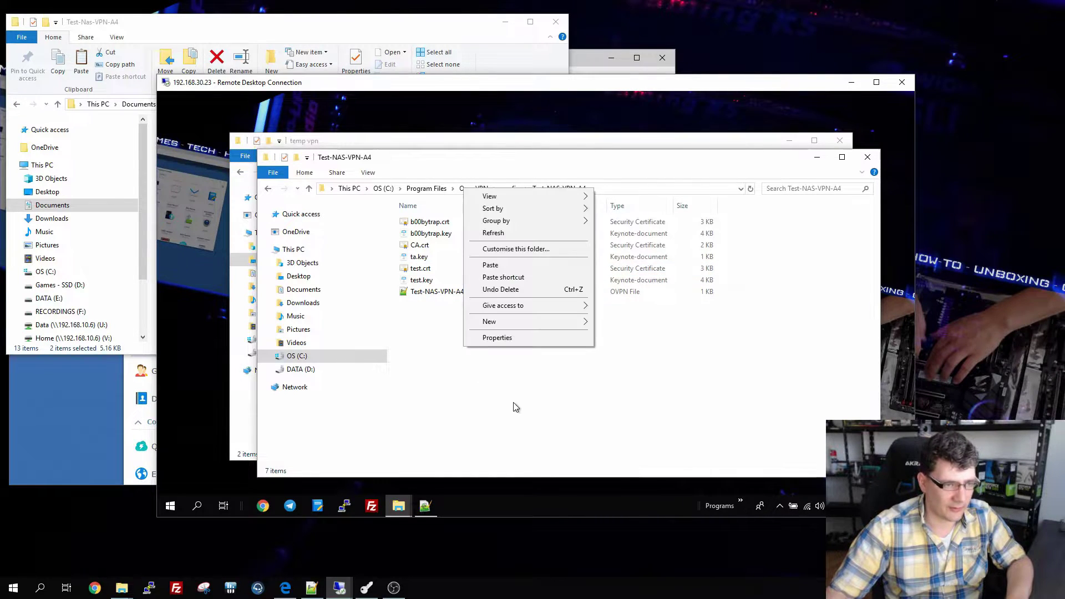
pyautogui.click(525, 266)
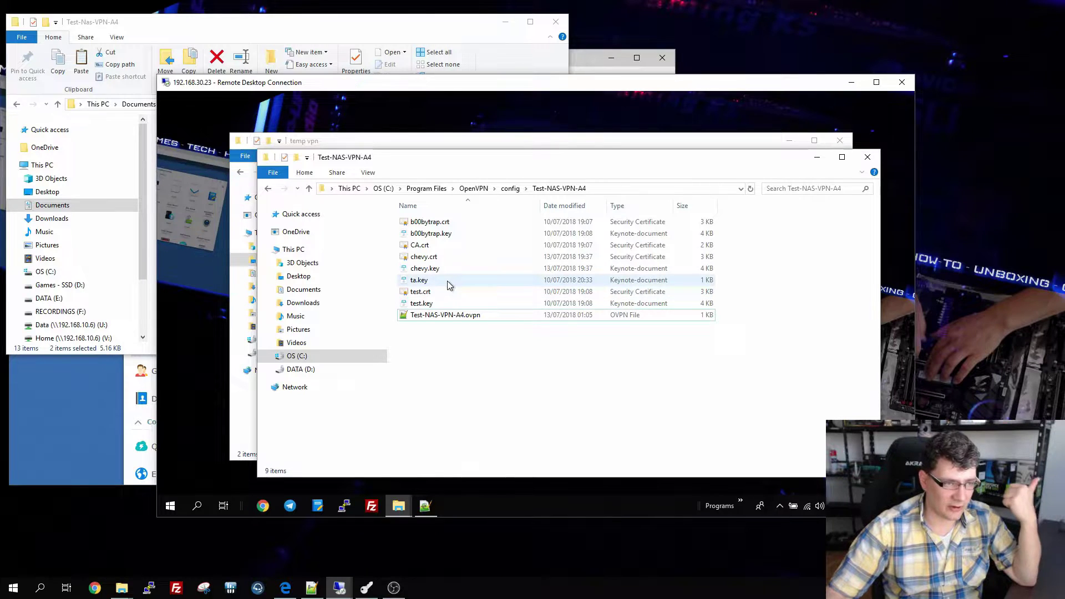
pyautogui.moveTo(447, 279)
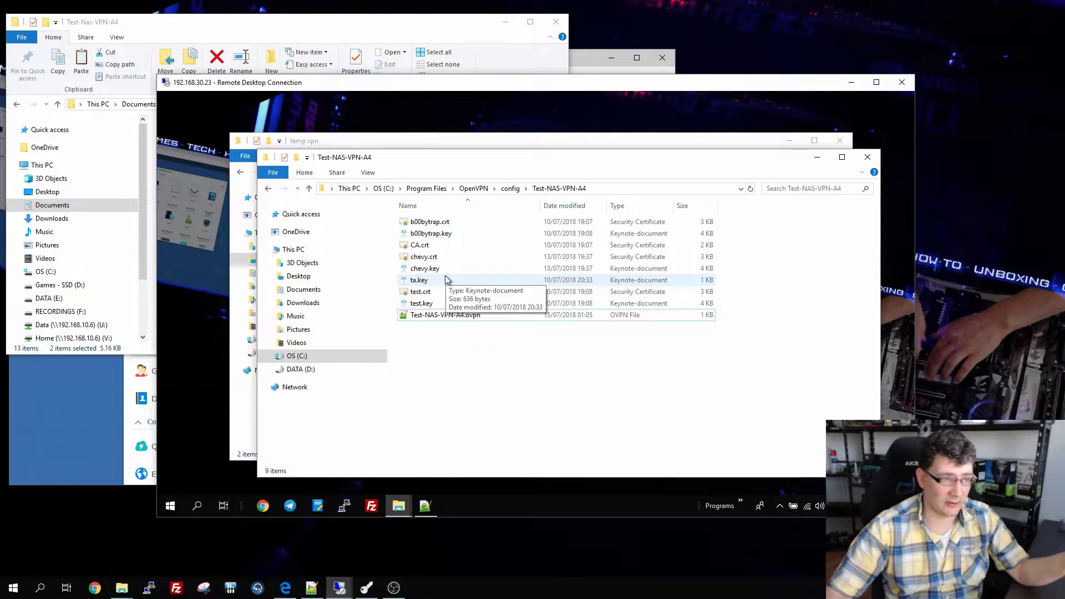
pyautogui.click(472, 316)
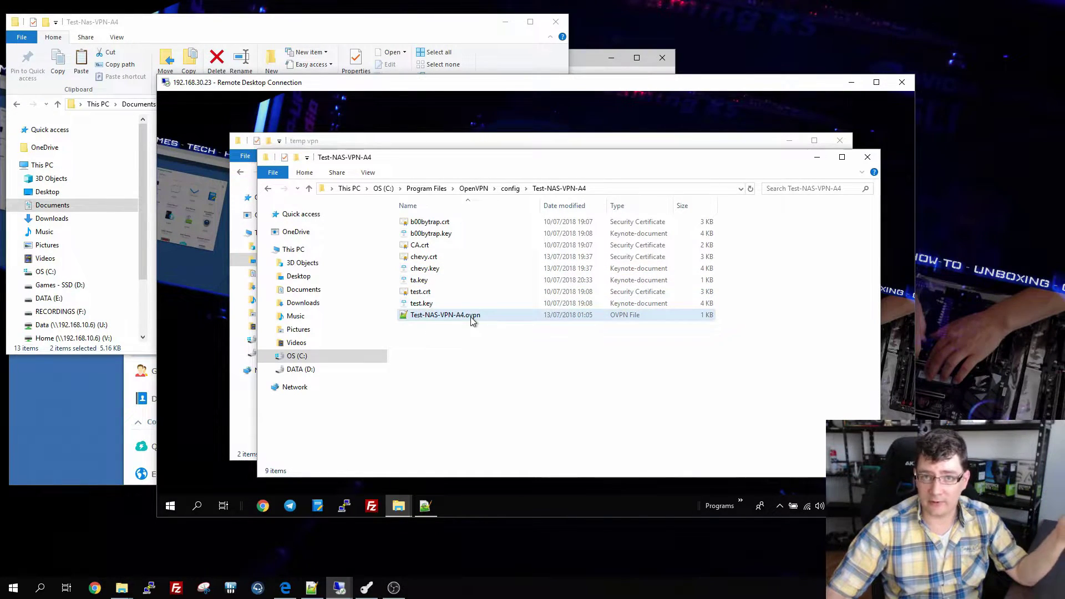
pyautogui.moveTo(465, 317)
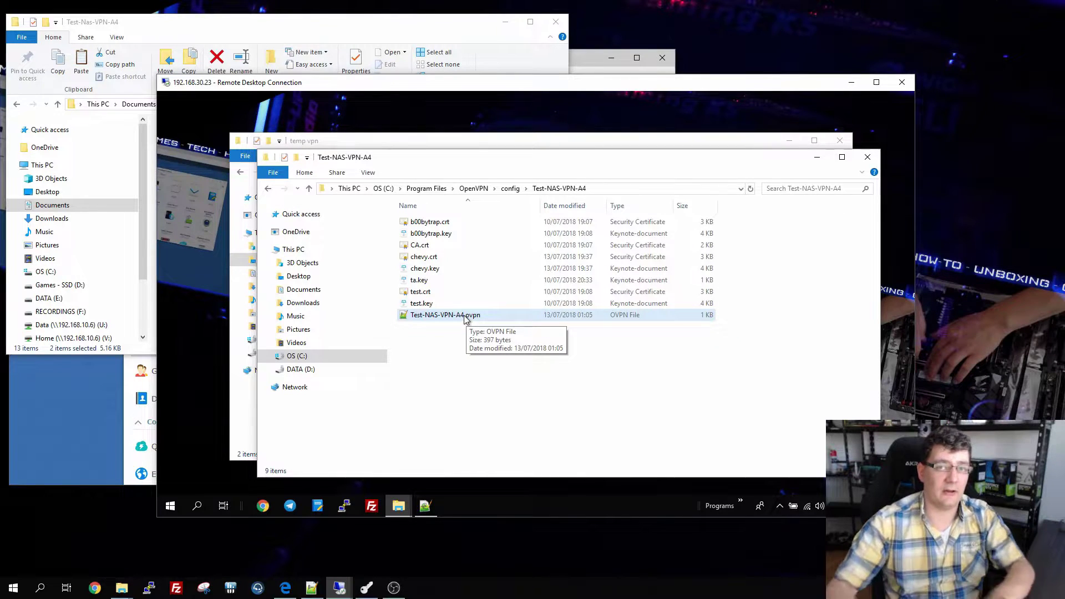
pyautogui.click(475, 341)
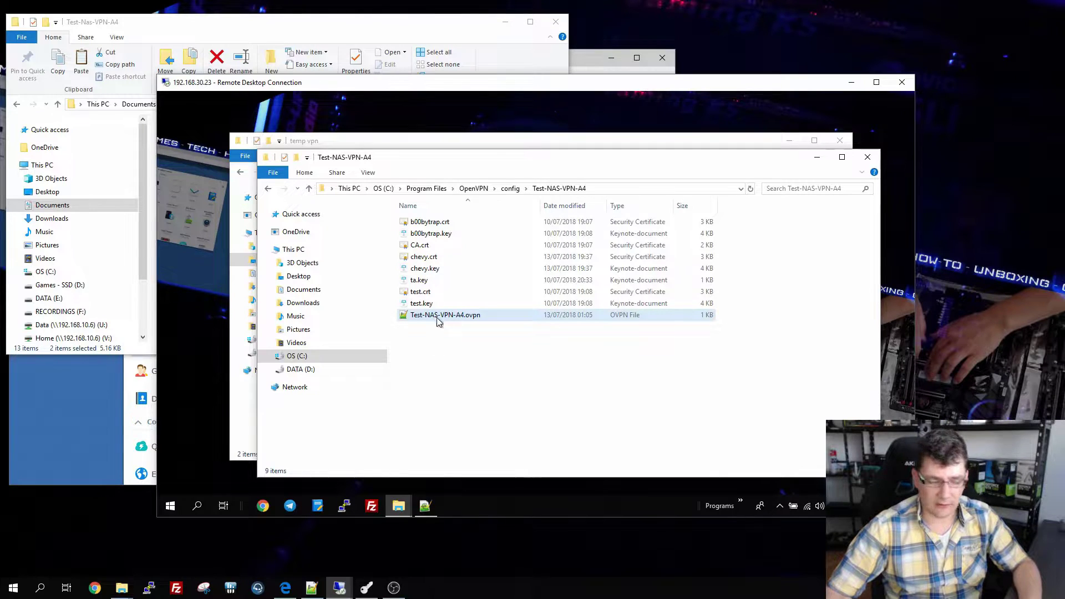
# Open Test-NAS-VPN-A4.ovpn in Notepad++ and change the cert line from test.crt to chevy.crt.
pyautogui.doubleClick(458, 320)
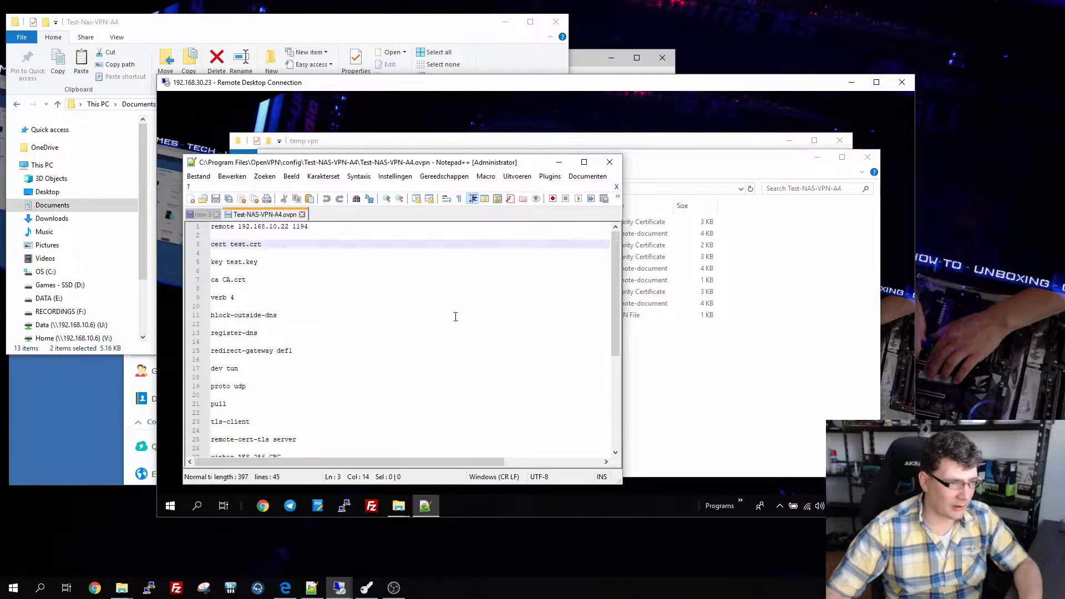
pyautogui.click(227, 245)
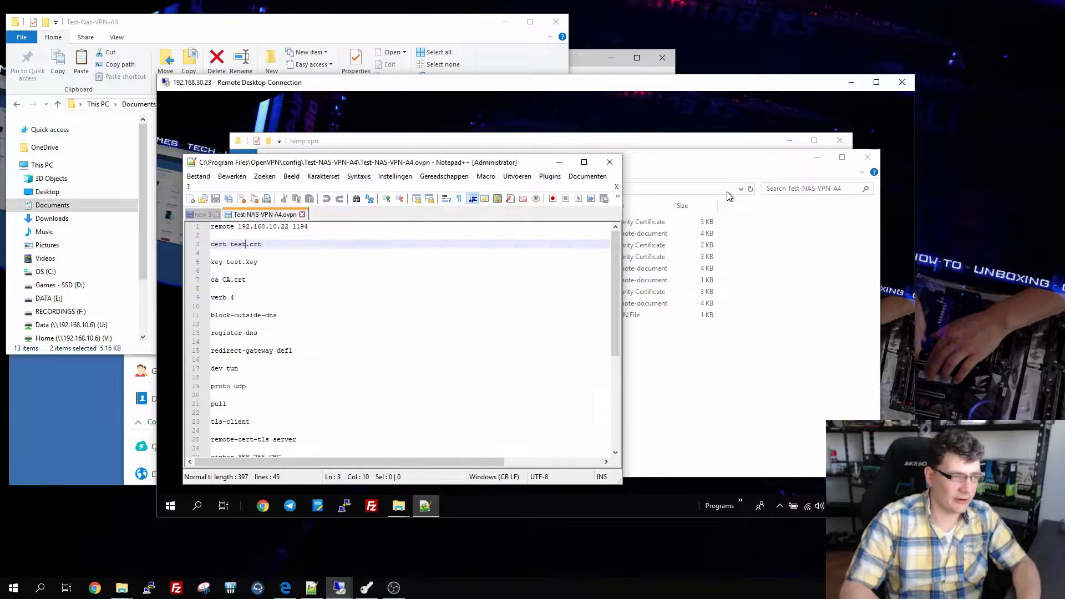
pyautogui.press('BackSpace')
pyautogui.press('BackSpace')
pyautogui.press('Delete')
pyautogui.press('Delete')
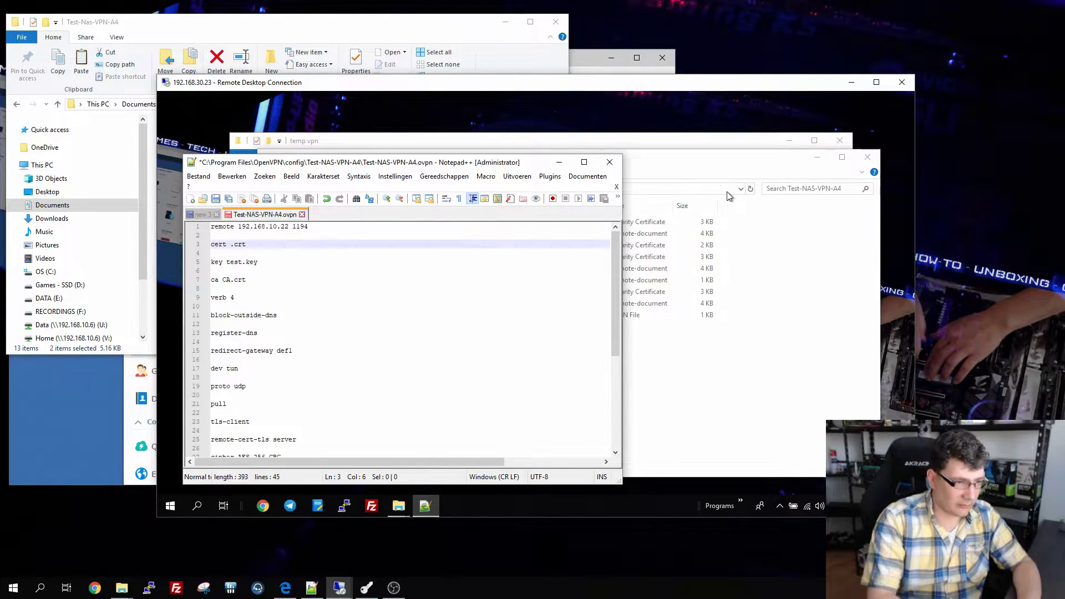
pyautogui.write('chevy')
pyautogui.press('Down')
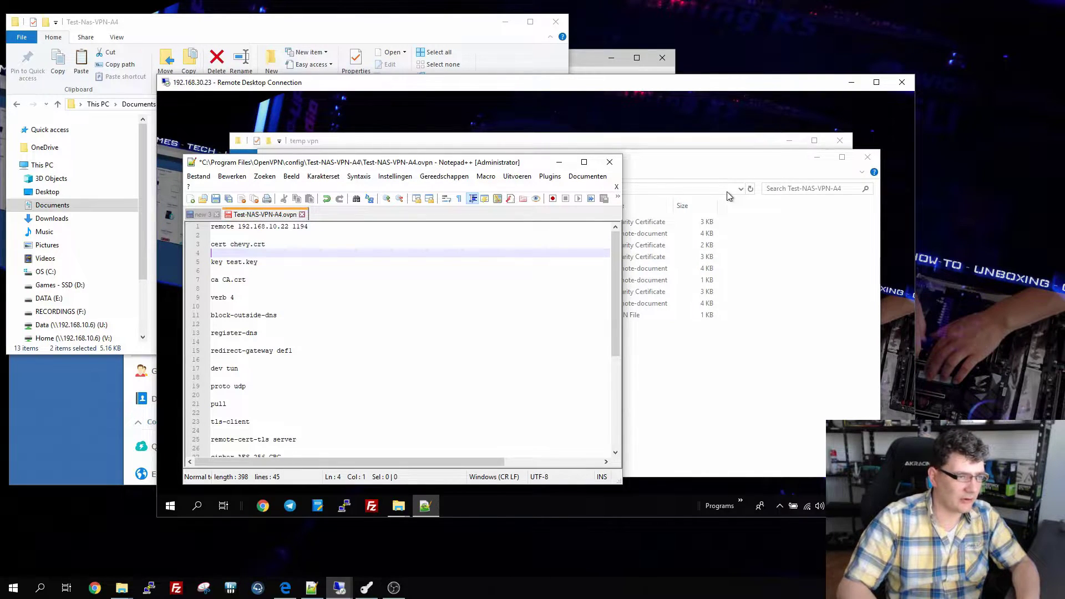
# Change the key line to chevy.key and save the profile.
pyautogui.click(238, 262)
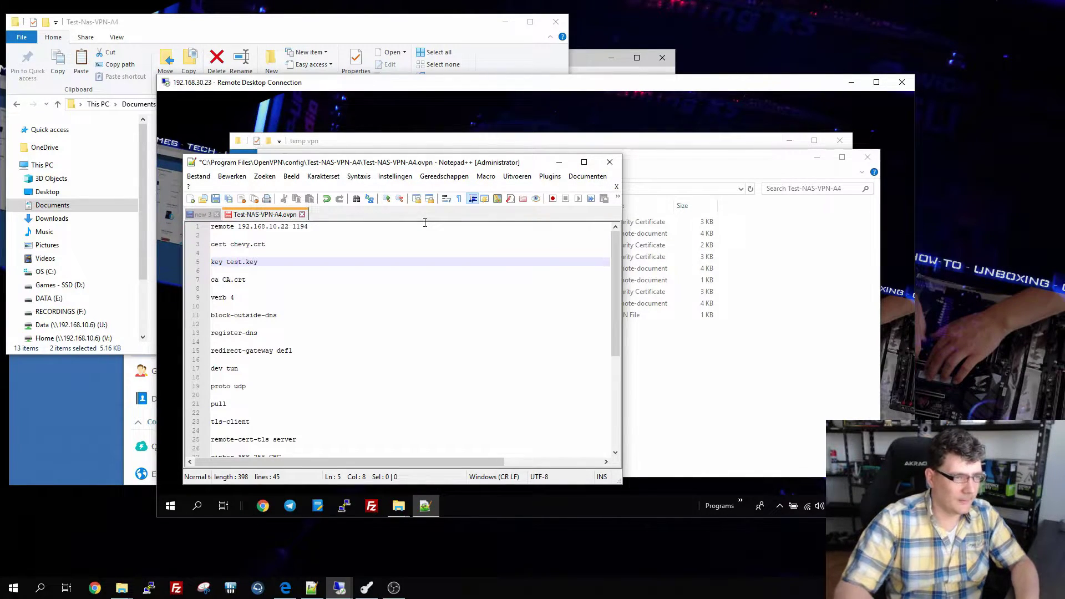
pyautogui.press('BackSpace')
pyautogui.press('BackSpace')
pyautogui.press('BackSpace')
pyautogui.write('chevy')
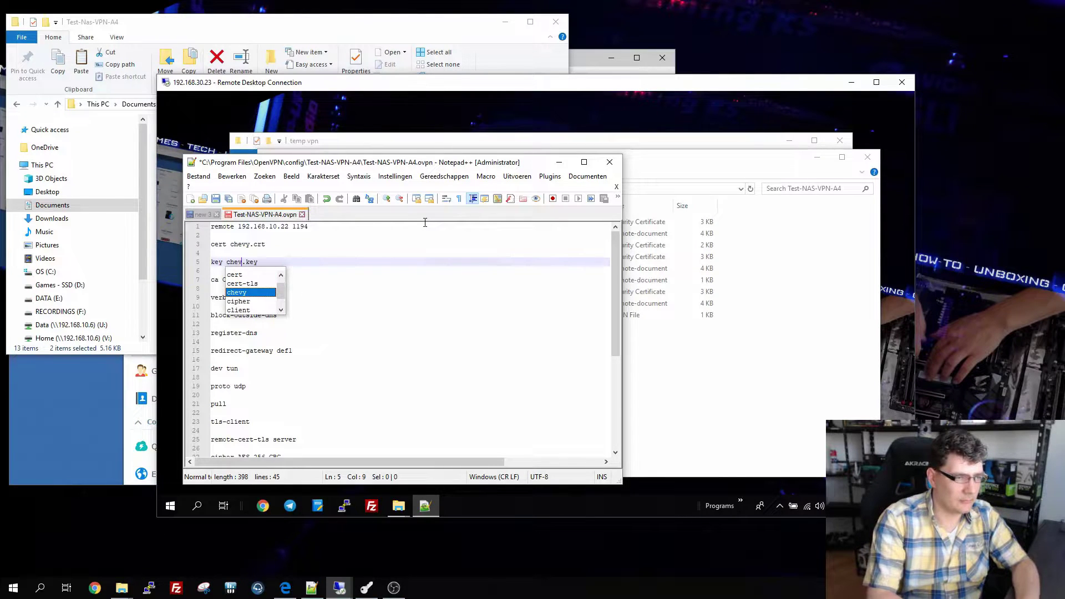
pyautogui.click(417, 278)
pyautogui.hotkey('ctrl', 's')
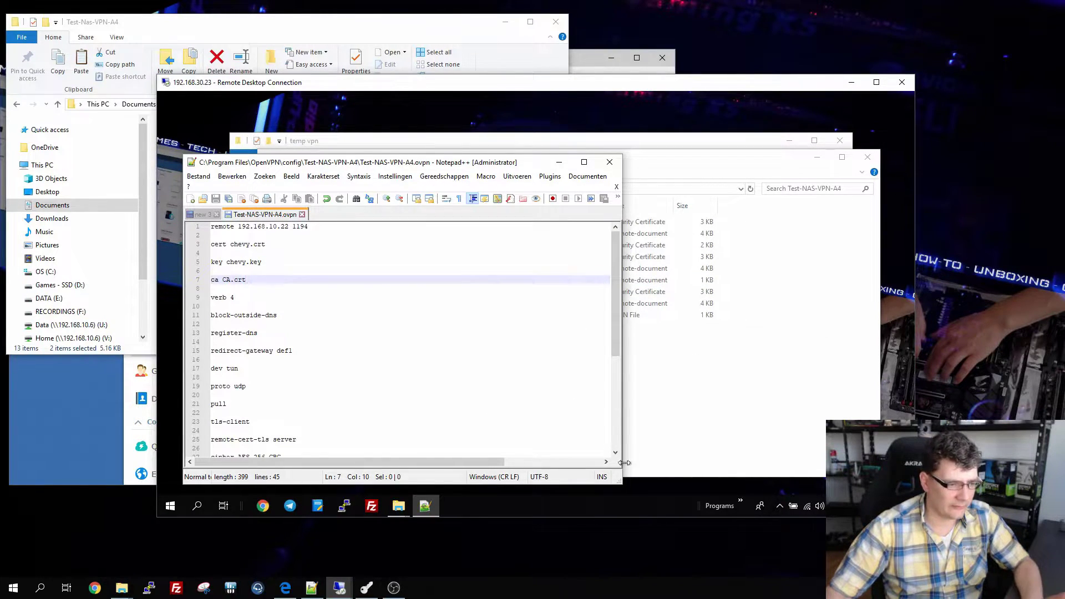
pyautogui.click(285, 588)
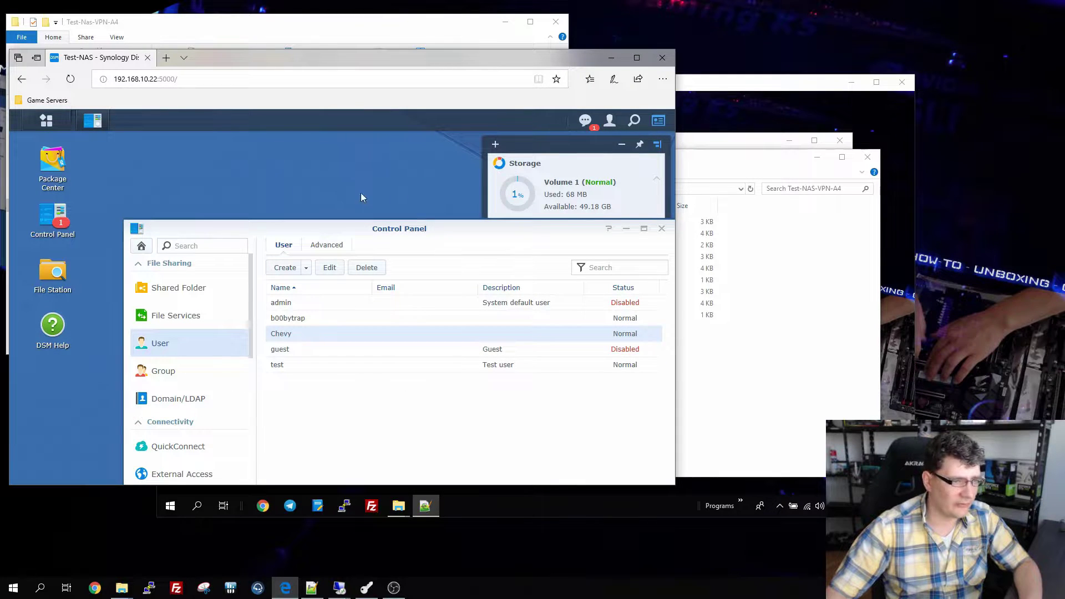
# Close Control Panel and launch VPN Server from the Main Menu to view its Overview.
pyautogui.click(661, 228)
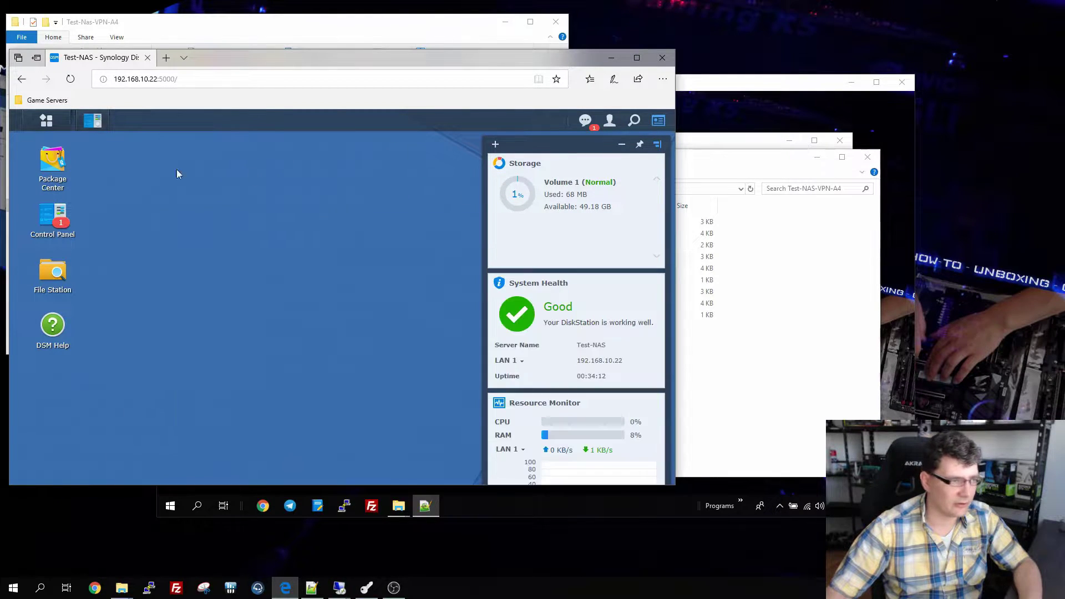
pyautogui.click(46, 120)
pyautogui.click(60, 330)
pyautogui.moveTo(213, 344); pyautogui.dragTo(202, 113)
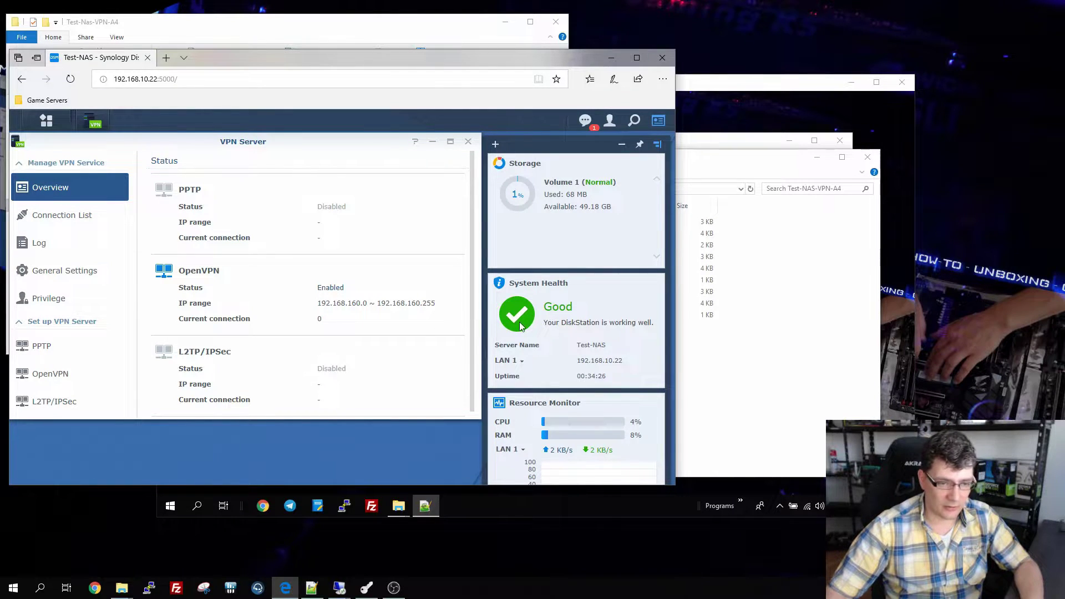
# Connect Test-NAS-VPN-A4 from the OpenVPN tray menu, entering the new user's username and password.
pyautogui.click(712, 77)
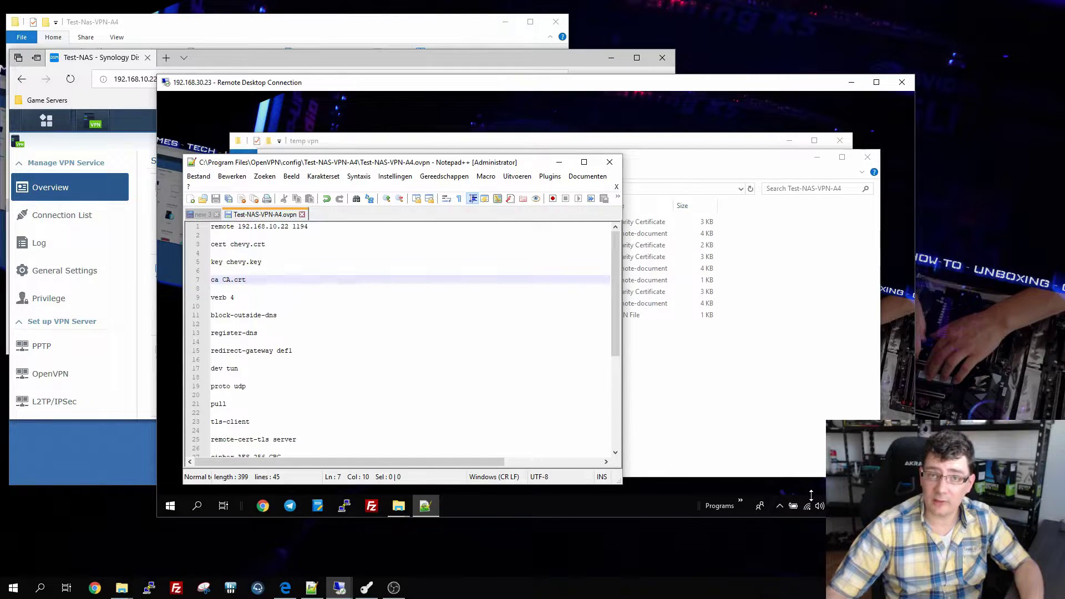
pyautogui.click(780, 506)
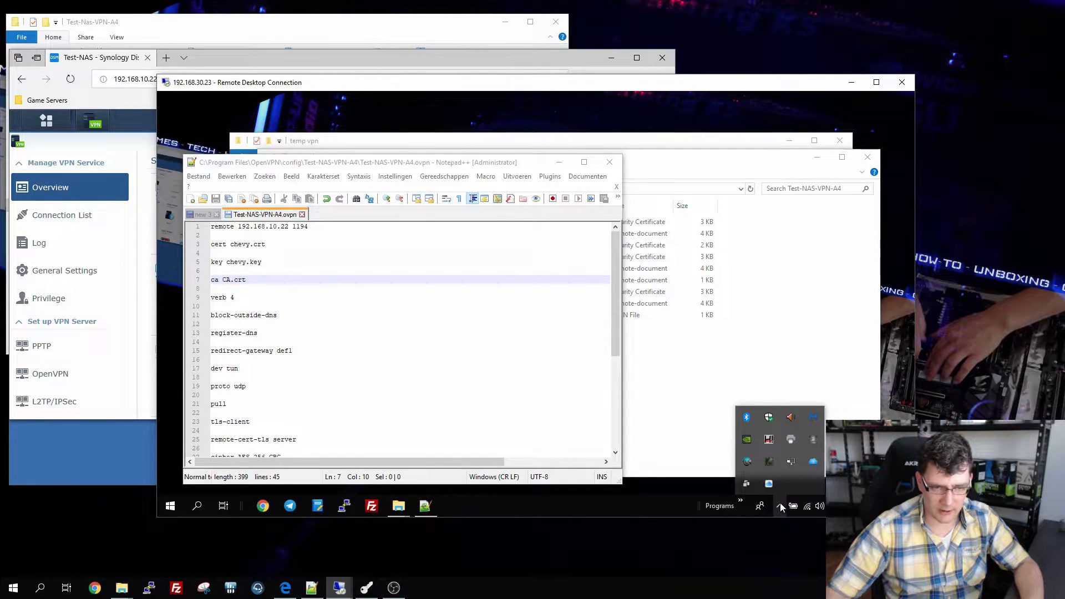
pyautogui.rightClick(790, 462)
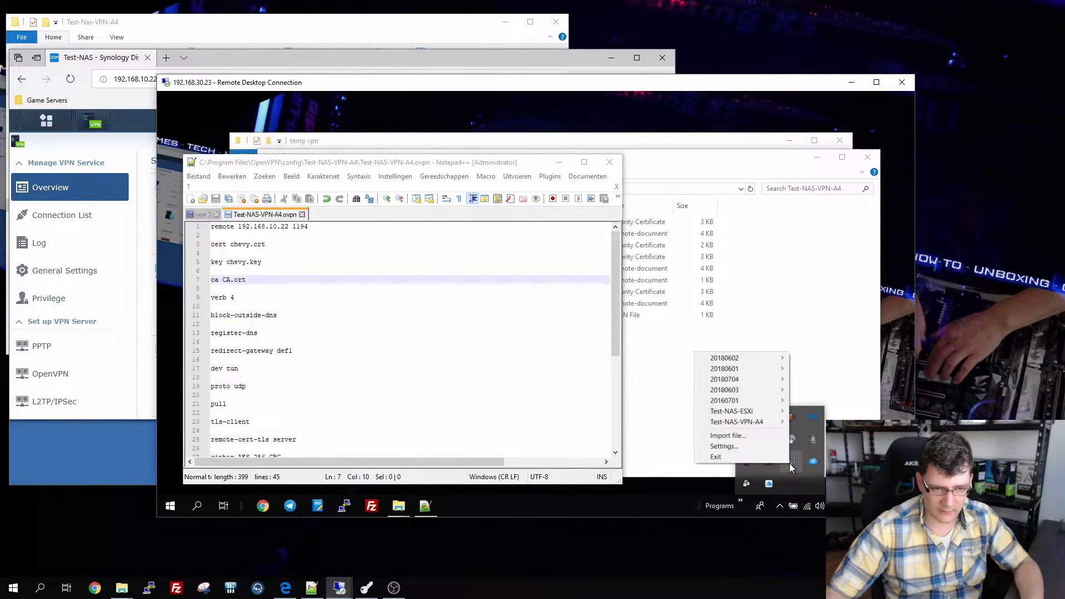
pyautogui.moveTo(761, 423)
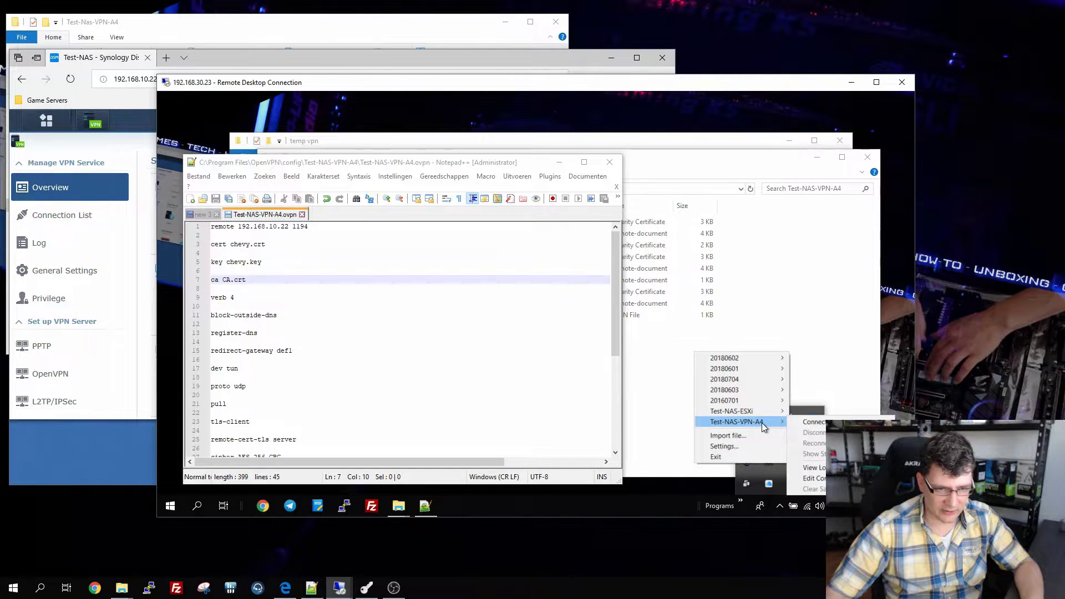
pyautogui.click(821, 421)
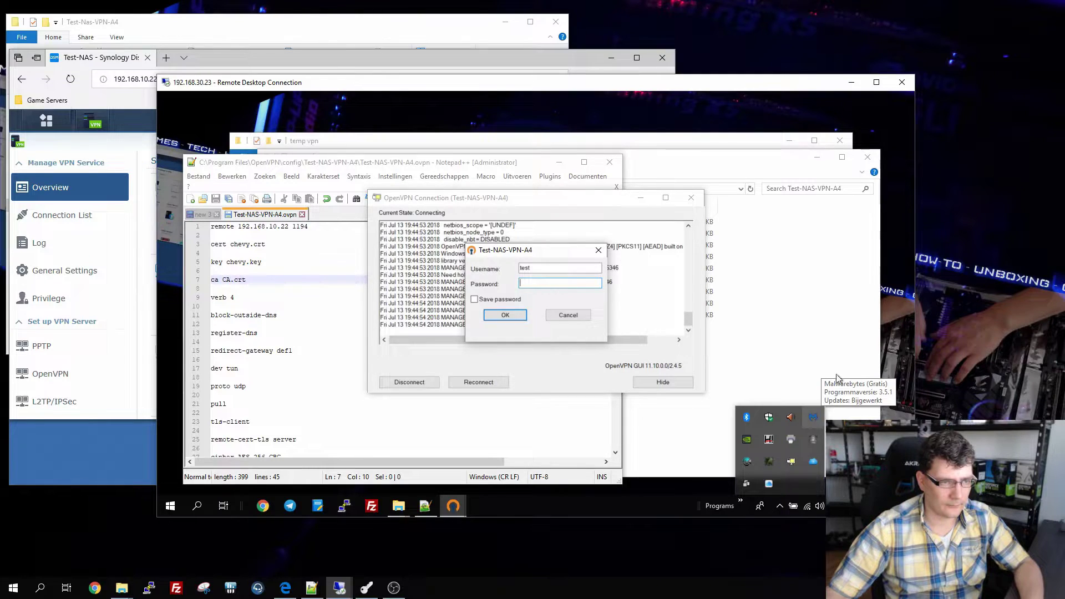
pyautogui.press('Tab')
pyautogui.press('Tab')
pyautogui.press('Tab')
pyautogui.press('Tab')
pyautogui.write('che')
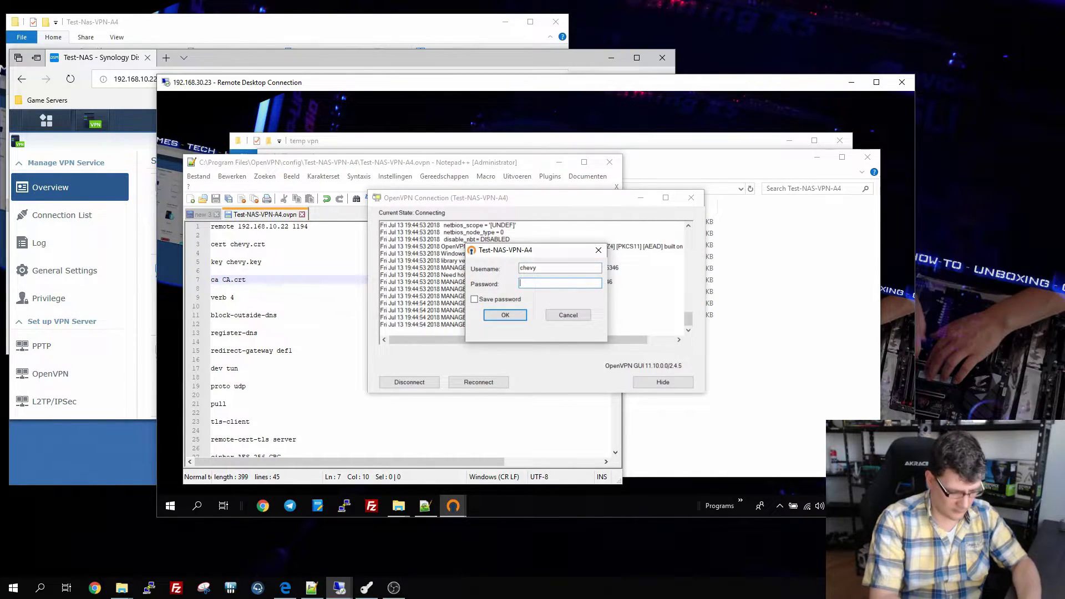
pyautogui.write('••••••')
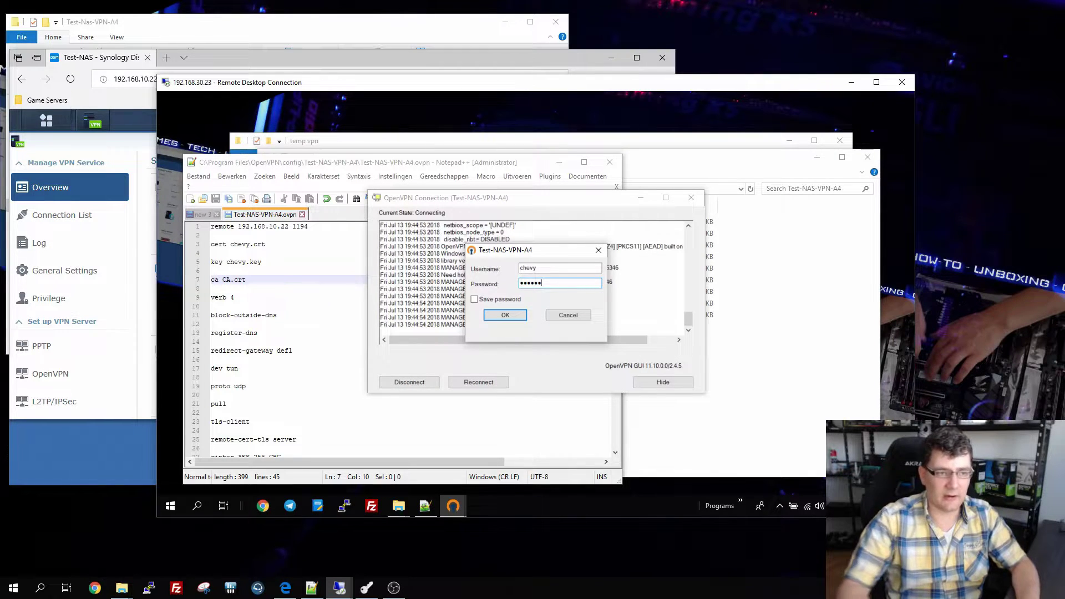
pyautogui.click(506, 315)
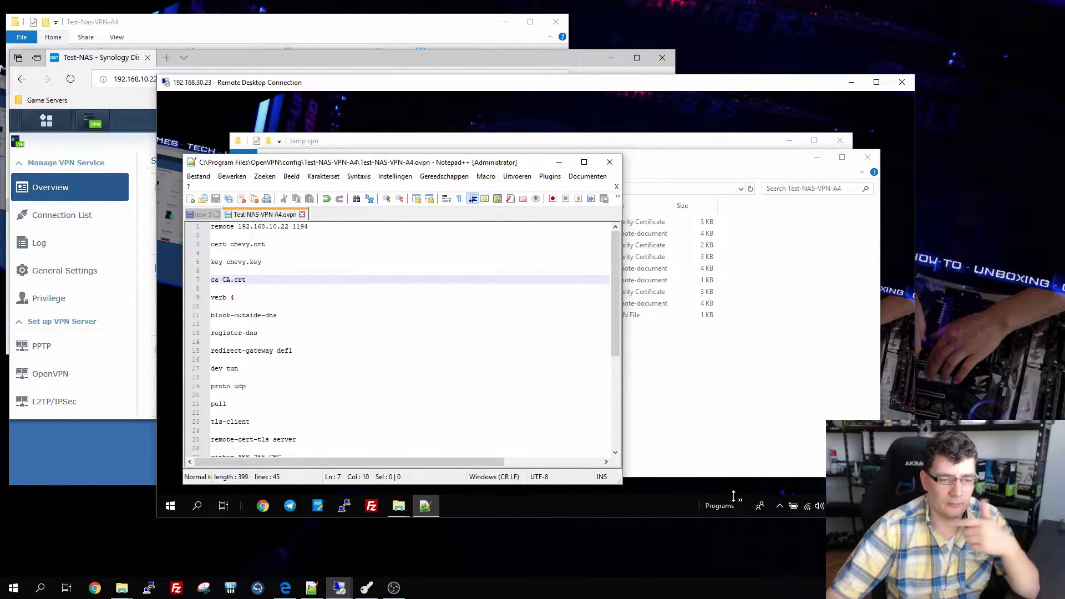
# Check the OpenVPN status window shows Connected at 192.168.160.2, then disconnect.
pyautogui.click(779, 505)
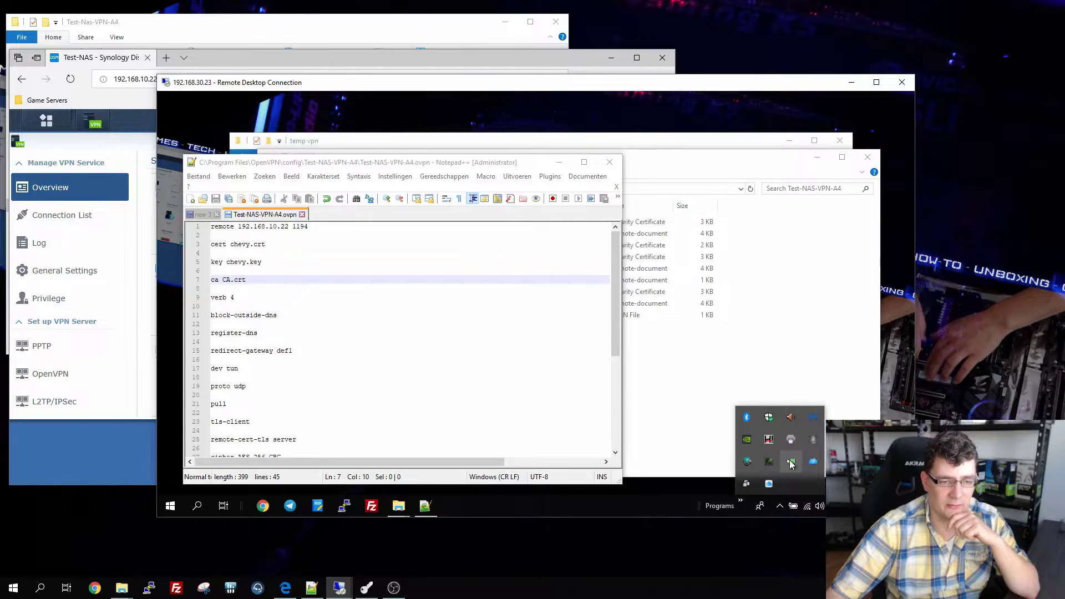
pyautogui.doubleClick(792, 463)
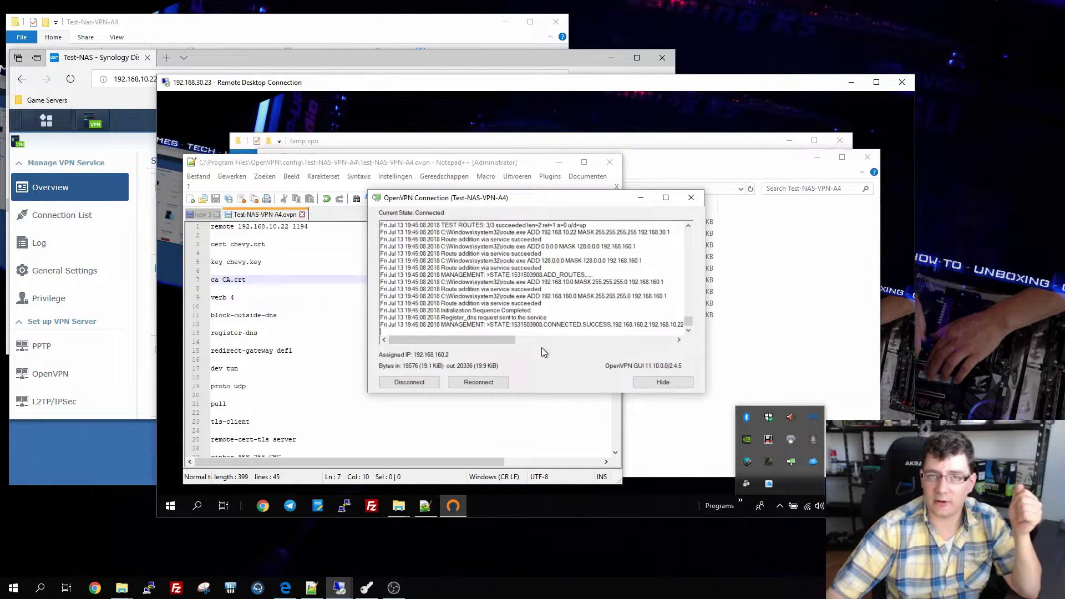
pyautogui.click(598, 355)
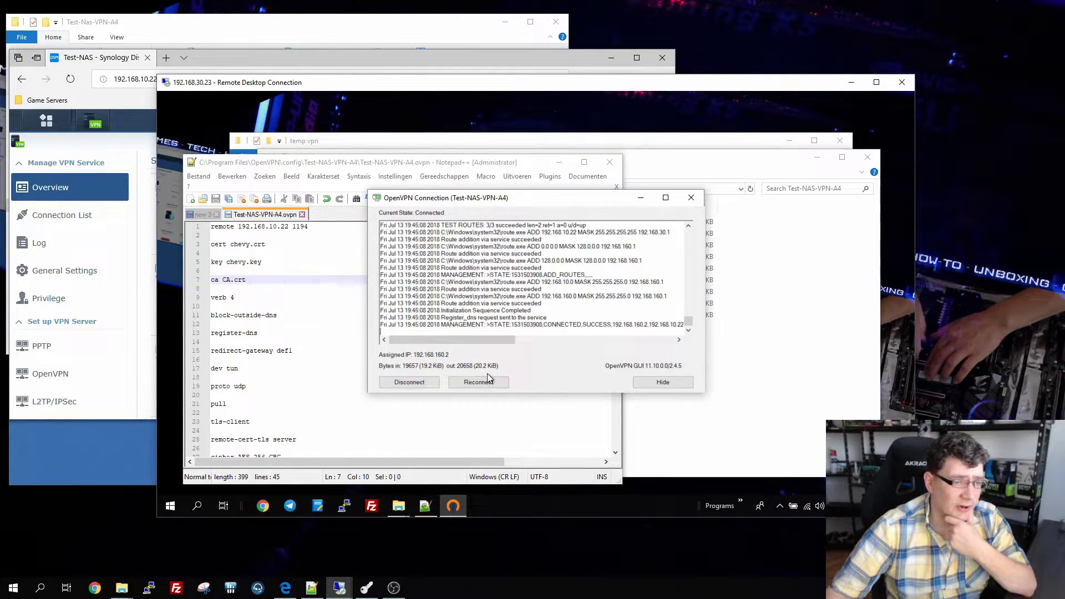
pyautogui.click(420, 384)
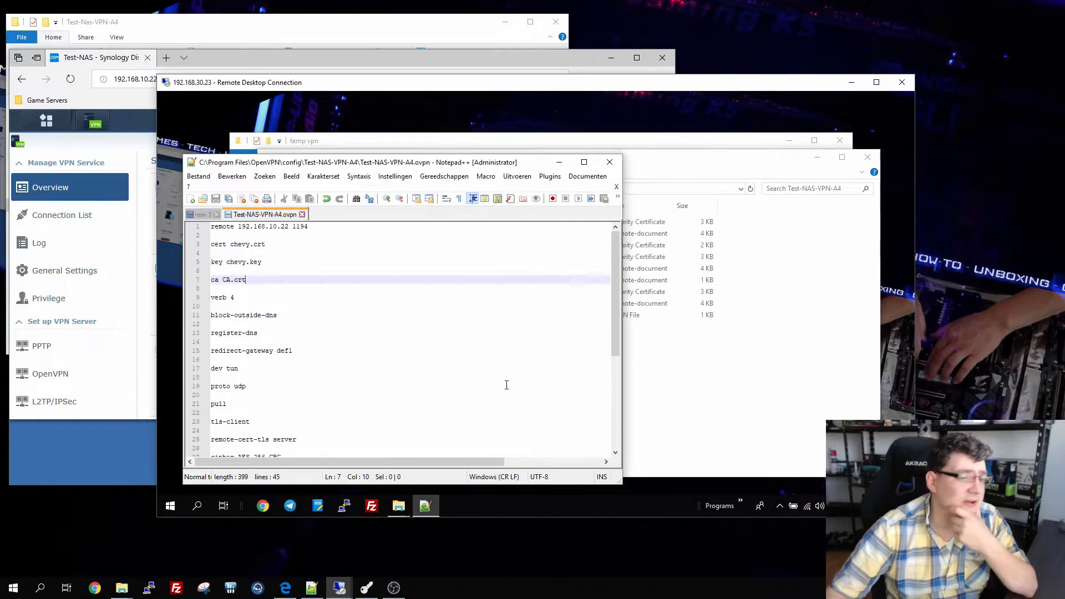
# In VPN Server's Privilege list, clear the third user's OpenVPN box and save.
pyautogui.click(272, 60)
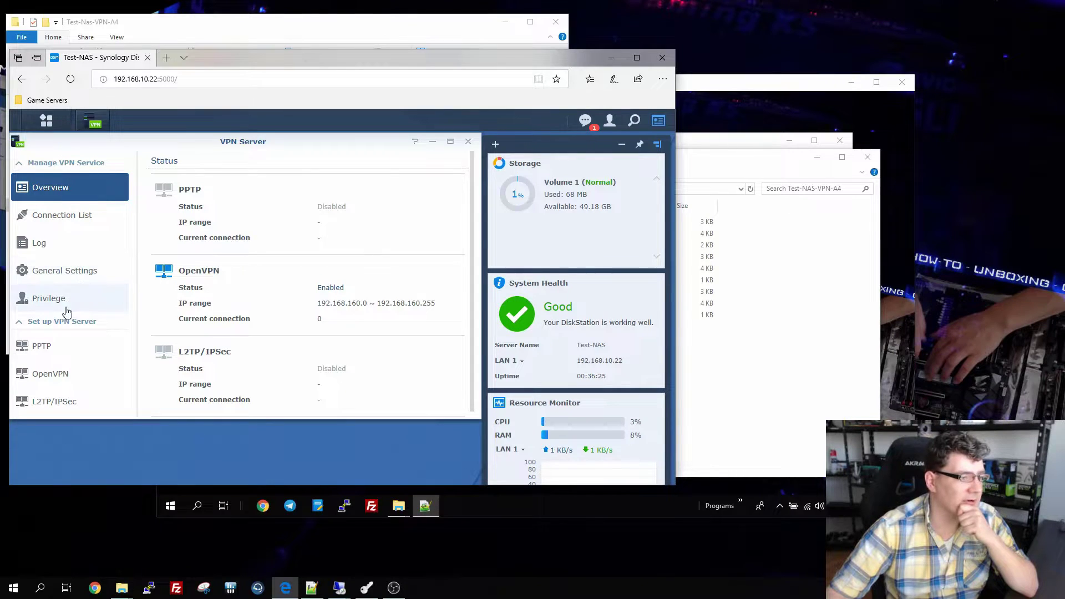
pyautogui.click(61, 373)
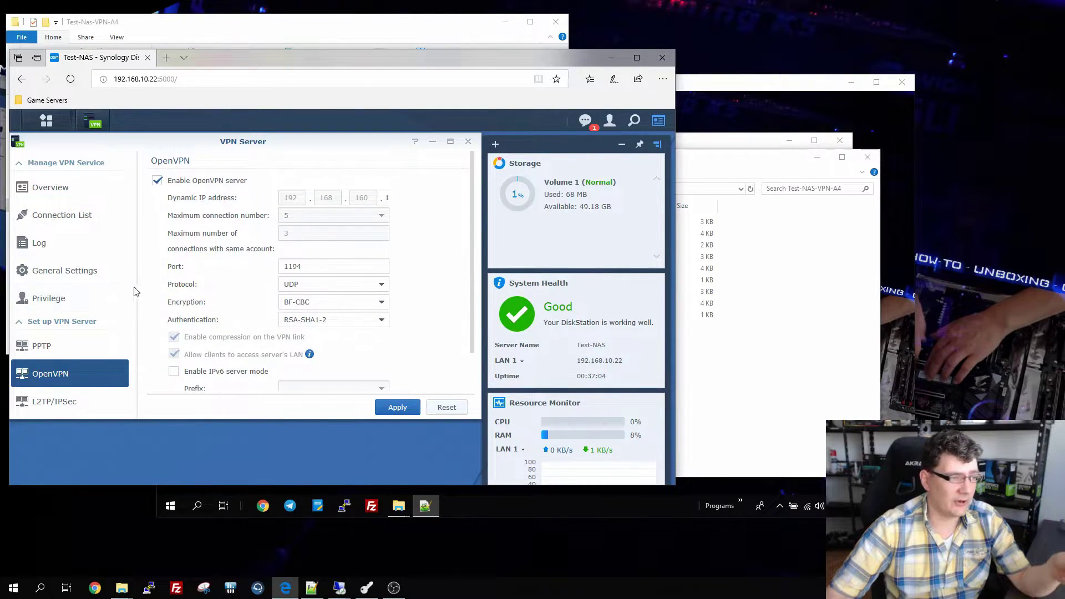
pyautogui.click(100, 300)
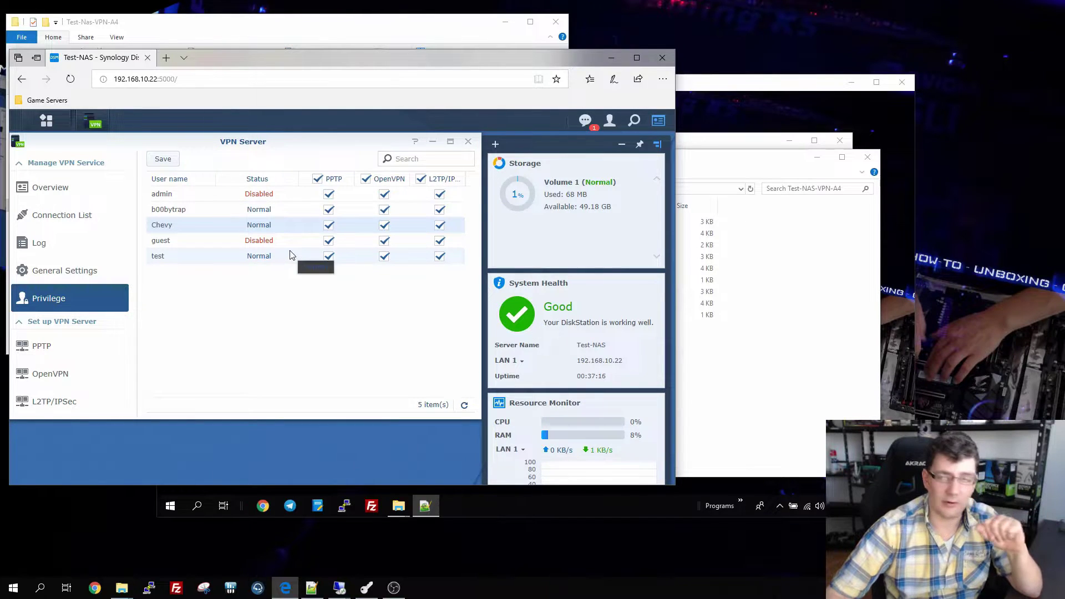
pyautogui.click(386, 227)
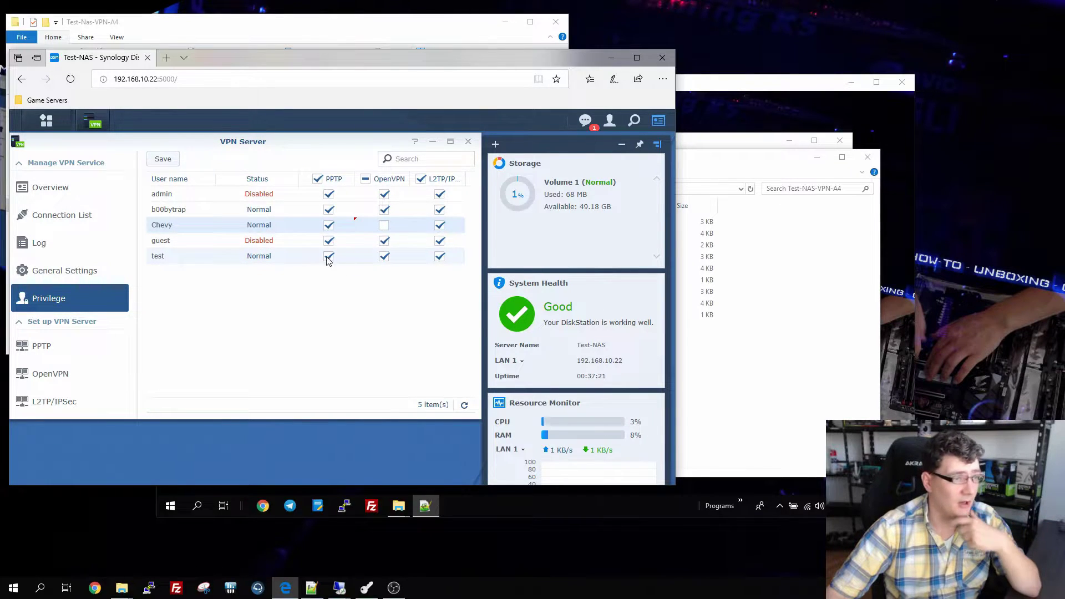
pyautogui.click(165, 160)
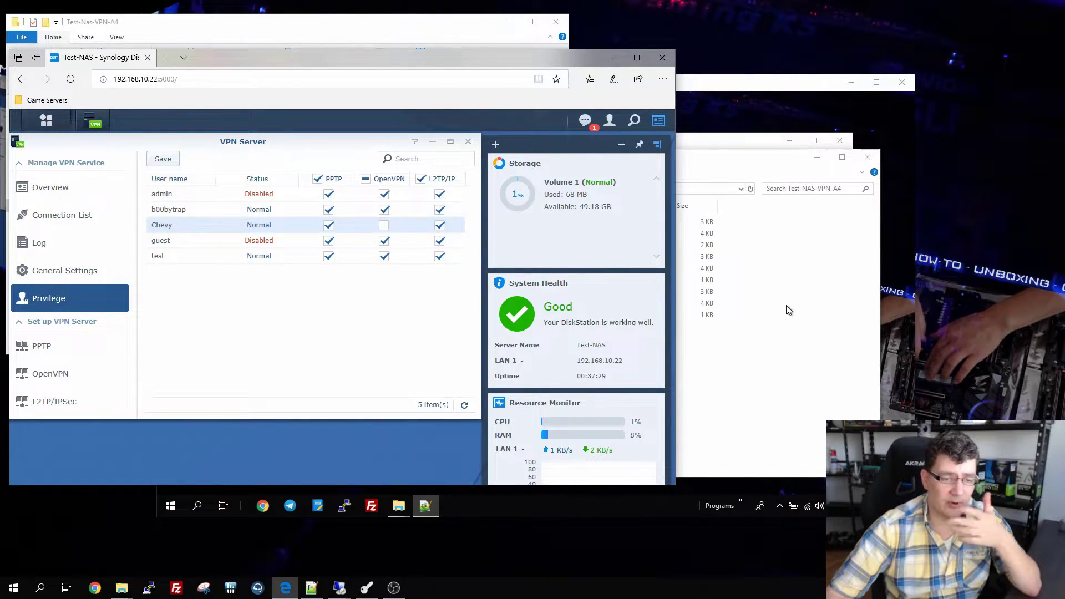
# Reconnect Test-NAS-VPN-A4 with the same user's password, which fails with AUTH_FAILED.
pyautogui.click(702, 83)
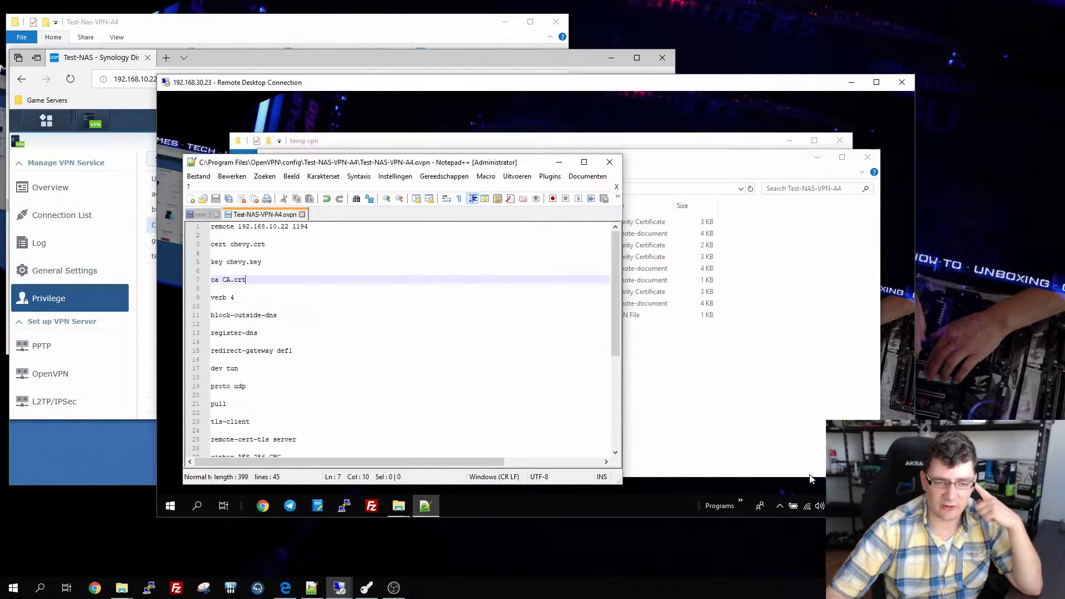
pyautogui.click(780, 506)
pyautogui.rightClick(794, 461)
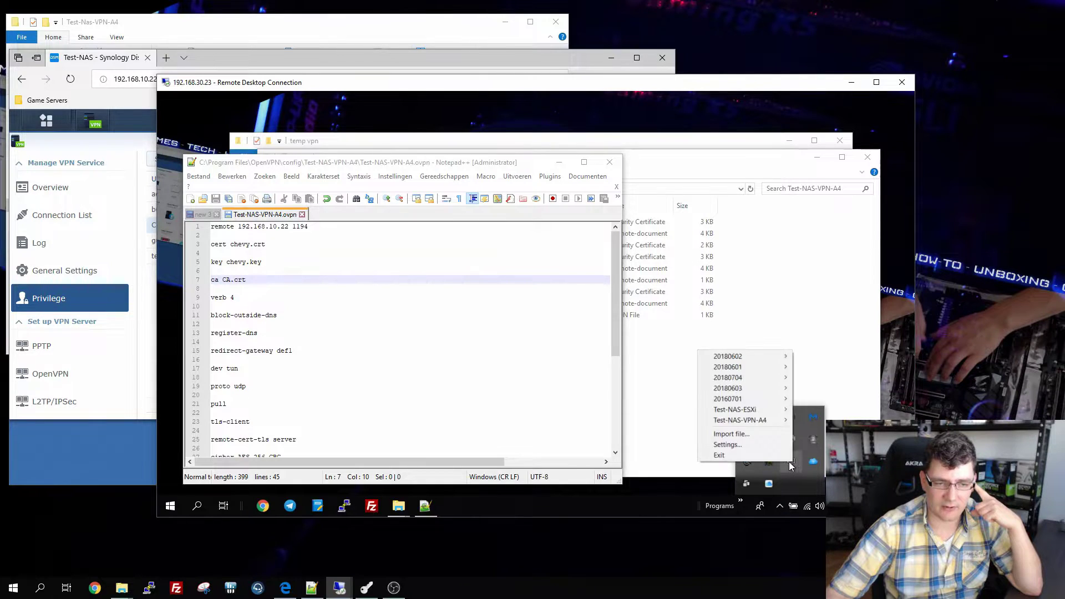
pyautogui.moveTo(760, 421)
pyautogui.click(817, 420)
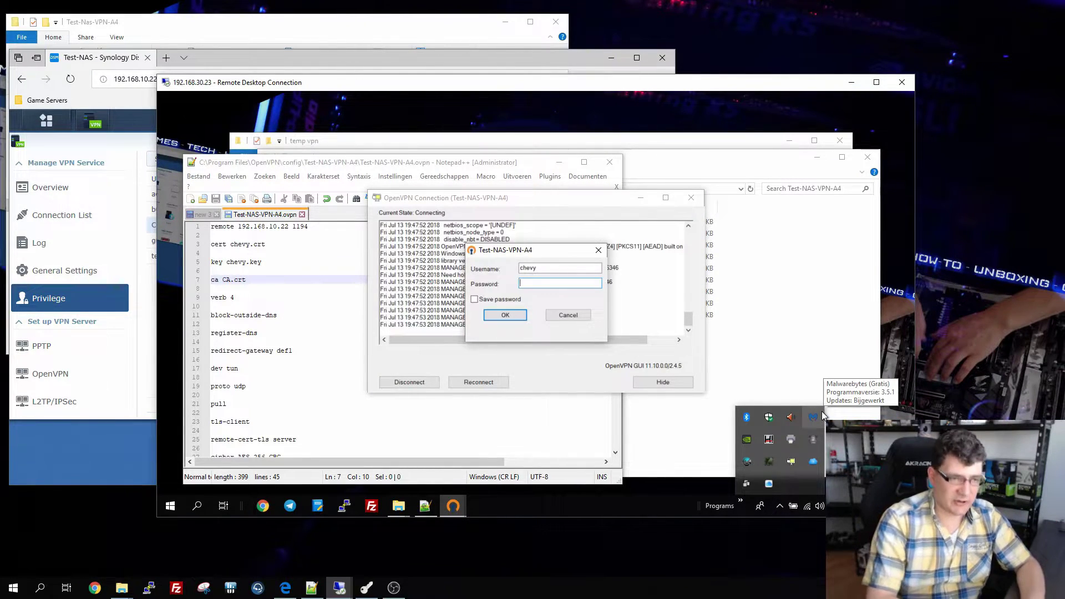
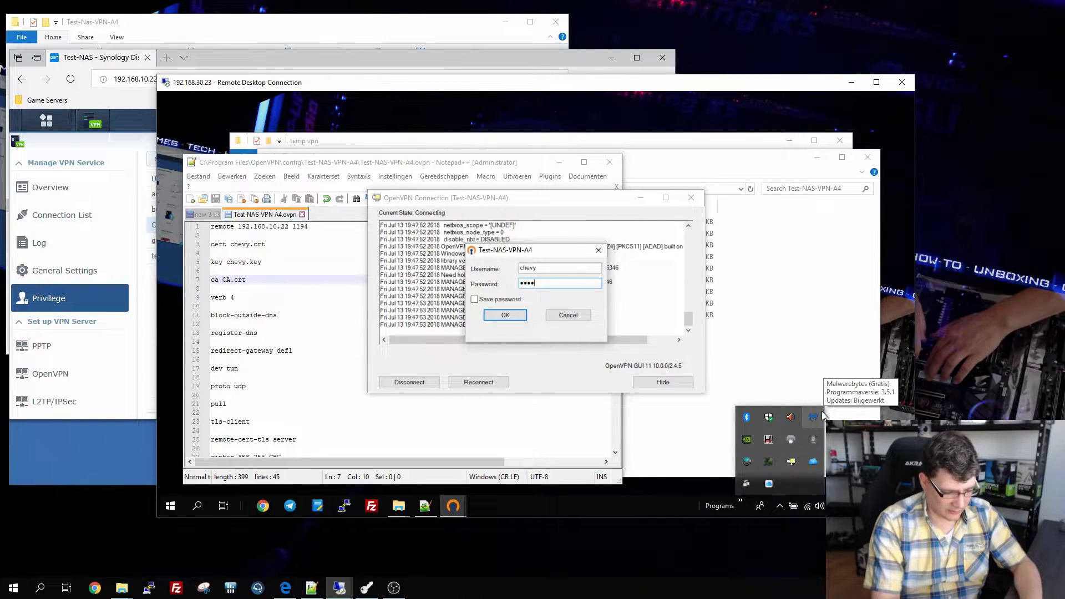
pyautogui.press('Return')
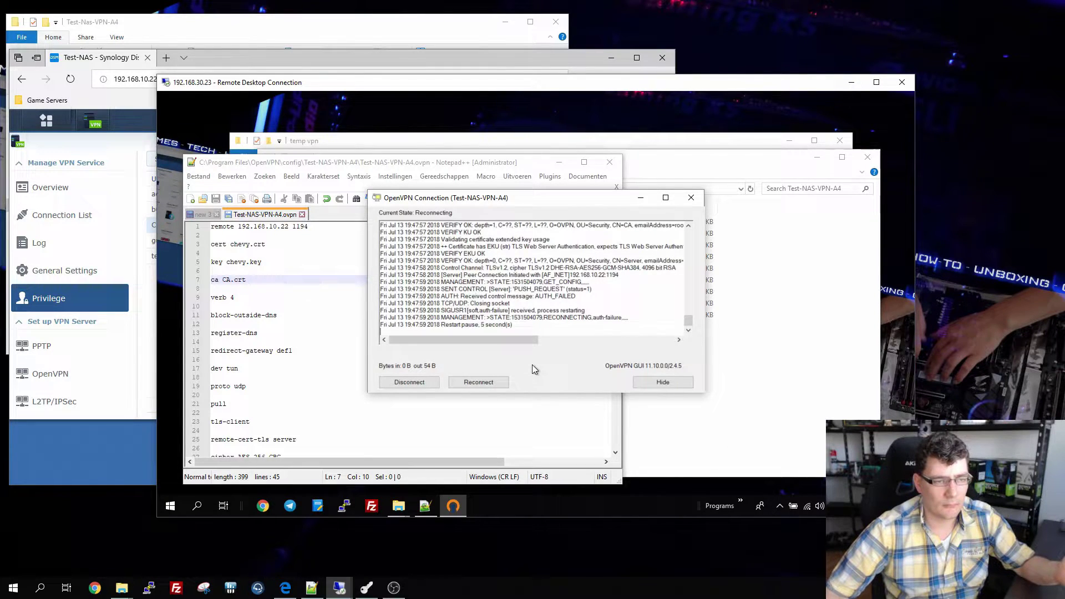
# Highlight the AUTH_FAILED log entry, resubmit the password, then switch back to VPN Server.
pyautogui.moveTo(592, 317); pyautogui.dragTo(650, 316)
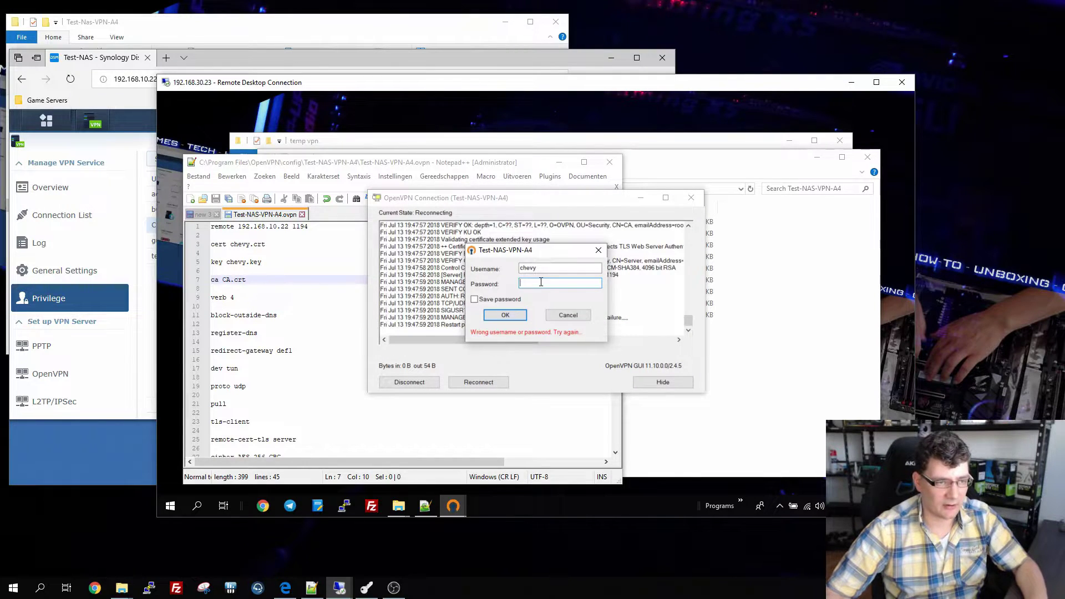
pyautogui.write('•••')
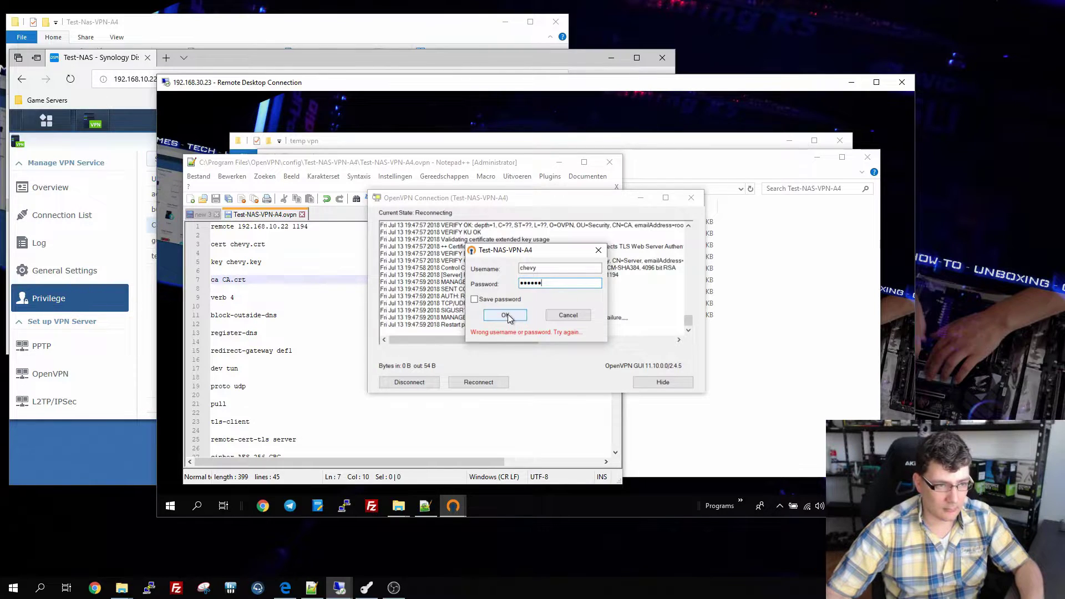
pyautogui.click(506, 315)
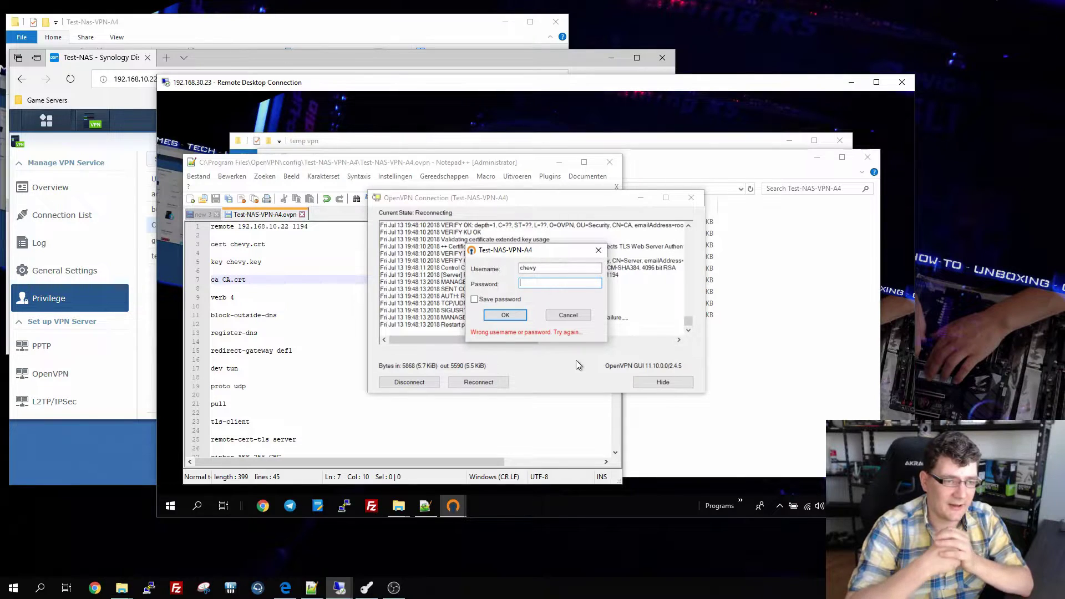
pyautogui.hotkey('alt', 'Tab')
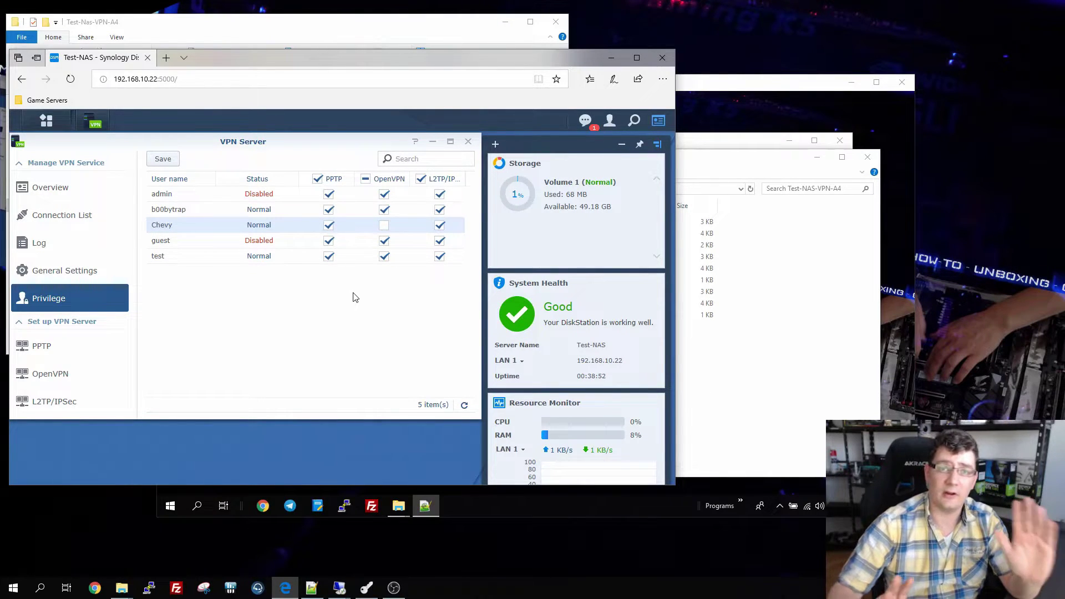
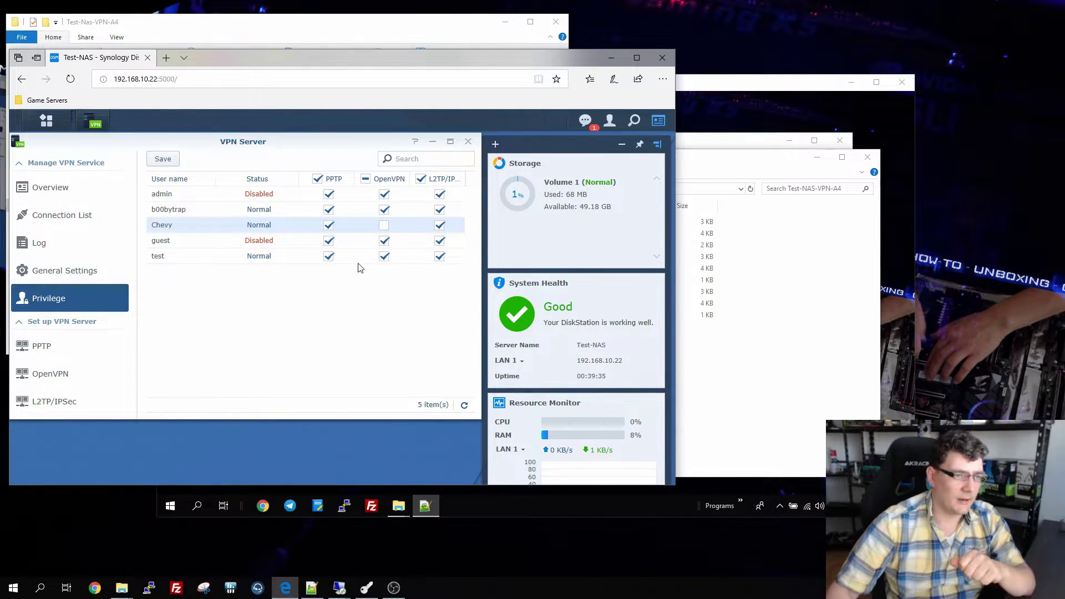
# Tick OpenVPN for the third user in VPN Server privileges and save the change.
pyautogui.click(384, 226)
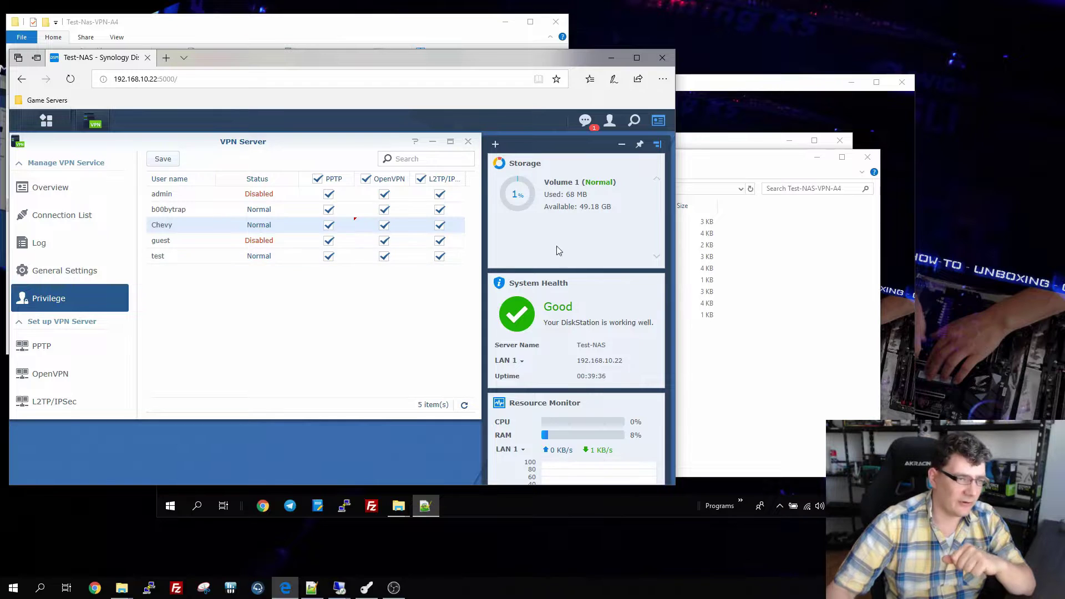
pyautogui.click(176, 169)
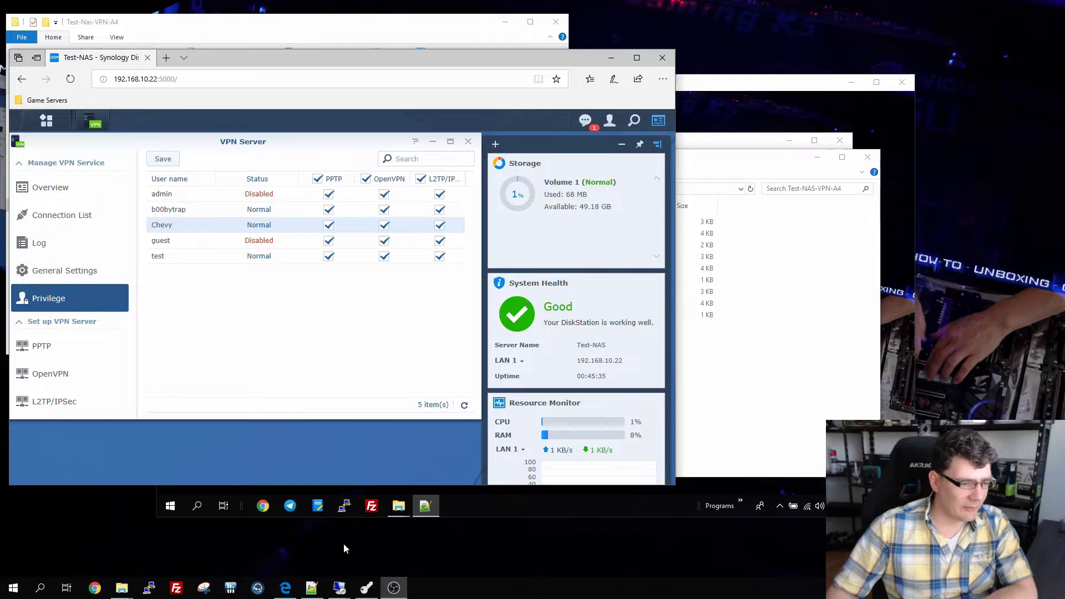
pyautogui.click(366, 587)
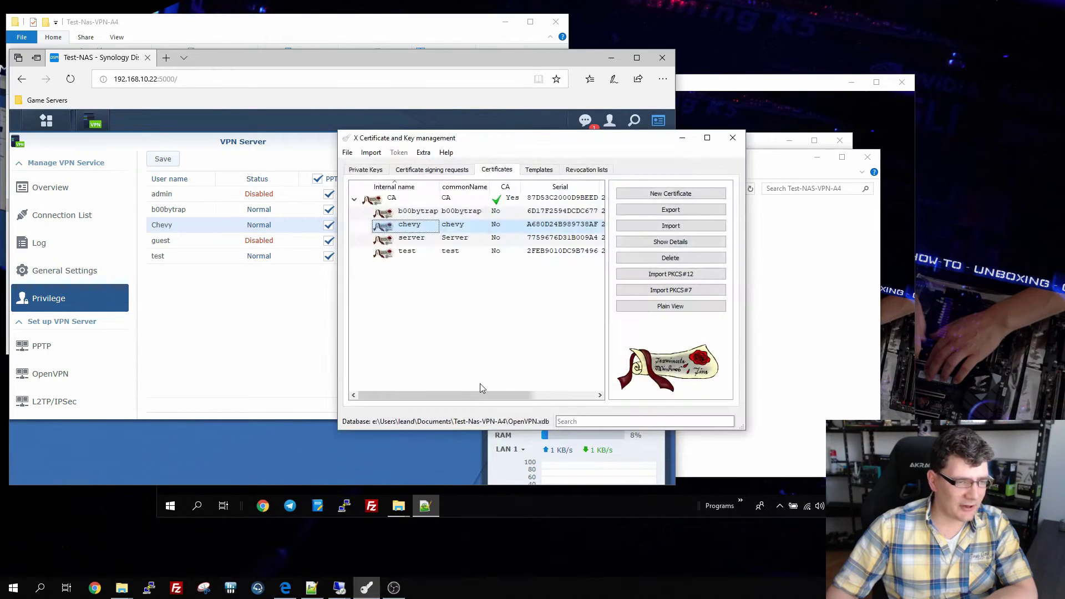
# Revoke the second client certificate under the CA with reason Privilege Withdrawn.
pyautogui.rightClick(408, 227)
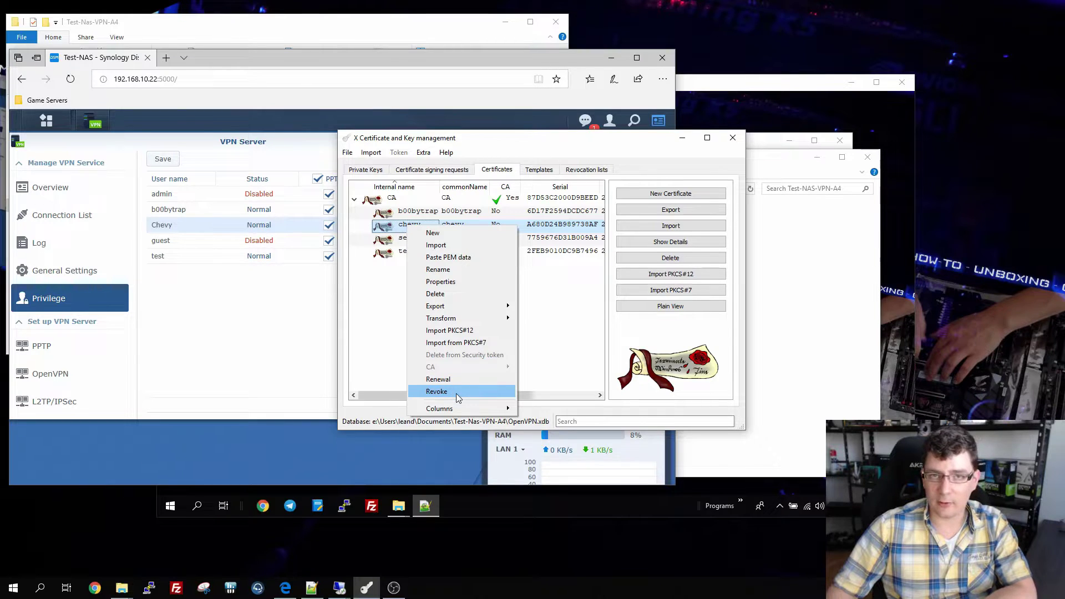
pyautogui.click(436, 392)
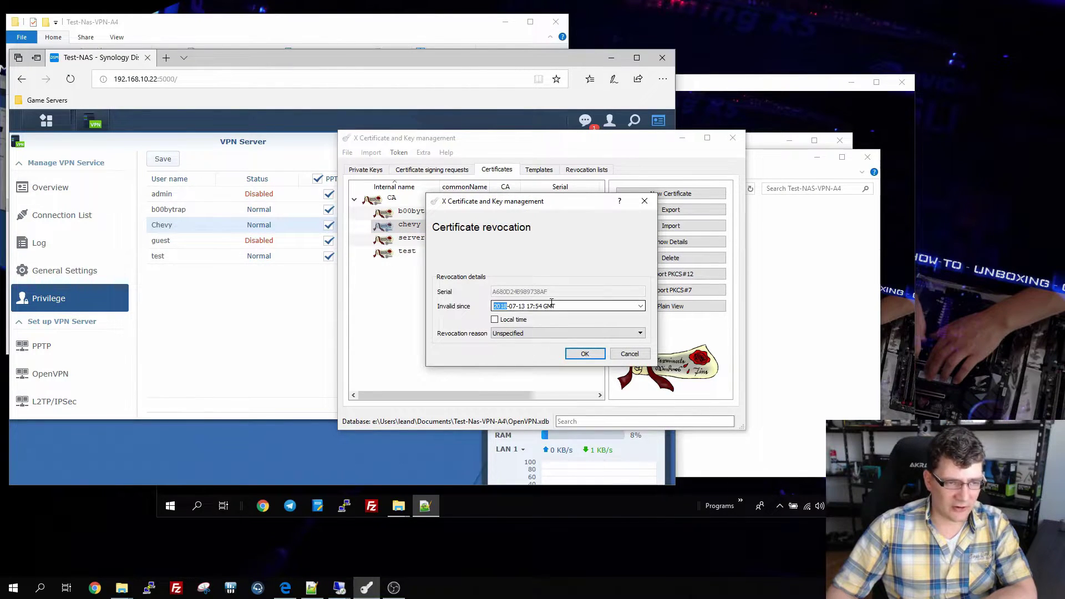
pyautogui.click(524, 333)
pyautogui.click(545, 402)
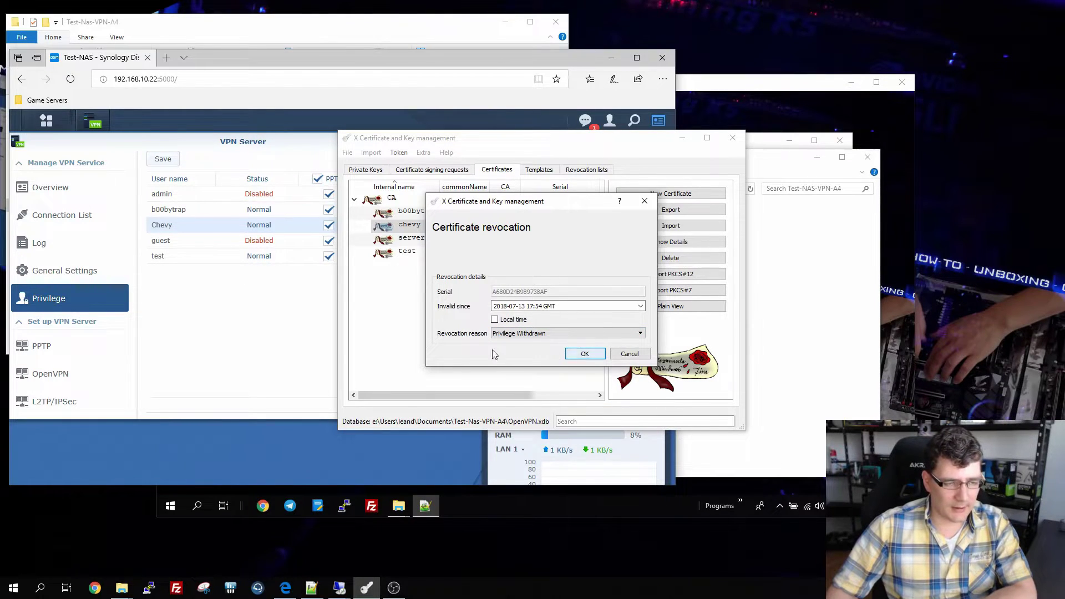
pyautogui.click(584, 354)
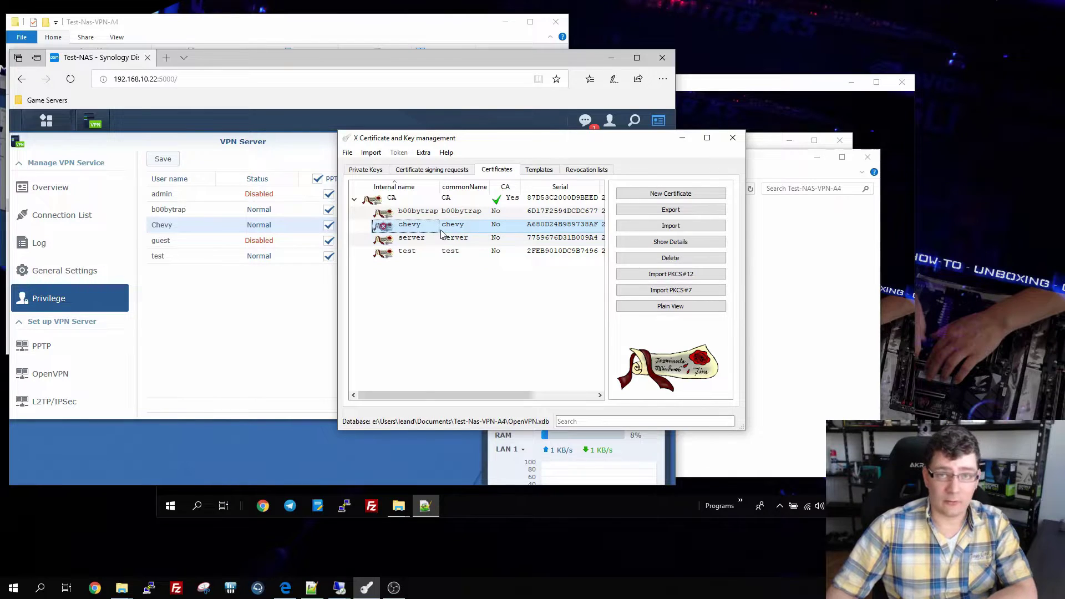
pyautogui.rightClick(401, 202)
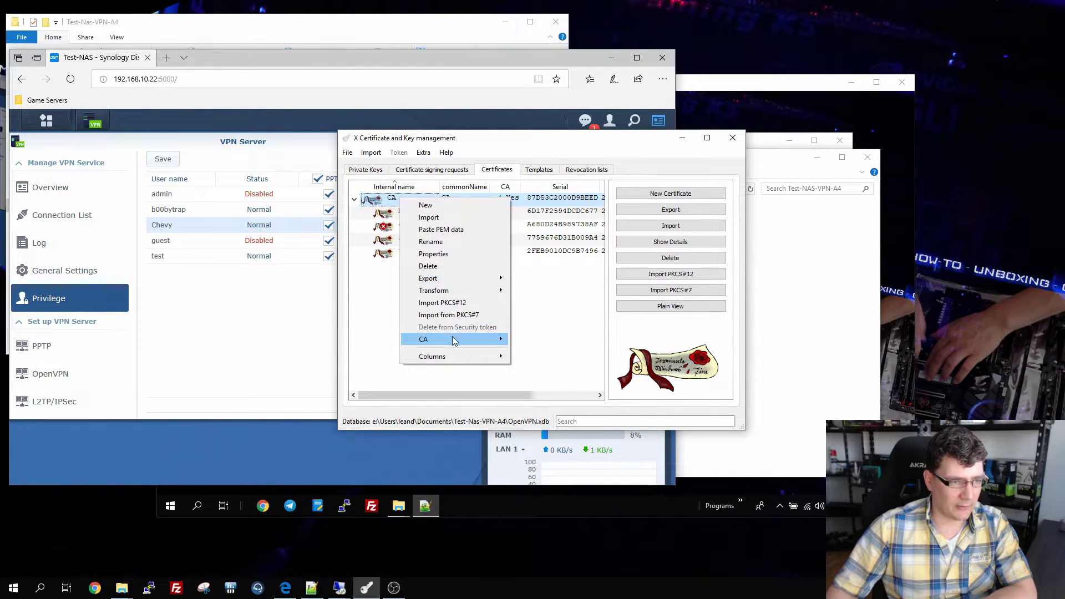
# Generate a CRL from the CA certificate with the default 30-day validity.
pyautogui.moveTo(455, 340)
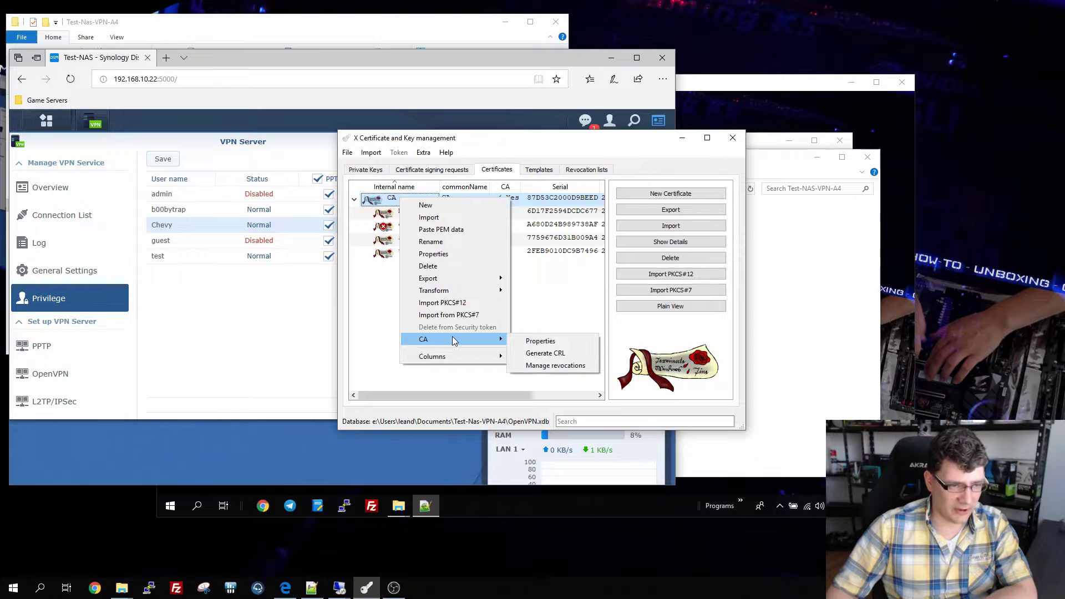
pyautogui.click(570, 353)
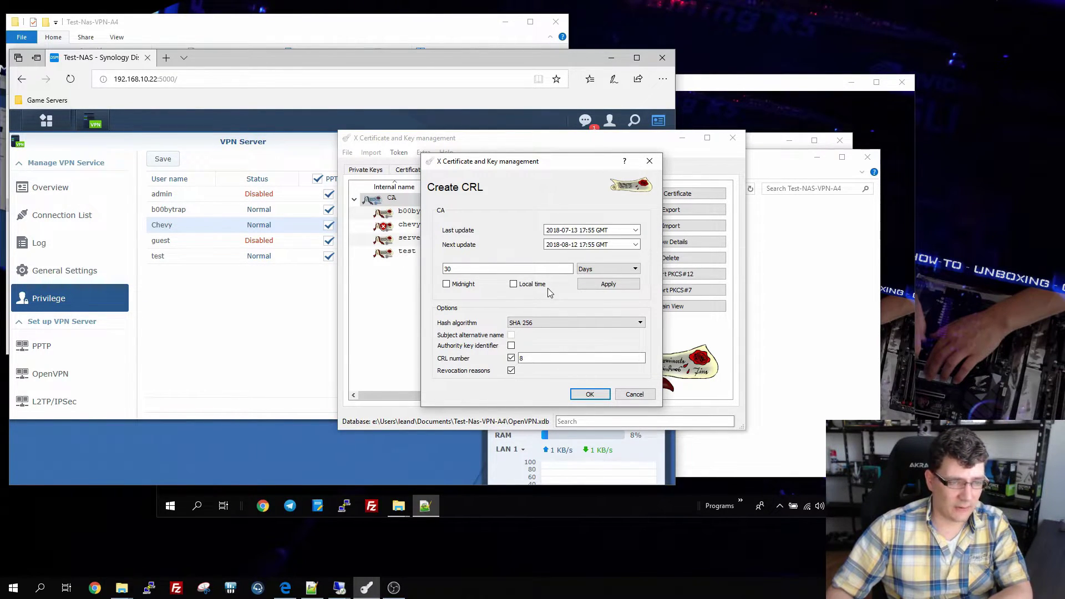
pyautogui.click(591, 394)
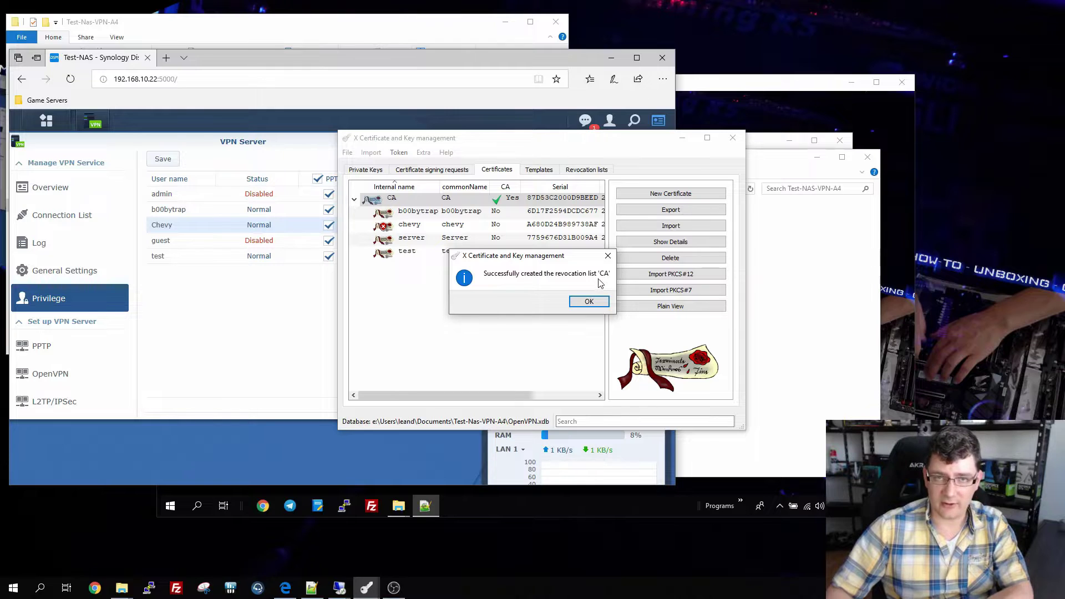
pyautogui.click(589, 302)
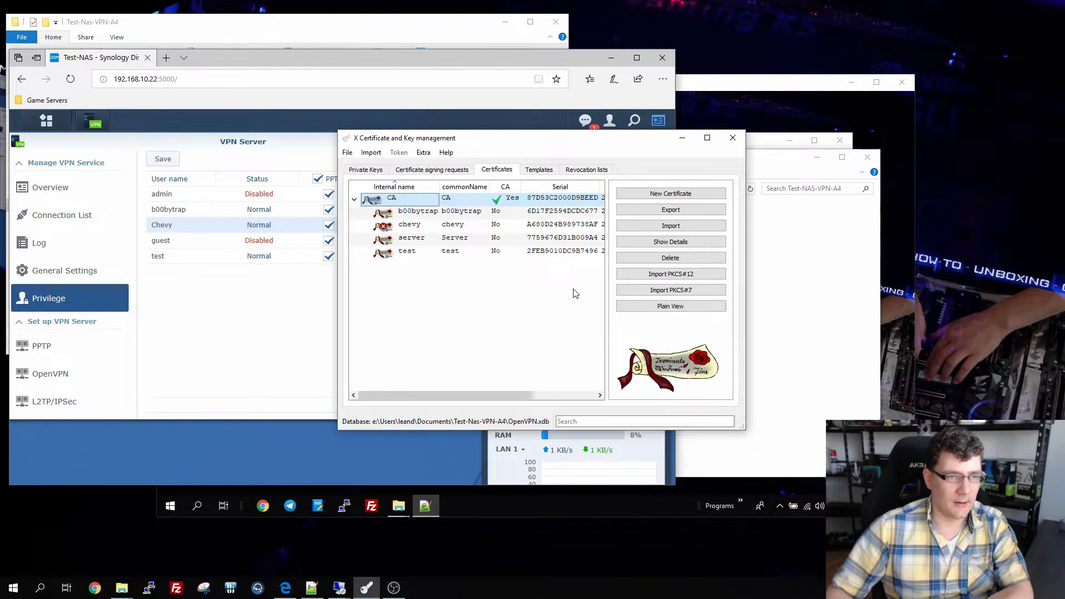
# Export the CA revocation list in PEM format under the file name CRL.pem.
pyautogui.click(589, 172)
pyautogui.click(407, 201)
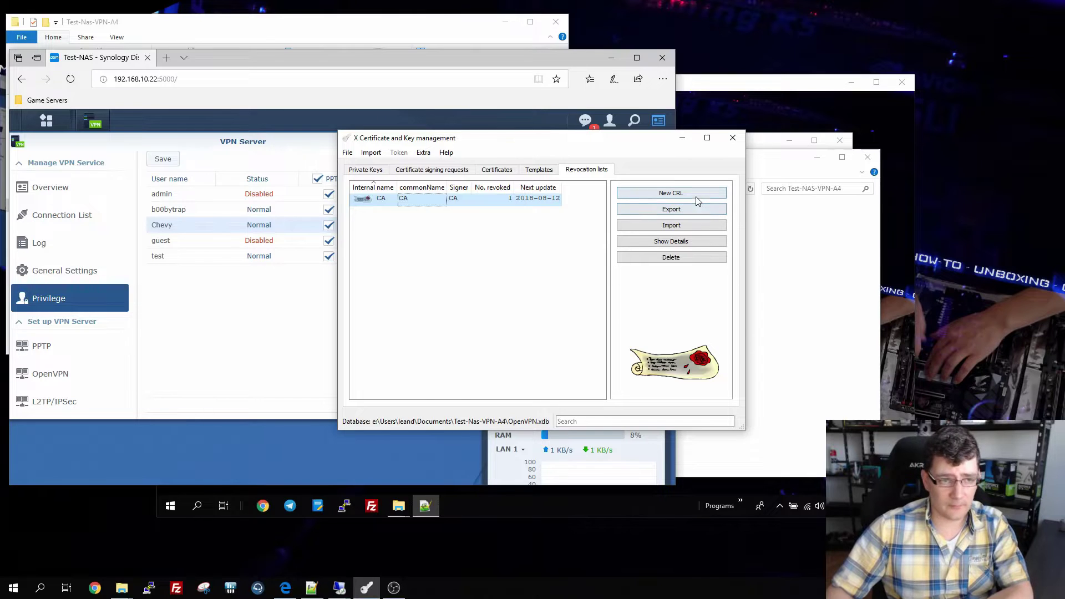
pyautogui.click(682, 209)
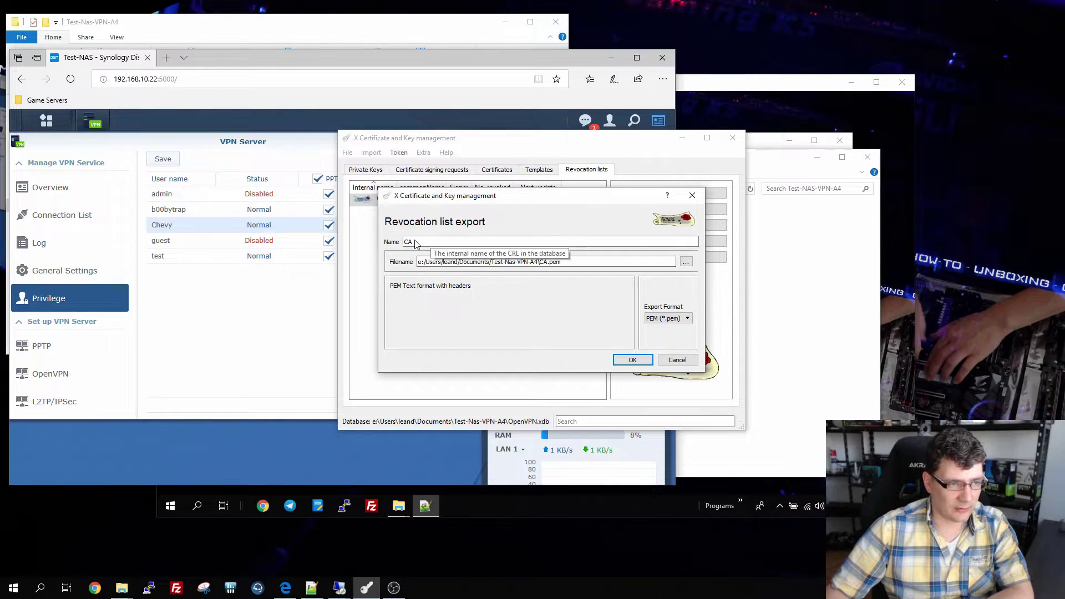
pyautogui.click(668, 321)
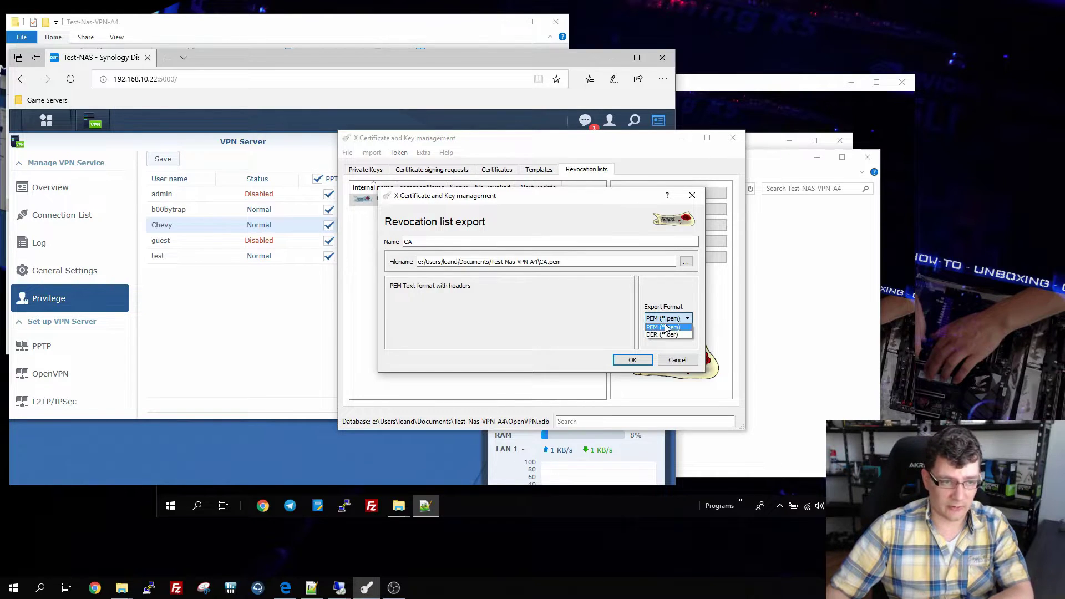
pyautogui.click(667, 328)
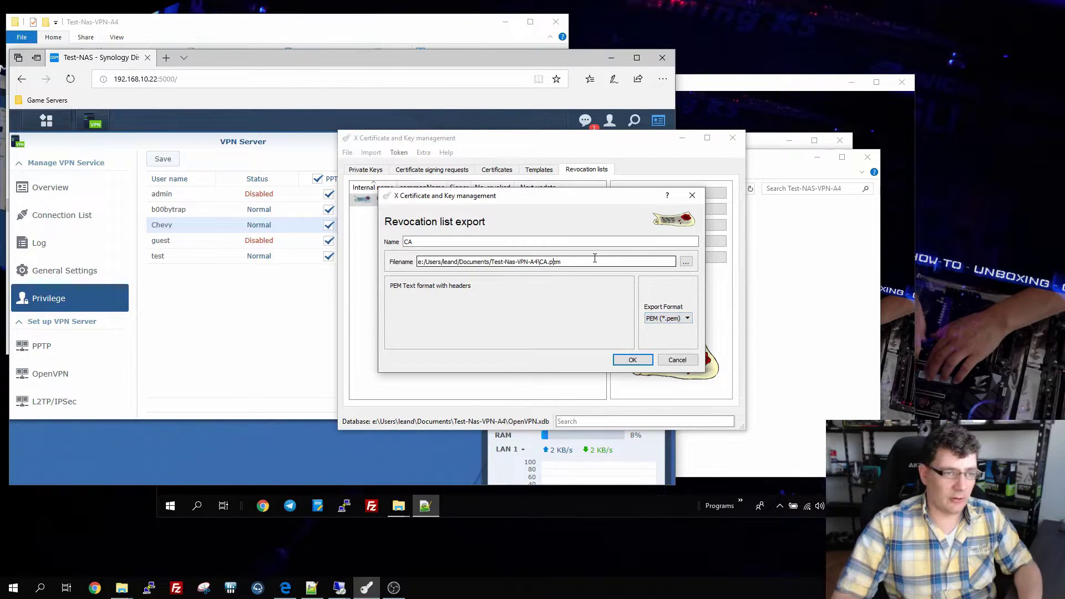
pyautogui.click(595, 261)
pyautogui.press('Left')
pyautogui.press('Left')
pyautogui.press('Left')
pyautogui.press('Left')
pyautogui.press('BackSpace')
pyautogui.press('BackSpace')
pyautogui.write('CRL')
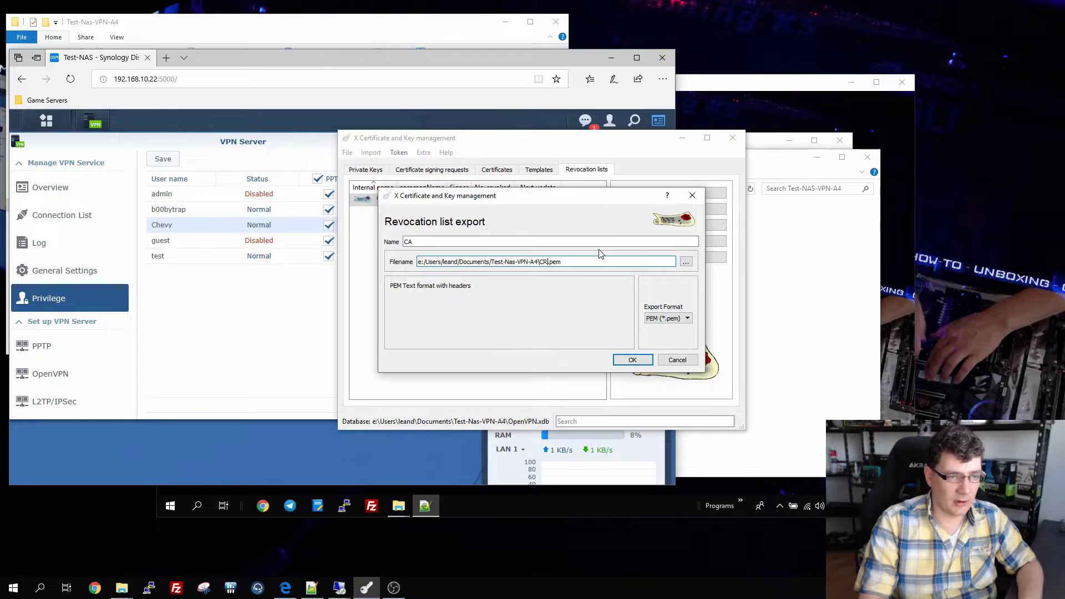
pyautogui.click(631, 361)
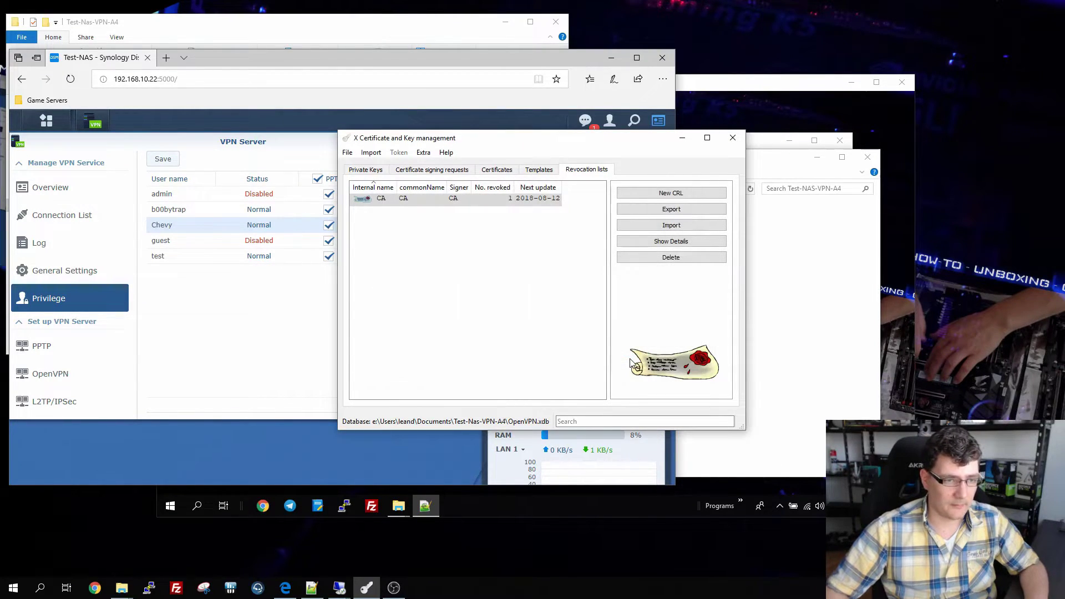
pyautogui.moveTo(122, 587)
pyautogui.click(99, 561)
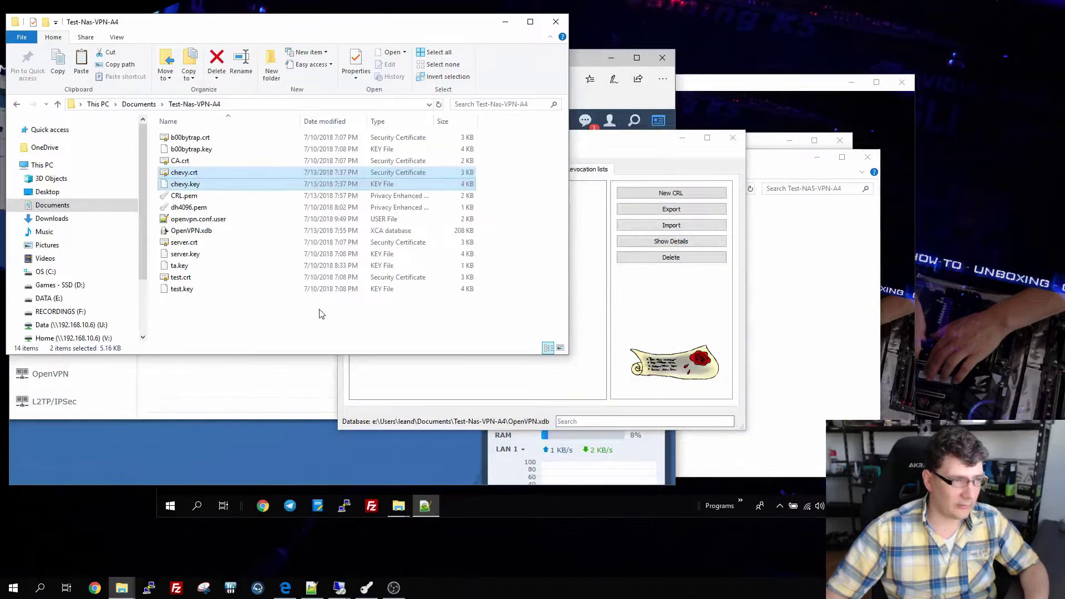
# Select CRL.pem in the Test-Nas-VPN-A4 folder to confirm the export.
pyautogui.click(190, 197)
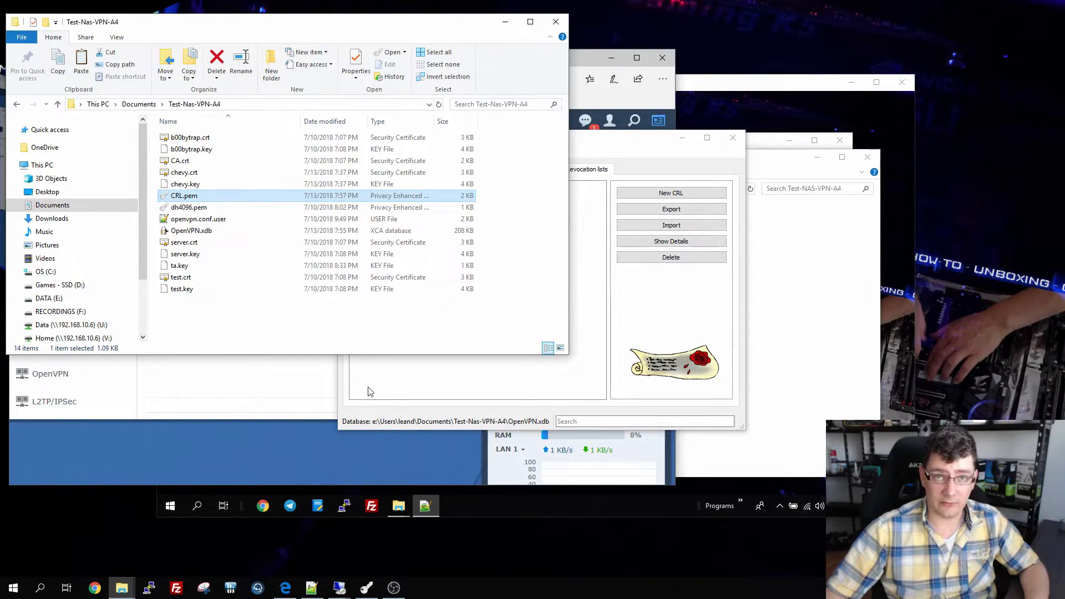
pyautogui.click(176, 587)
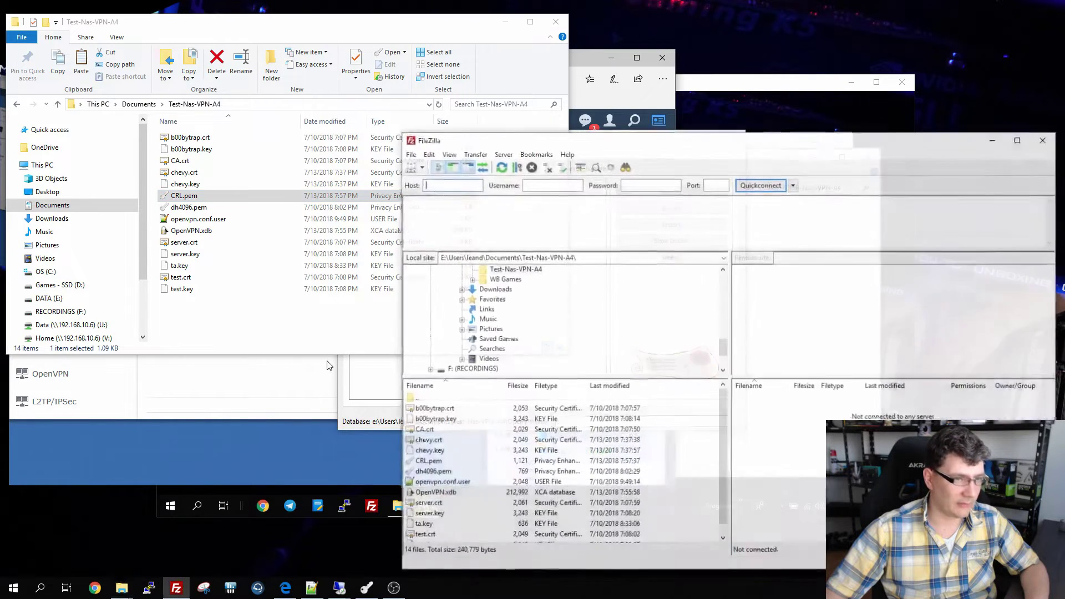
# Connect to the saved Test-NAS site, entering the server password.
pyautogui.click(422, 166)
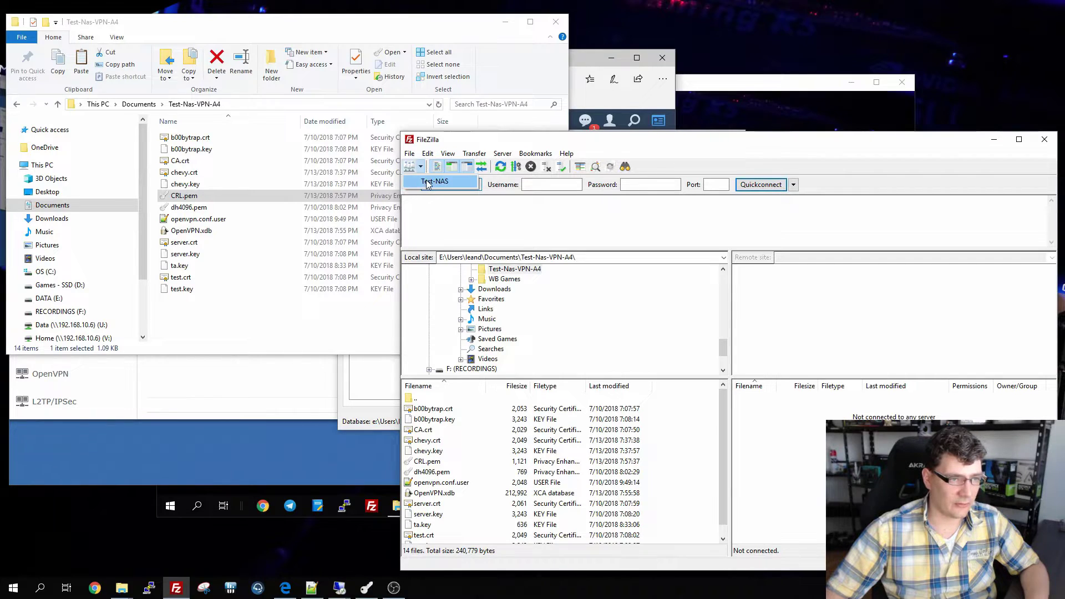
pyautogui.click(431, 183)
pyautogui.write('********')
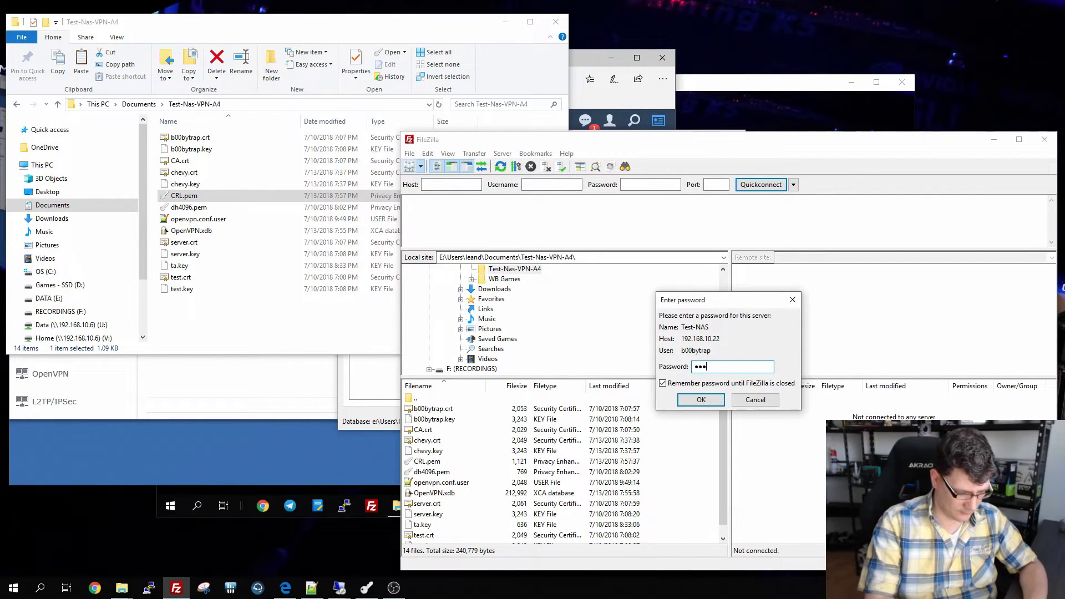
pyautogui.press('Return')
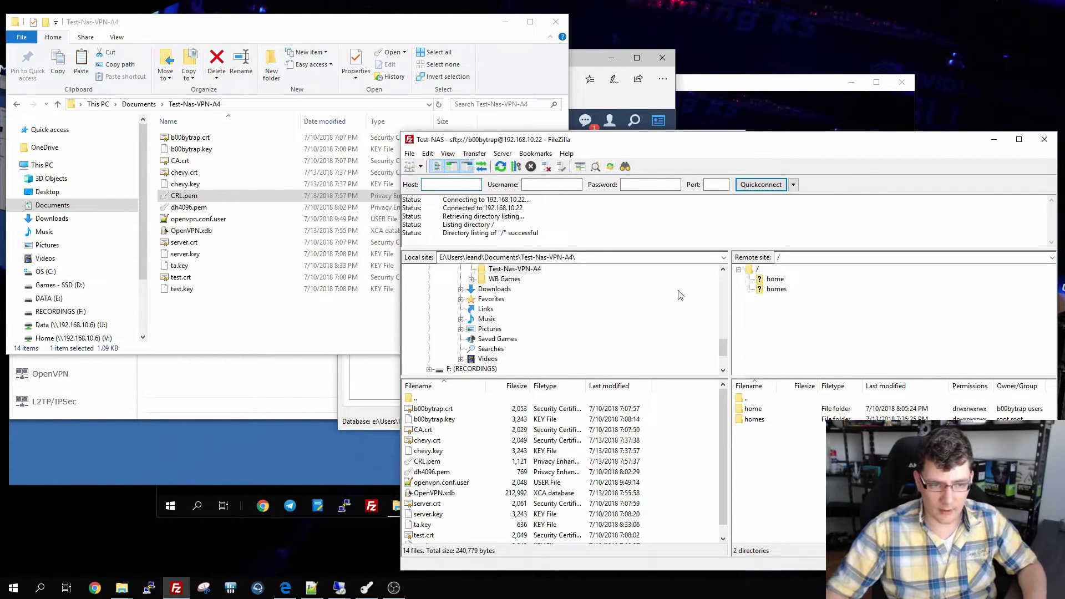
# Upload the local CRL.pem into the server's /home/vpnfiles folder.
pyautogui.doubleClick(753, 410)
pyautogui.doubleClick(752, 409)
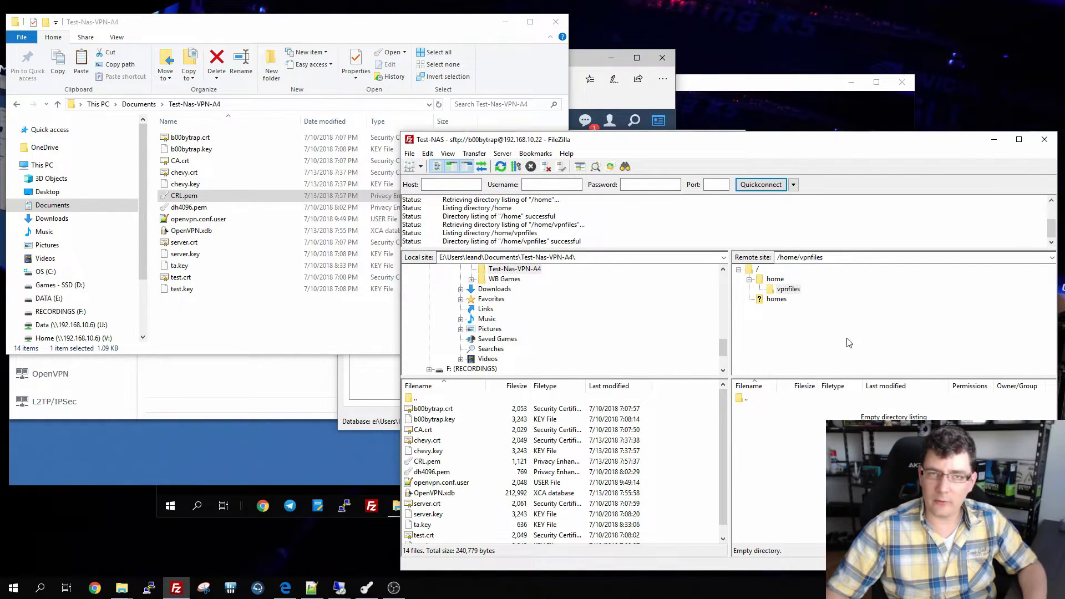
pyautogui.click(425, 462)
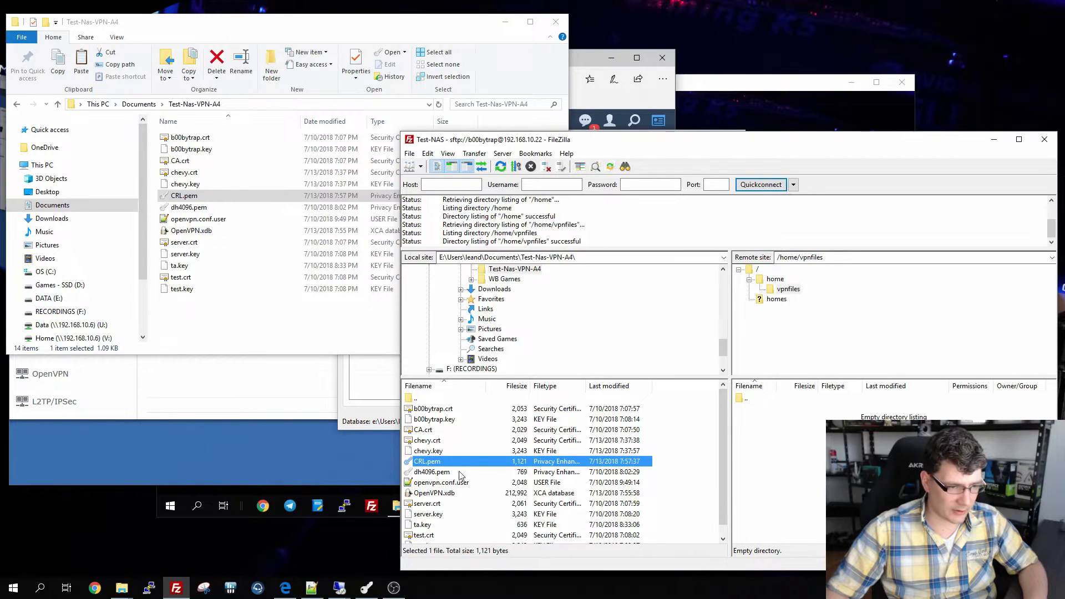
pyautogui.moveTo(427, 463); pyautogui.dragTo(754, 416)
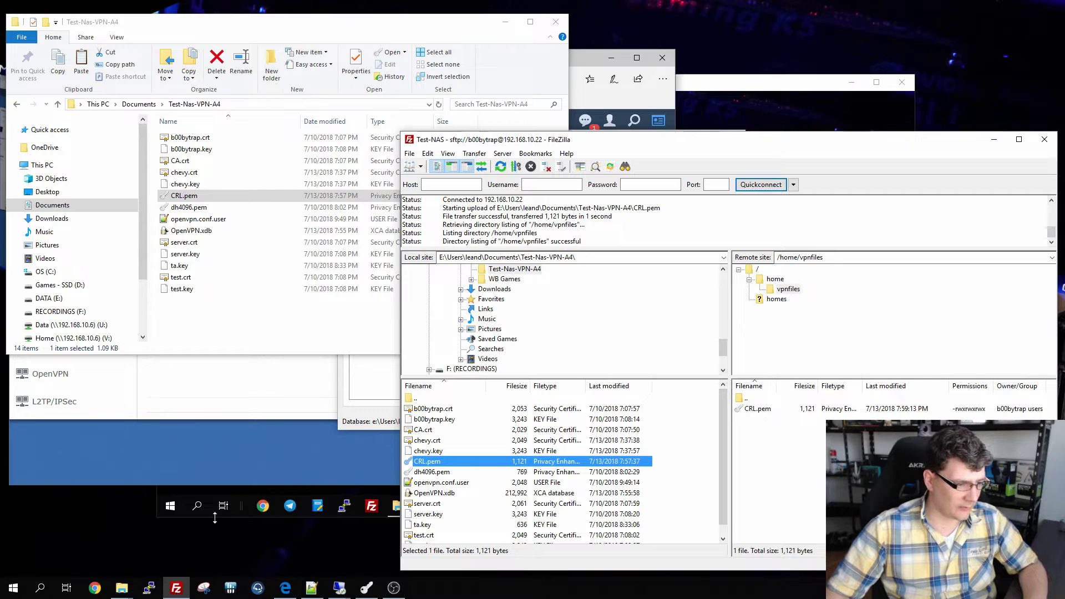
pyautogui.click(148, 588)
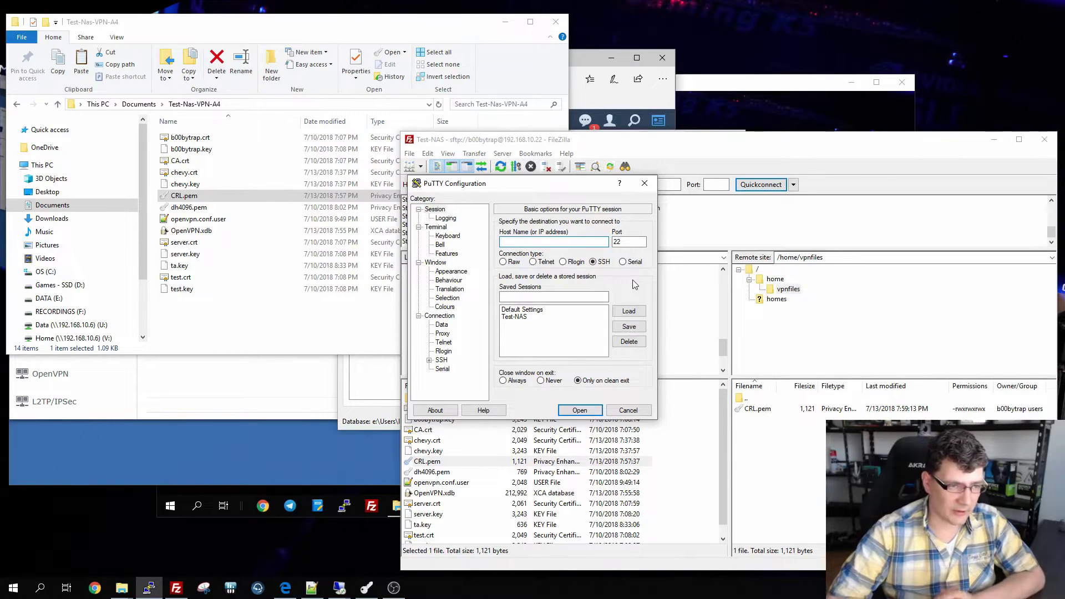
# Log in to Test-NAS over SSH and become root with sudo -i.
pyautogui.doubleClick(507, 316)
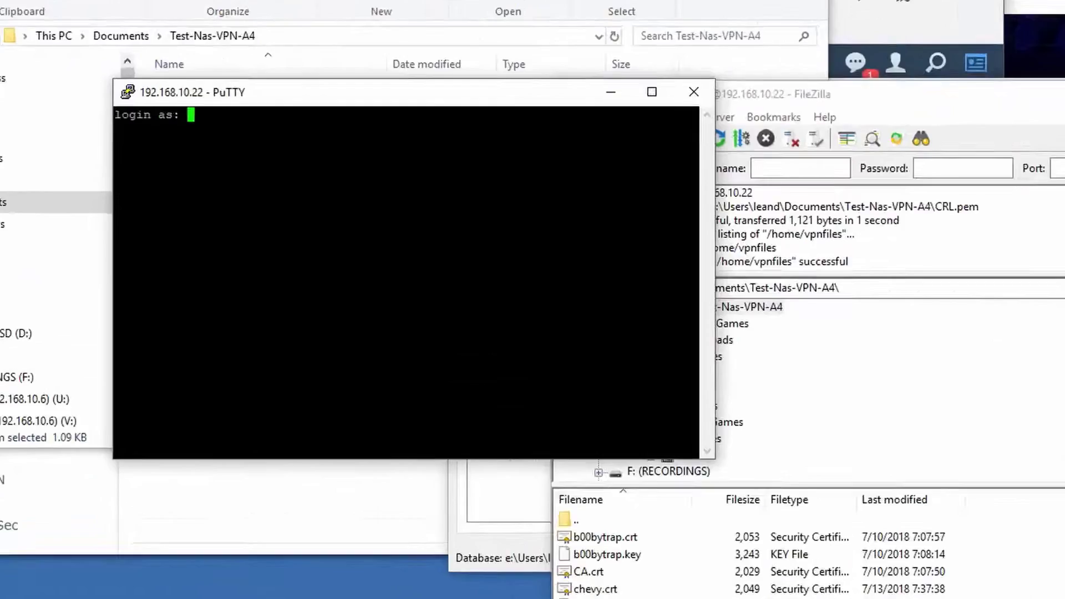
pyautogui.write('b')
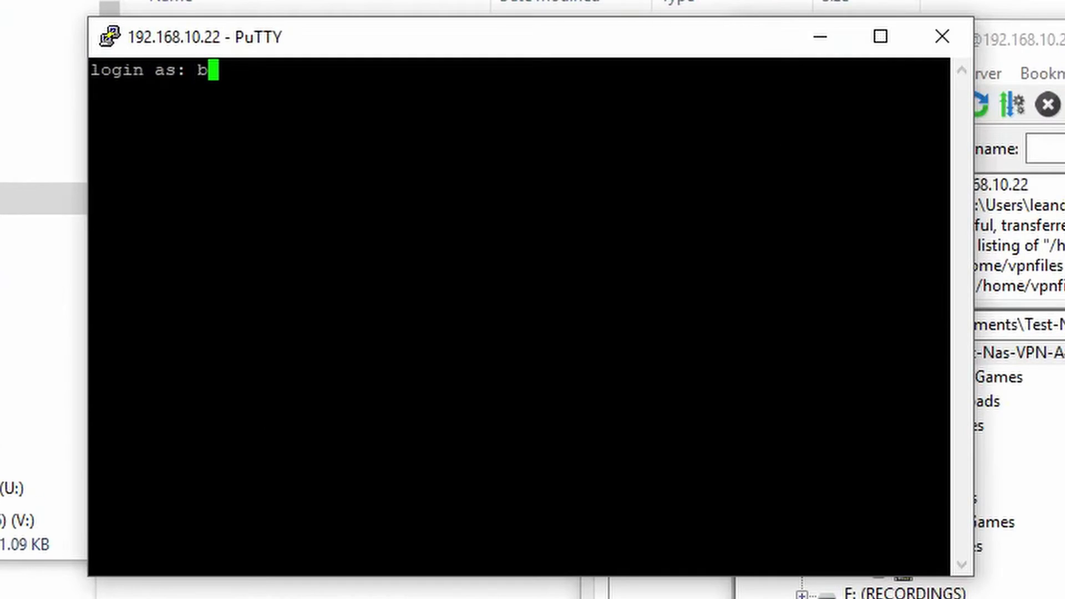
pyautogui.write('00bytrap')
pyautogui.press('Return')
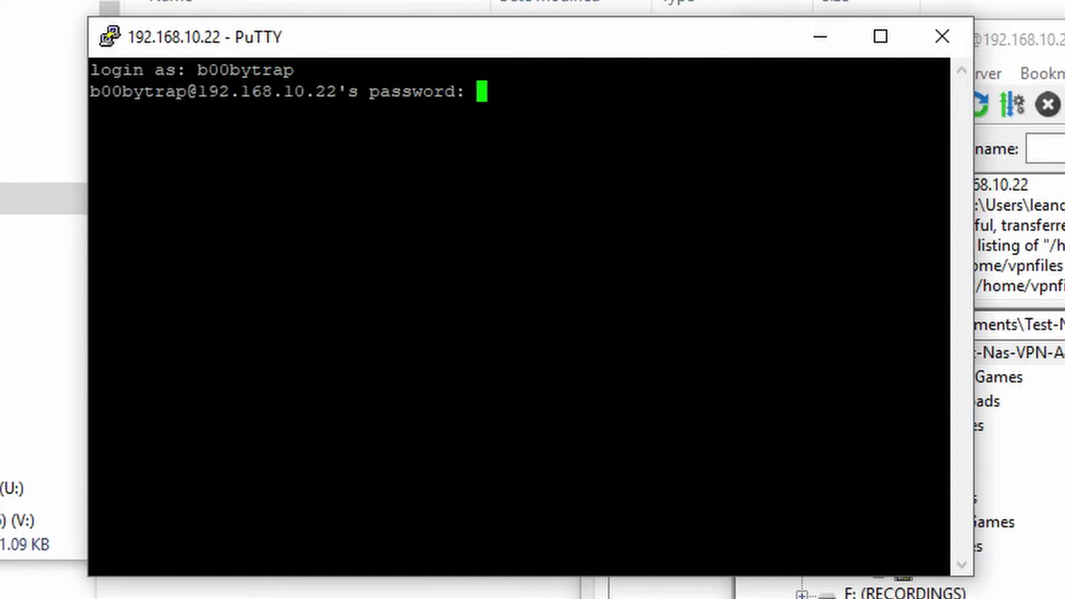
pyautogui.press('Return')
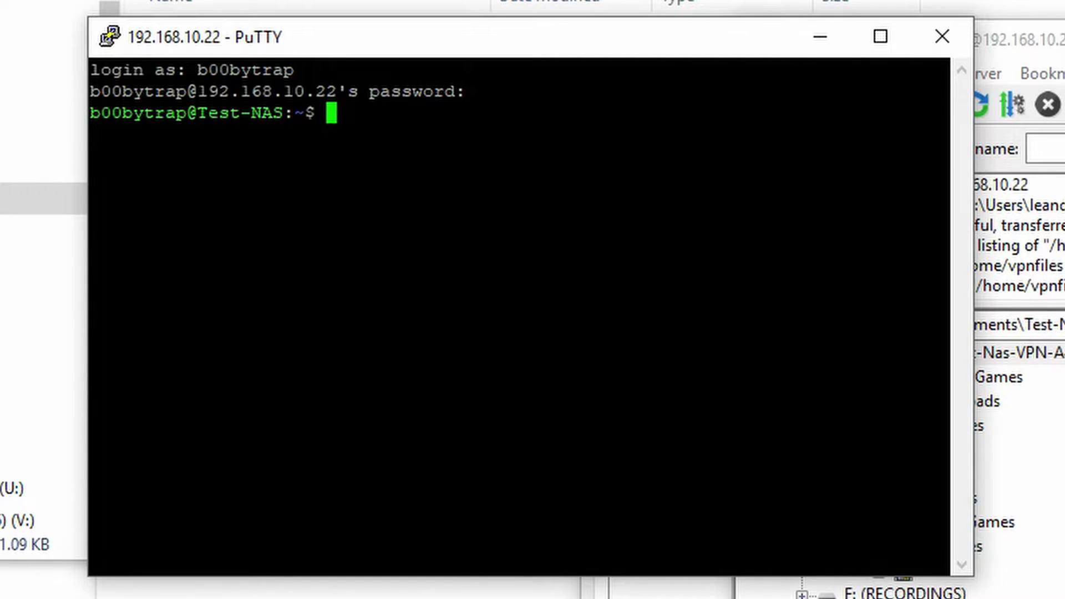
pyautogui.write('sudo')
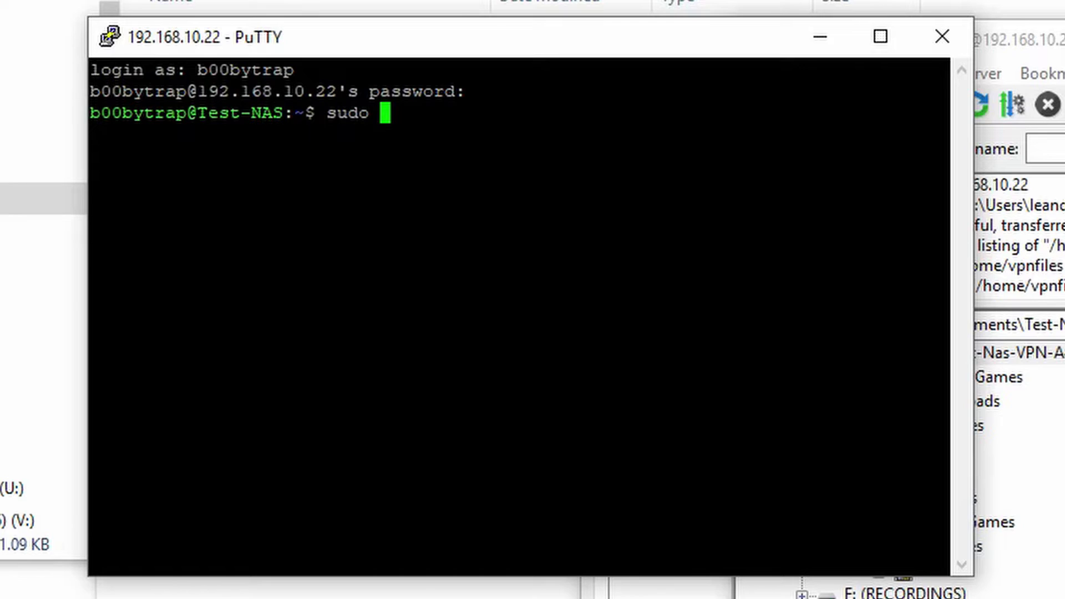
pyautogui.write(' -i')
pyautogui.press('Return')
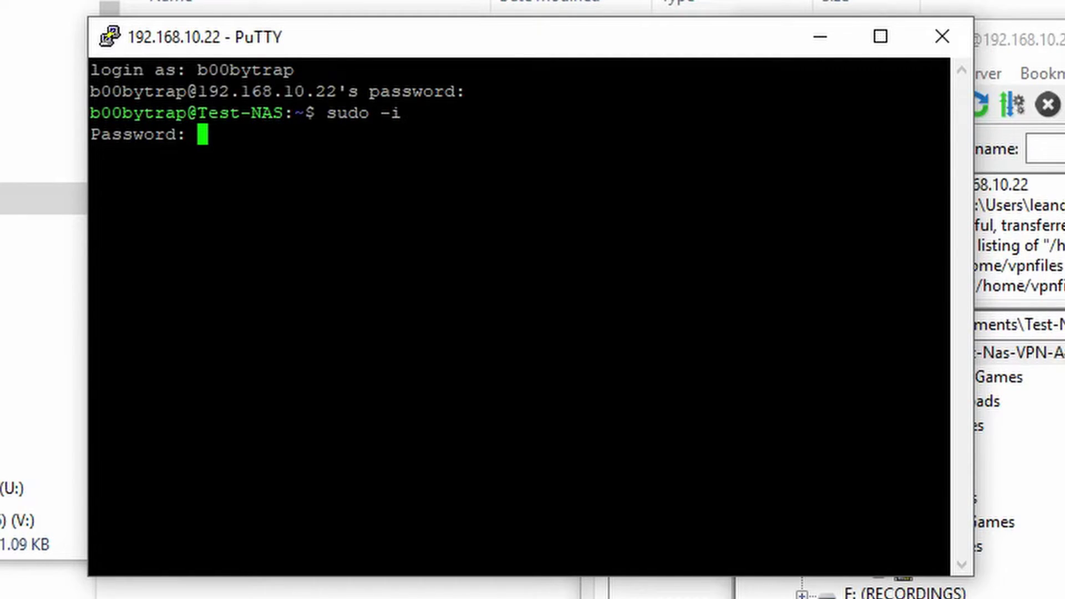
pyautogui.press('Return')
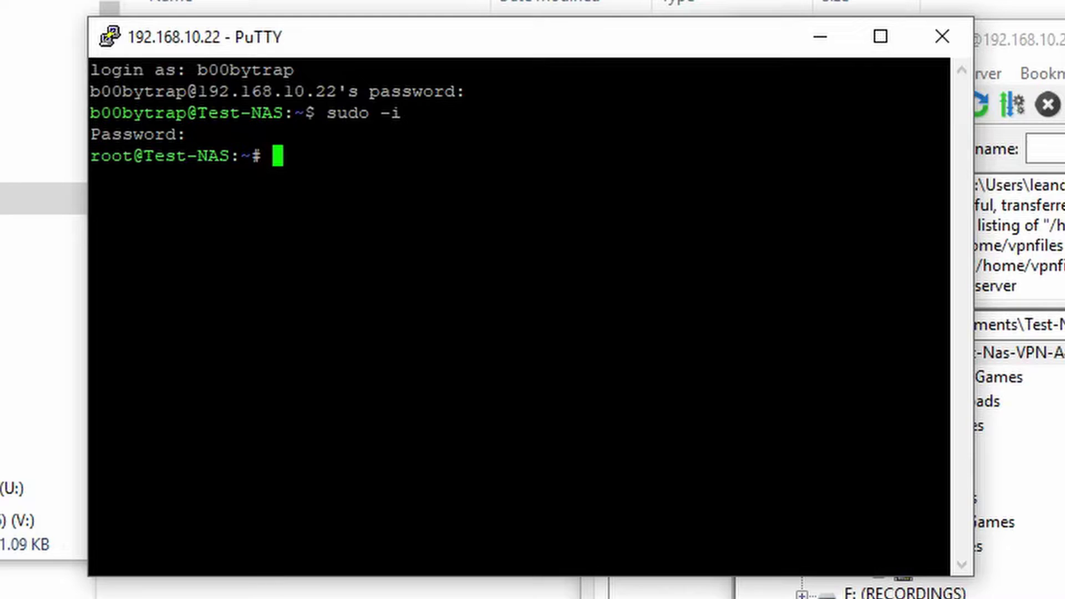
# Copy CRL.pem from the user's vpnfiles folder to /usr/syno/etc/packages/VPNCenter/openvpn/.
pyautogui.write('cp ')
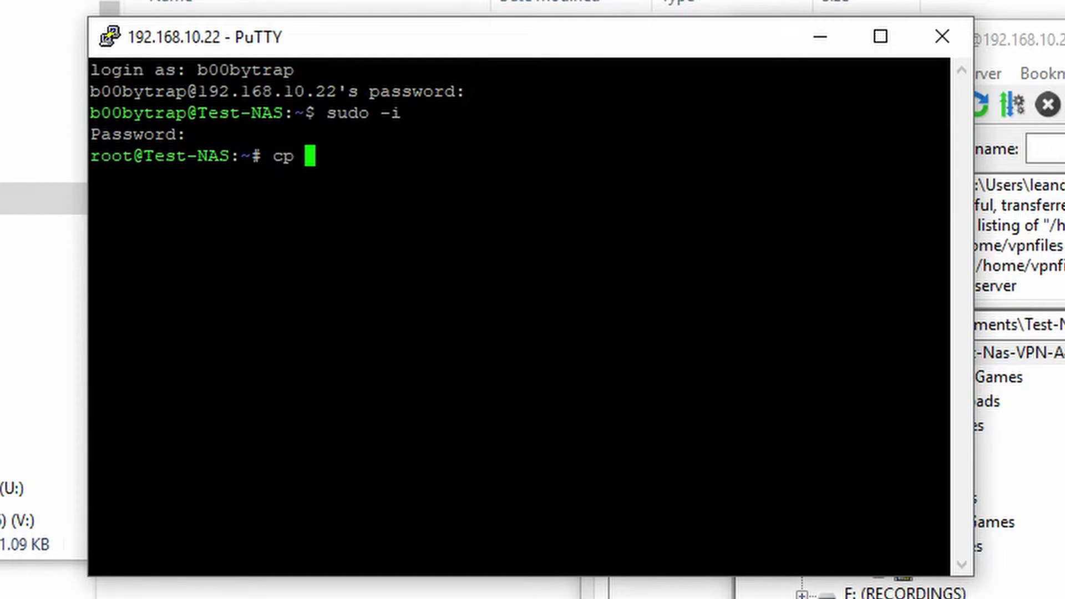
pyautogui.write('/volume1/')
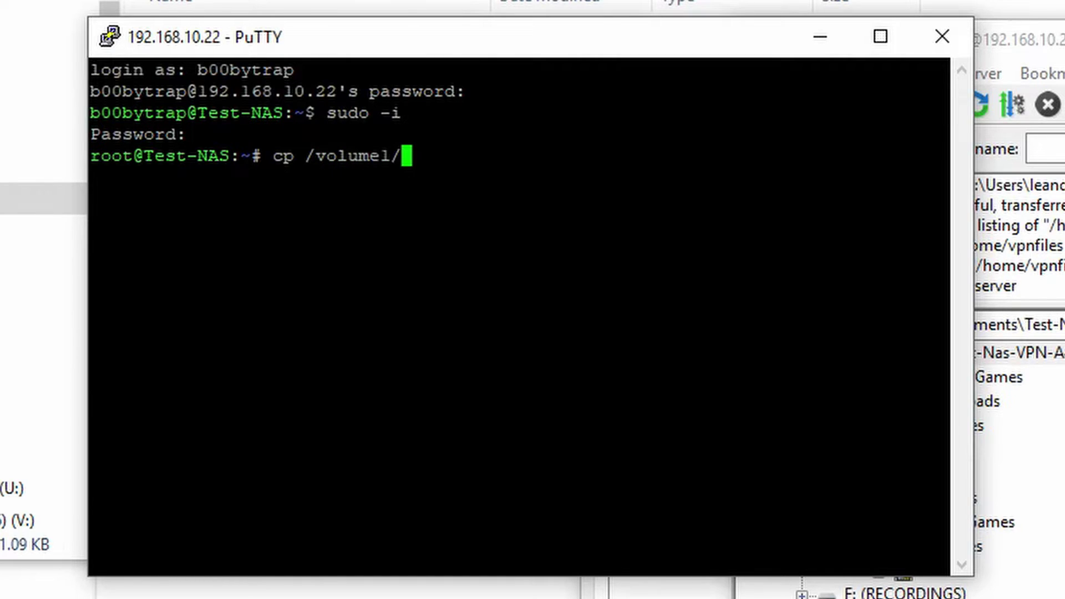
pyautogui.write('homes/b00bytrap/')
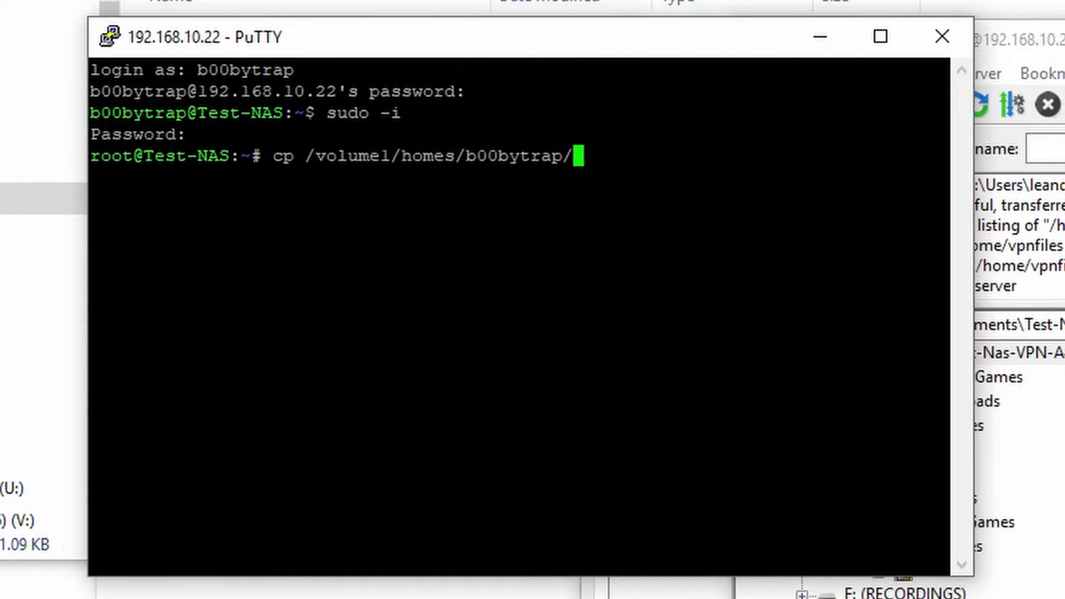
pyautogui.write('vpnfiles/')
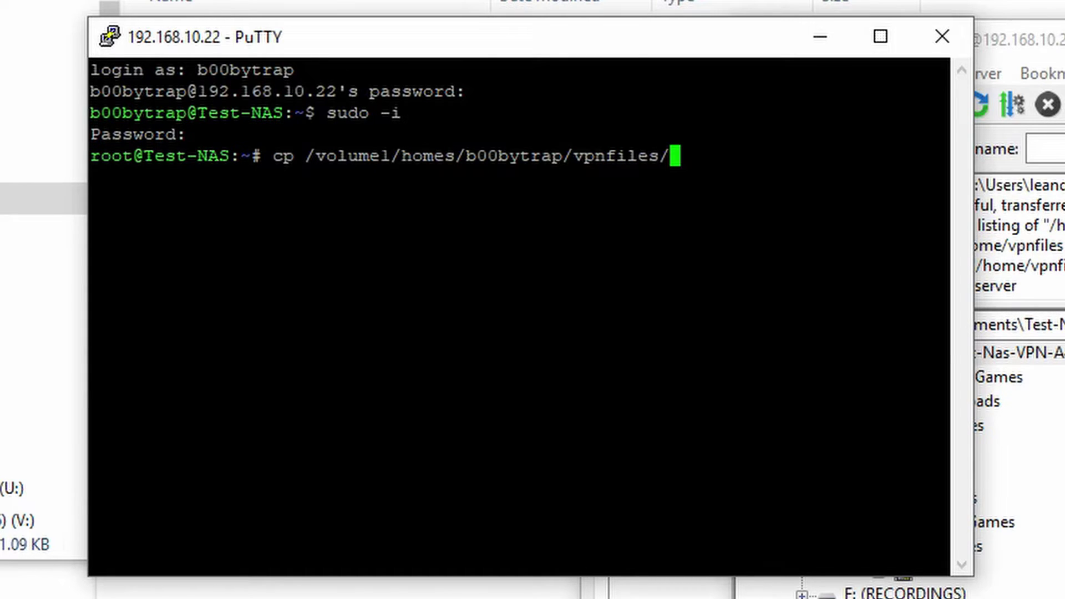
pyautogui.write('CRL')
pyautogui.press('Tab')
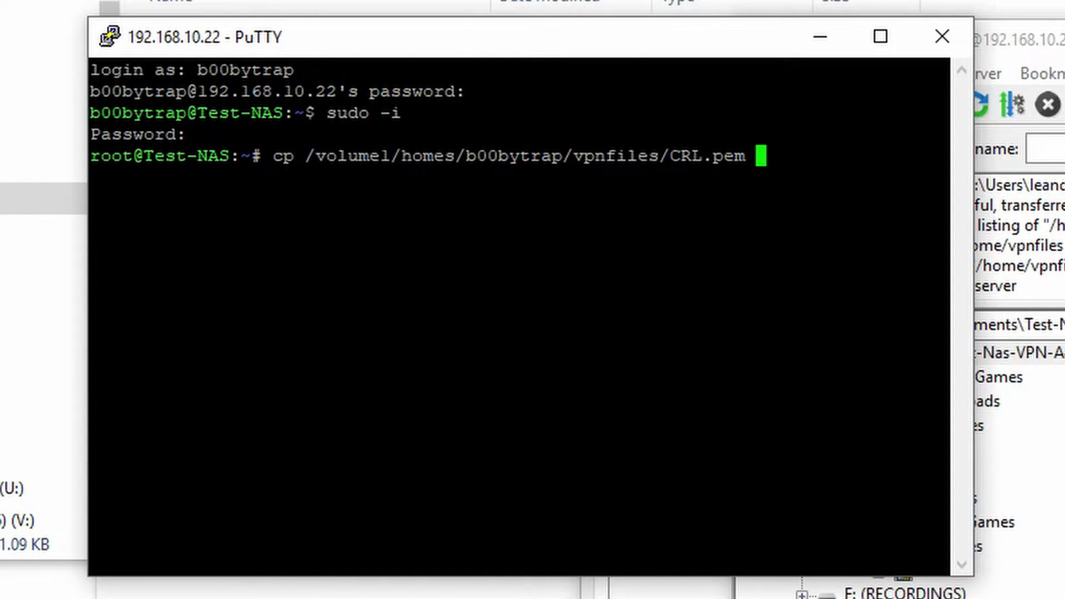
pyautogui.write('/usr/')
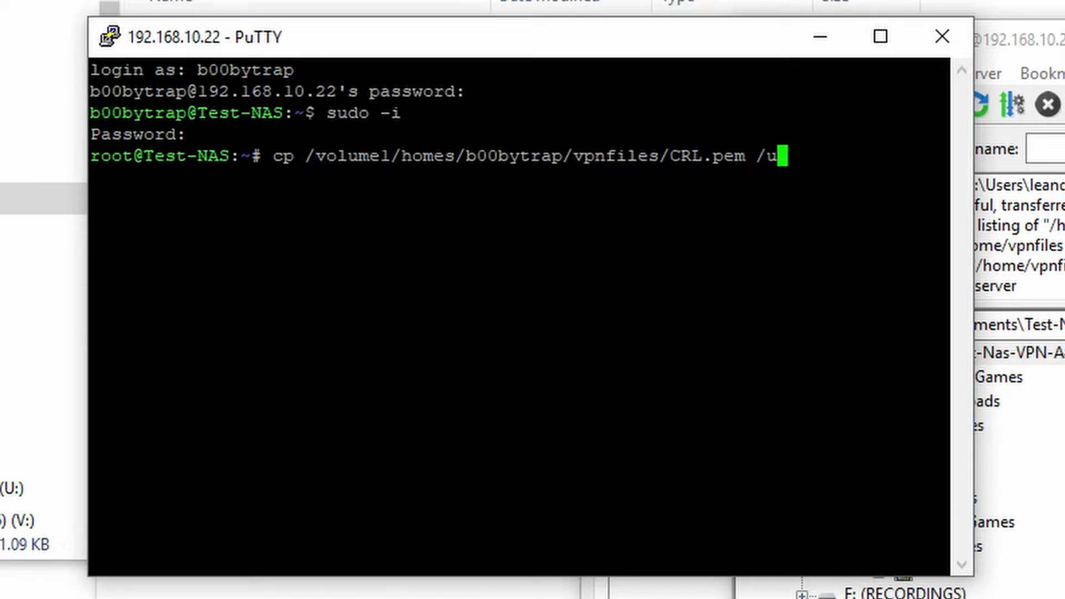
pyautogui.write('no/')
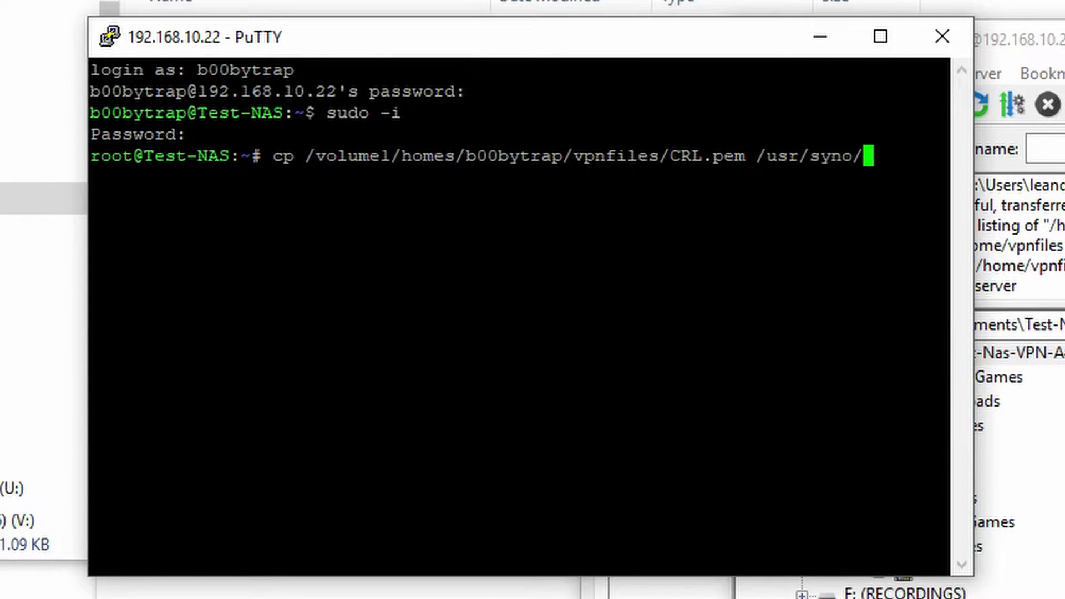
pyautogui.write('etc/pack')
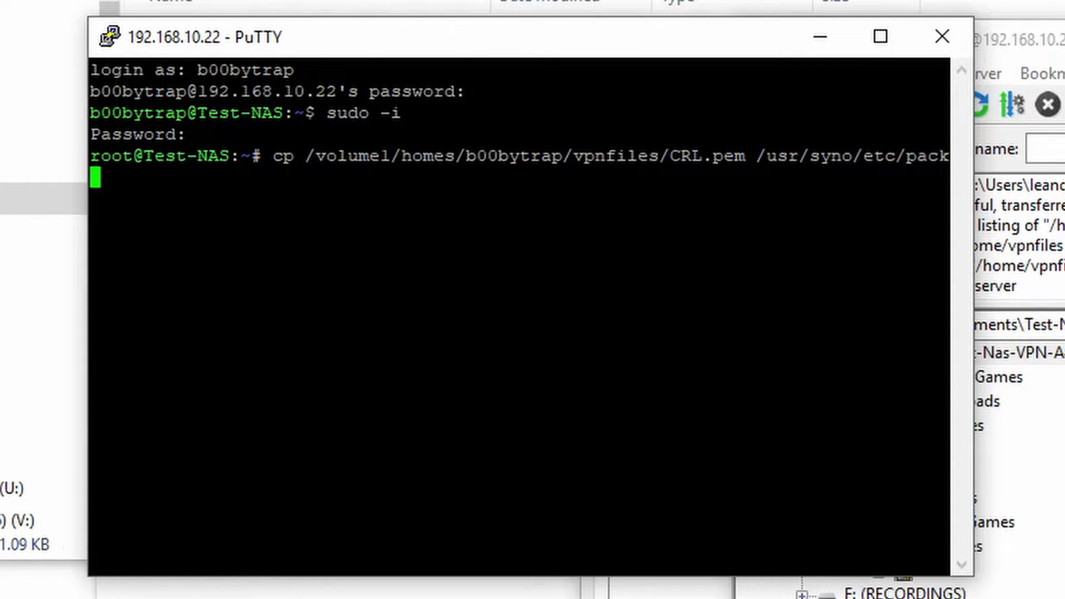
pyautogui.press('Tab')
pyautogui.write('VP')
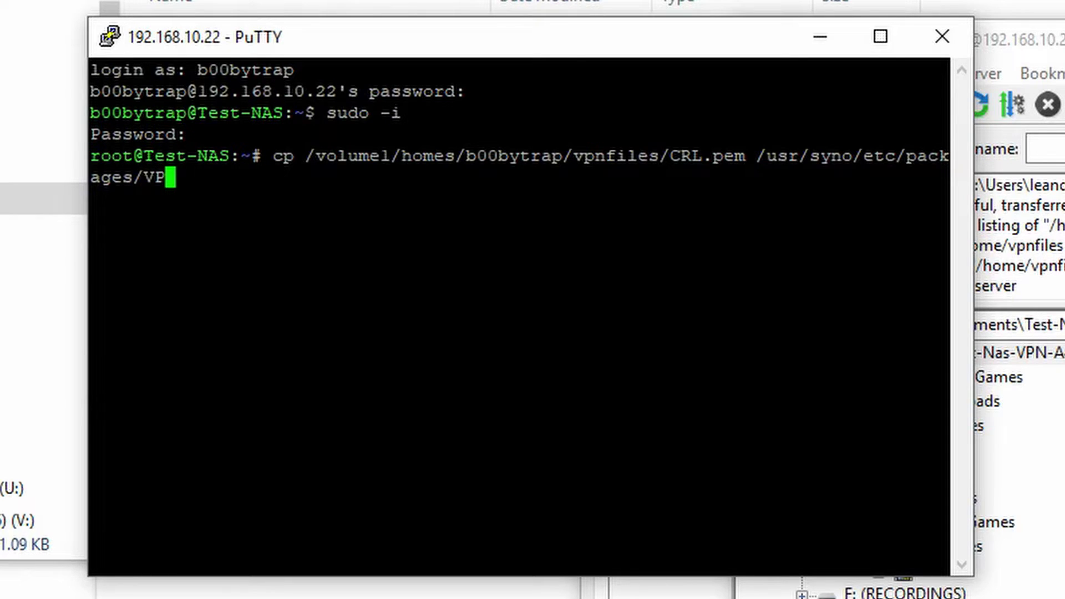
pyautogui.press('Tab')
pyautogui.write('open')
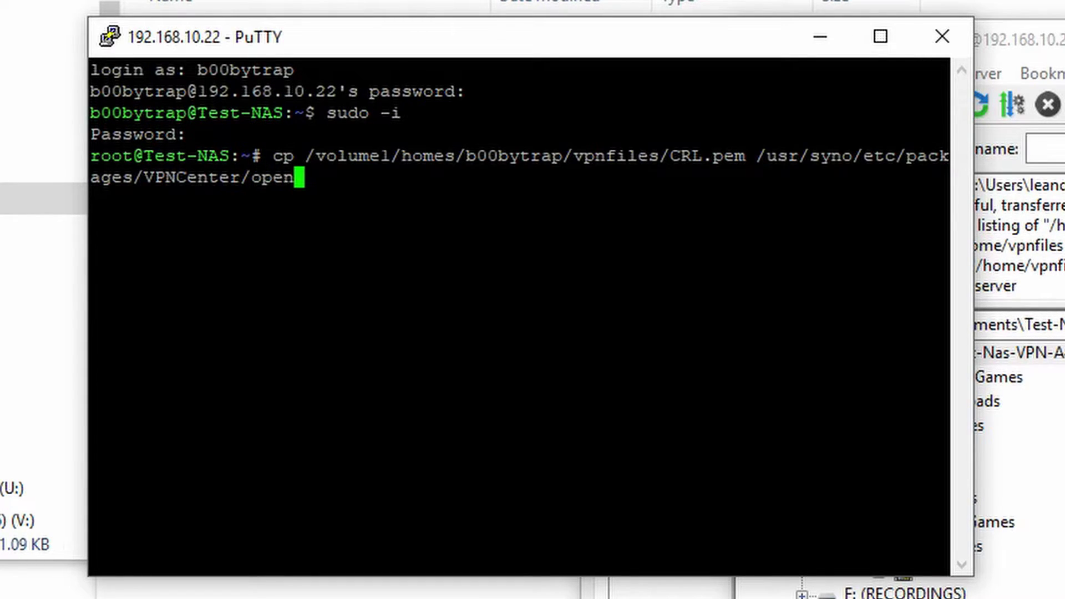
pyautogui.press('Tab')
pyautogui.press('Return')
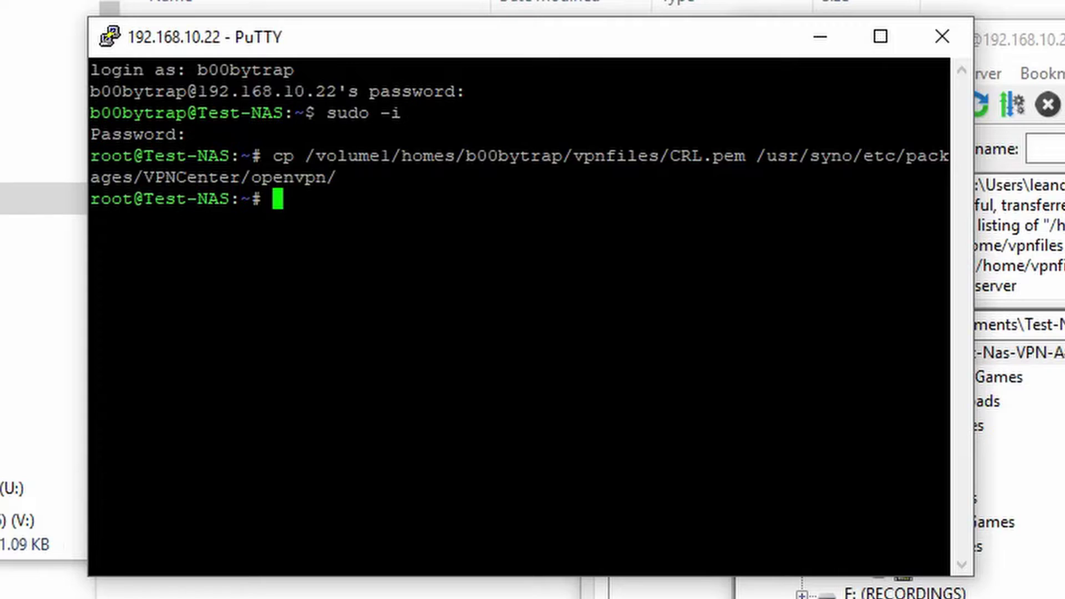
pyautogui.write('cd /usr/syu')
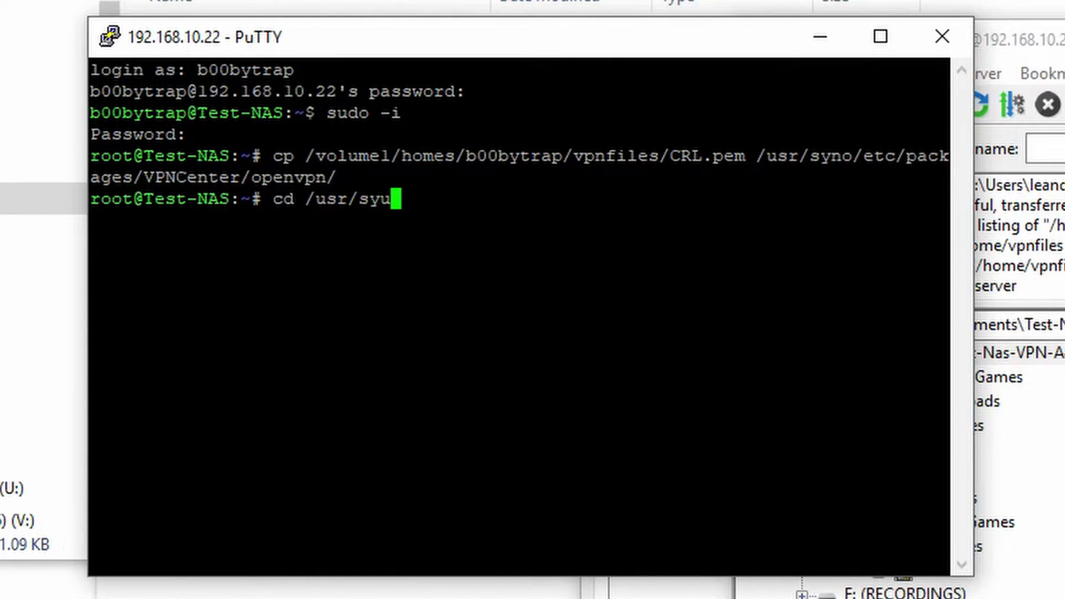
# Change to /usr/syno/etc/packages/VPNCenter/openvpn, list its files, and open openvpn.conf.user in vi.
pyautogui.press('BackSpace')
pyautogui.write('no/etc/packages/')
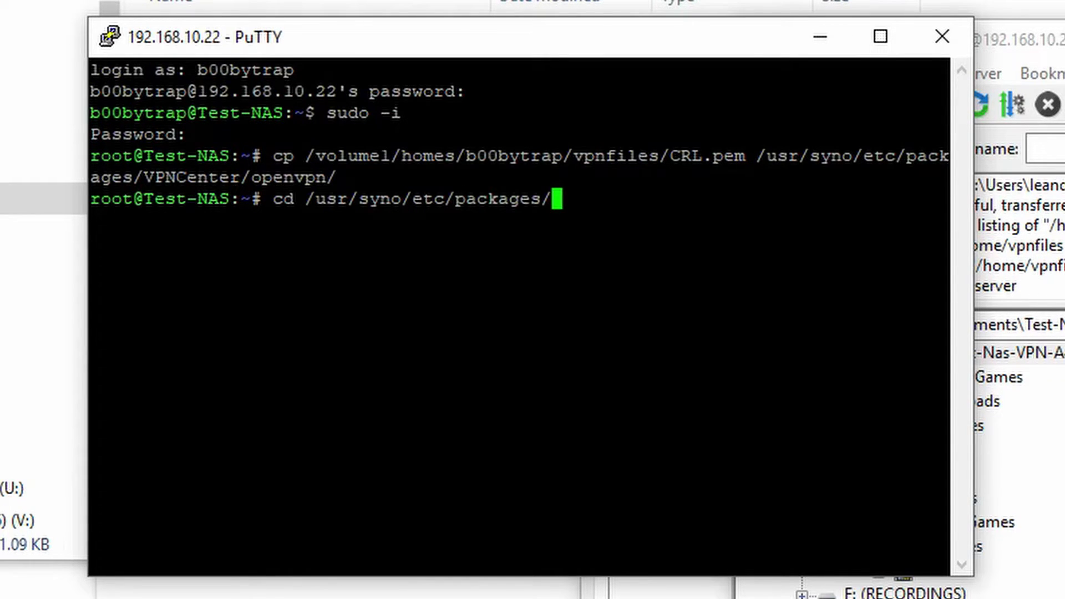
pyautogui.write('VPN')
pyautogui.press('Tab')
pyautogui.write('op')
pyautogui.press('Tab')
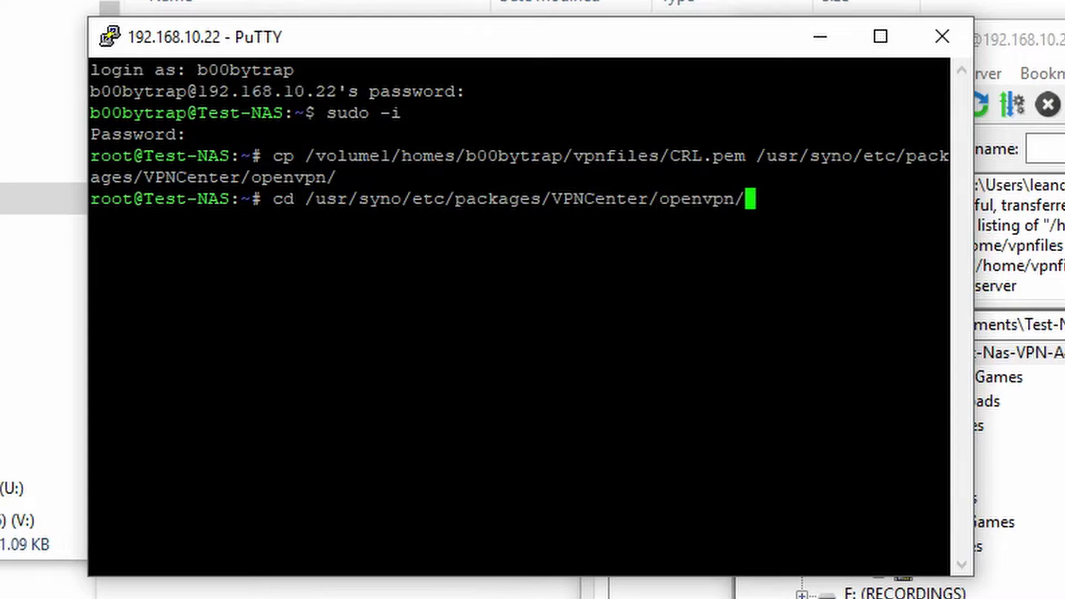
pyautogui.press('Return')
pyautogui.write('ls')
pyautogui.press('Return')
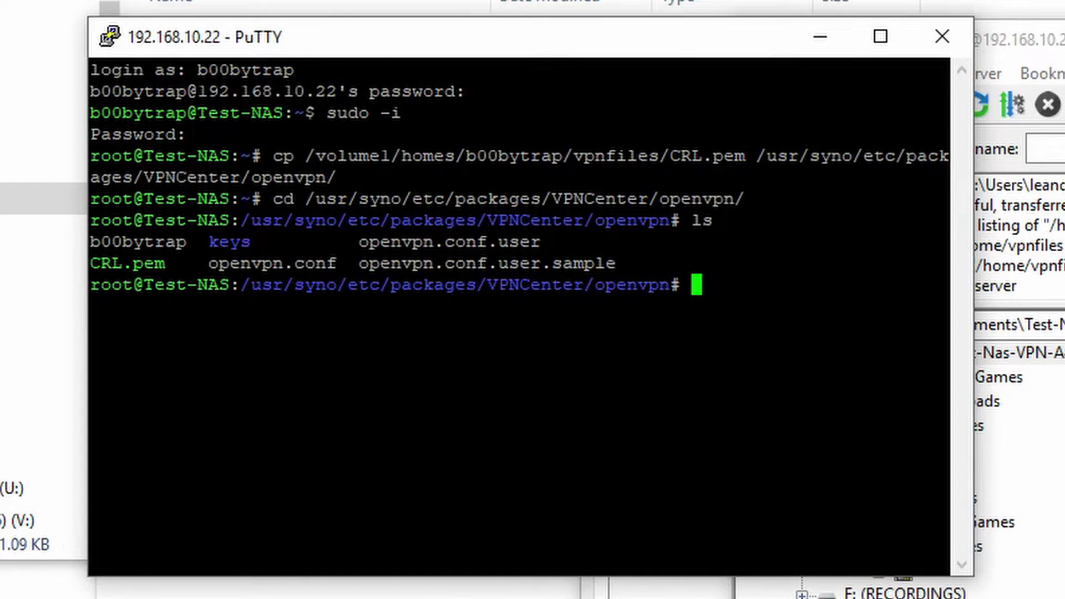
pyautogui.write('vi ope')
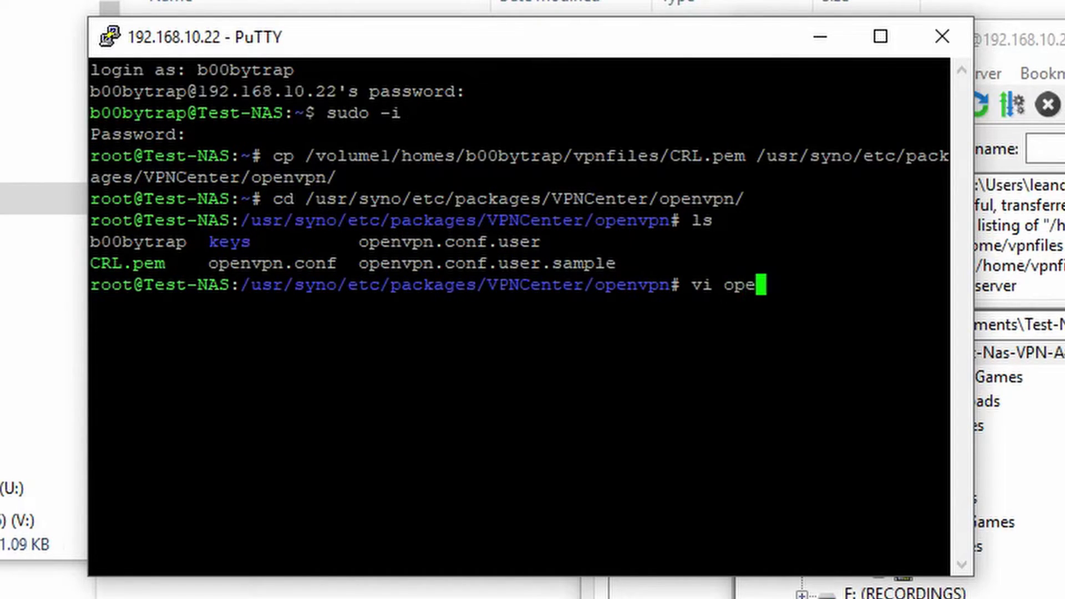
pyautogui.write('nvpn.conf.user')
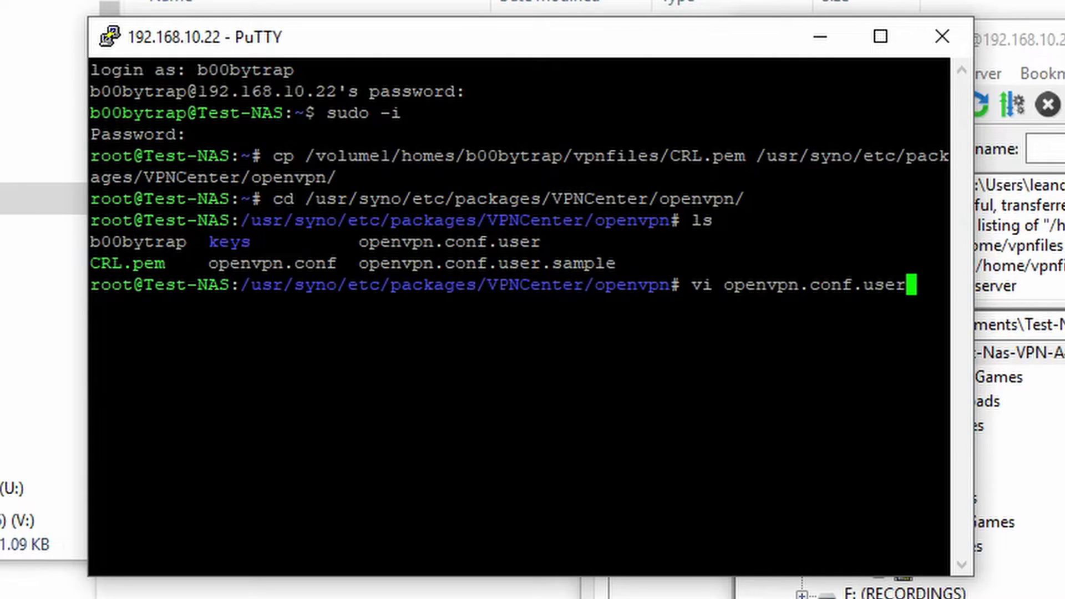
pyautogui.press('Return')
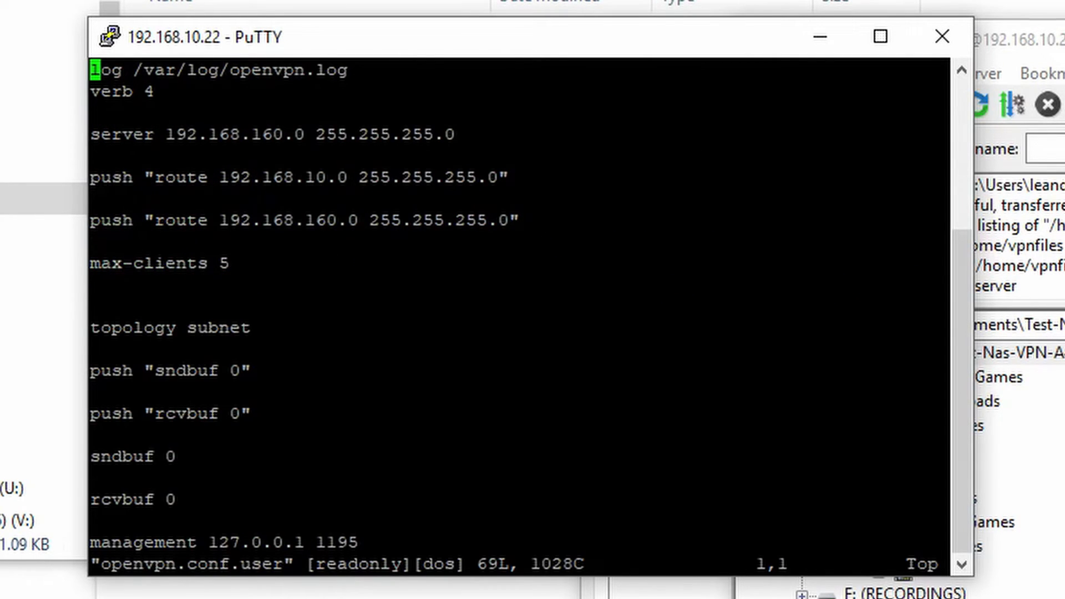
# Move to the commented #crl-verify CA.key line at the end of openvpn.conf.user.
pyautogui.press('Down')
pyautogui.press('Down')
pyautogui.press('Down')
pyautogui.press('Down')
pyautogui.press('Down')
pyautogui.press('Down')
pyautogui.press('Down')
pyautogui.press('Down')
pyautogui.press('Down')
pyautogui.press('Down')
pyautogui.press('Down')
pyautogui.press('Down')
pyautogui.press('Down')
pyautogui.press('Down')
pyautogui.press('Down')
pyautogui.press('Down')
pyautogui.press('Down')
pyautogui.press('Down')
pyautogui.press('Down')
pyautogui.press('Down')
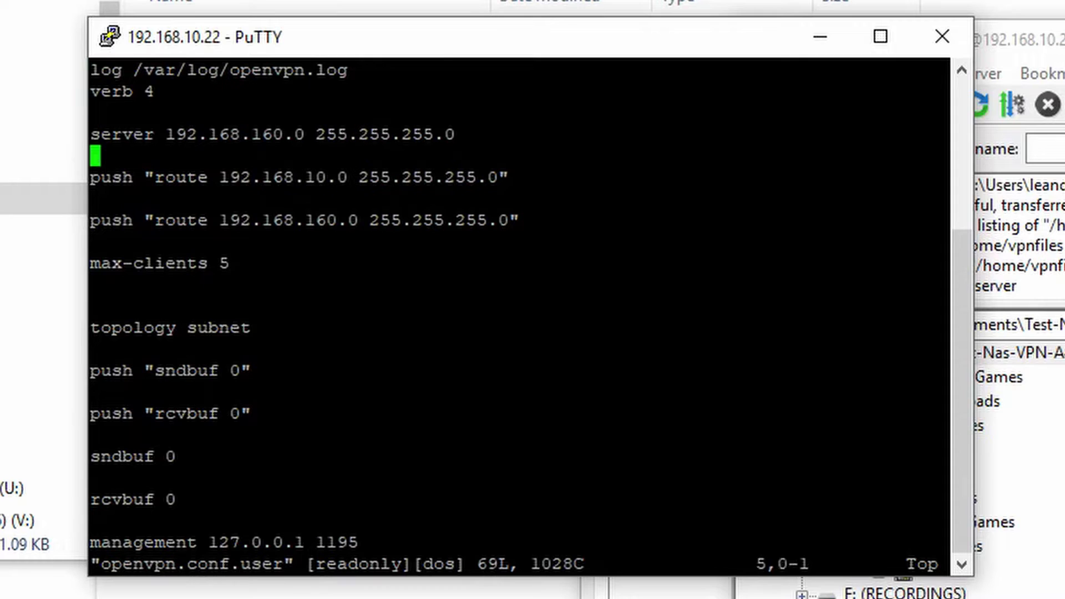
pyautogui.press('Down')
pyautogui.press('Down')
pyautogui.press('Down')
pyautogui.press('Down')
pyautogui.press('Down')
pyautogui.press('Down')
pyautogui.press('Down')
pyautogui.press('Down')
pyautogui.press('Down')
pyautogui.press('Down')
pyautogui.press('Down')
pyautogui.press('Down')
pyautogui.press('Down')
pyautogui.press('Down')
pyautogui.press('Down')
pyautogui.press('Down')
pyautogui.press('Down')
pyautogui.press('Down')
pyautogui.press('Down')
pyautogui.press('Down')
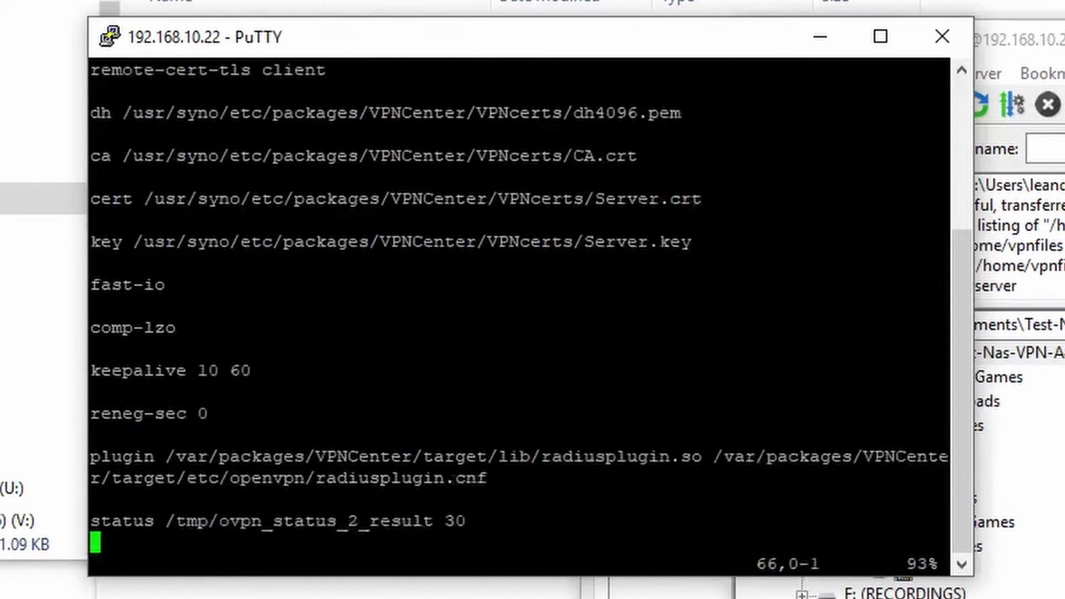
pyautogui.press('Up')
pyautogui.press('Down')
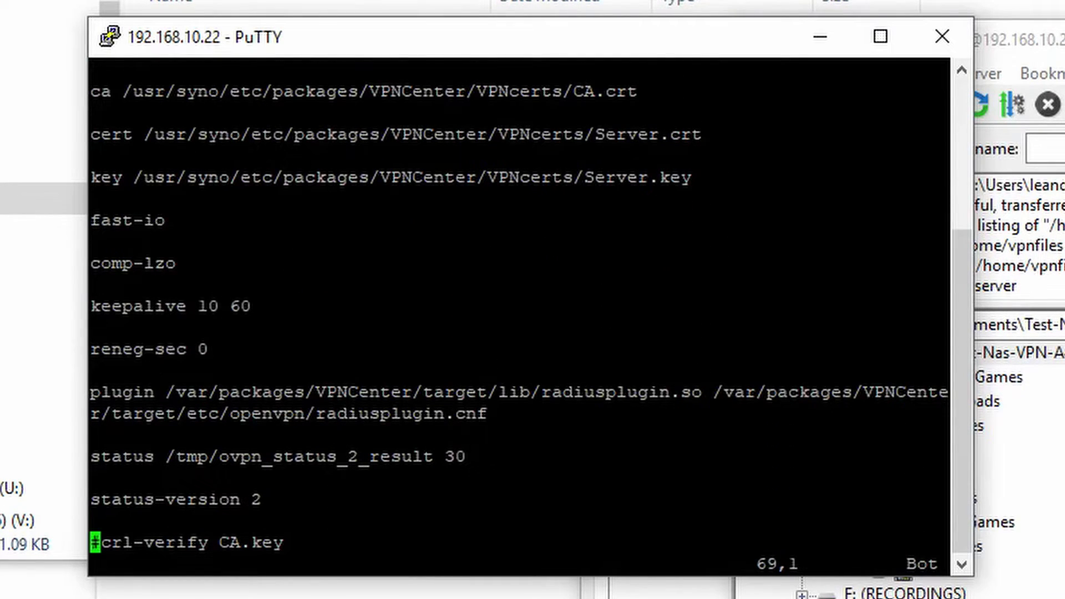
pyautogui.press('Right')
pyautogui.press('Right')
pyautogui.press('Right')
pyautogui.press('Right')
pyautogui.press('Left')
pyautogui.press('Left')
pyautogui.press('Left')
pyautogui.press('Right')
pyautogui.press('Right')
pyautogui.press('Right')
pyautogui.press('Right')
pyautogui.press('Right')
pyautogui.press('Right')
pyautogui.press('Right')
pyautogui.press('Right')
pyautogui.press('Right')
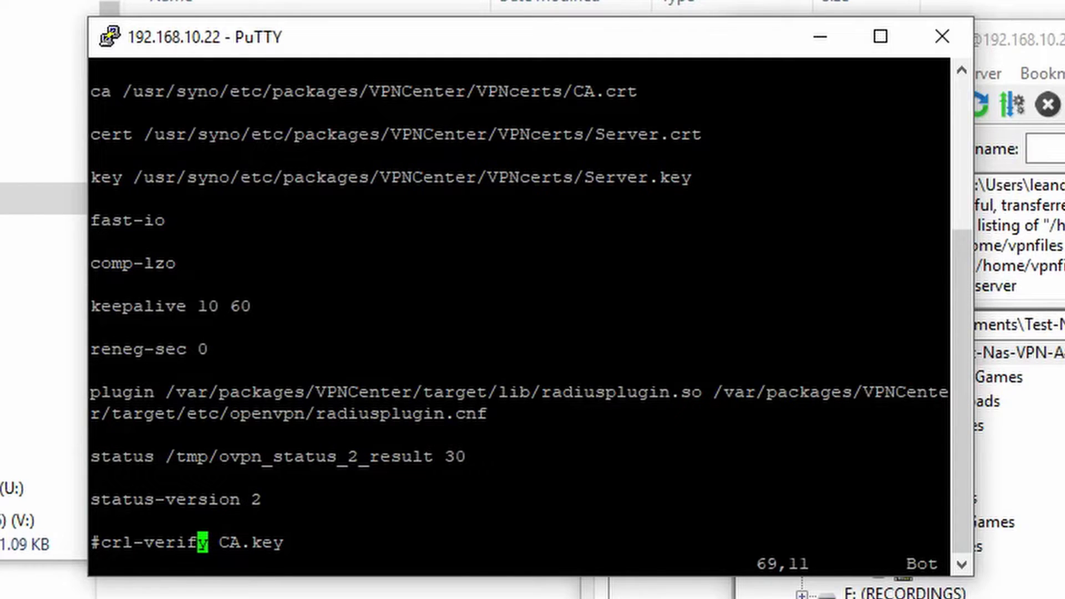
pyautogui.press('Right')
pyautogui.press('Right')
pyautogui.press('Right')
pyautogui.press('Left')
pyautogui.press('Left')
pyautogui.press('Left')
pyautogui.press('Left')
pyautogui.press('Left')
pyautogui.press('Left')
pyautogui.press('Left')
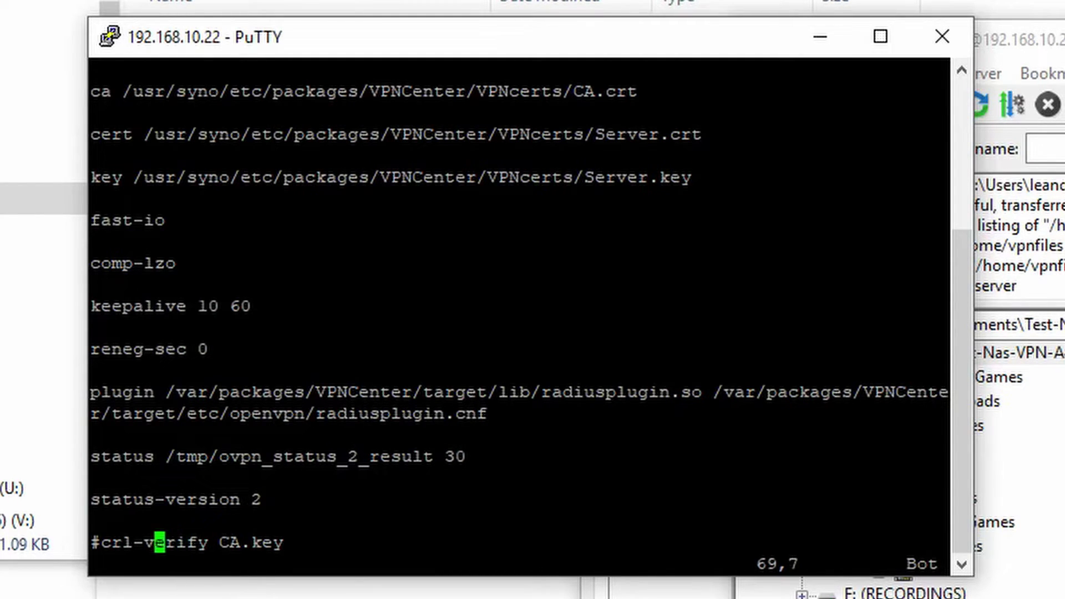
pyautogui.press('Left')
pyautogui.press('Left')
pyautogui.press('Left')
pyautogui.press('Left')
pyautogui.press('Left')
pyautogui.press('Left')
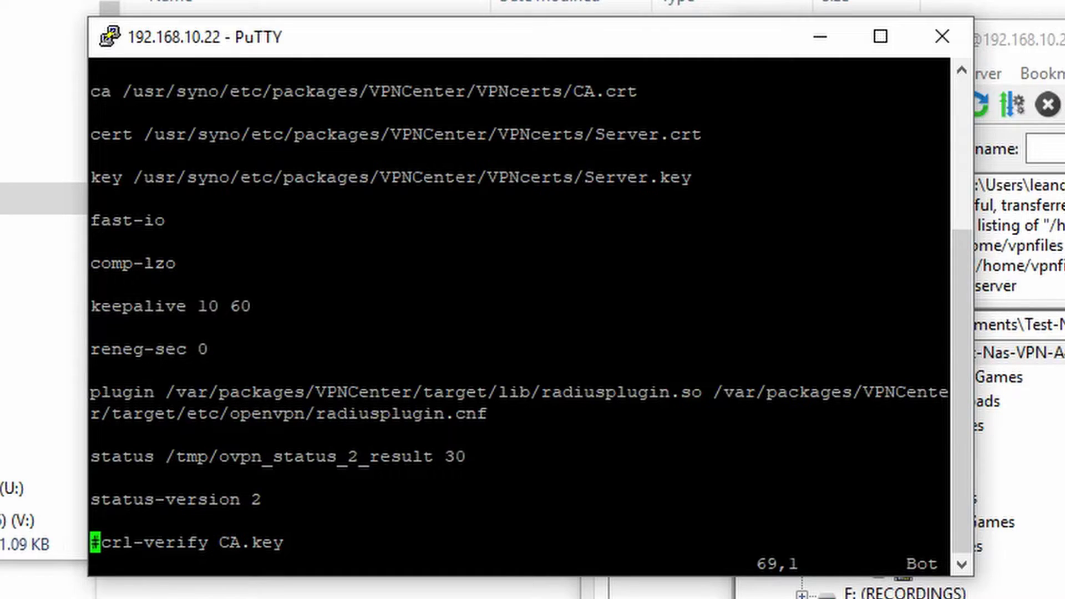
# Exit vi without saving using :q!
pyautogui.press('i')
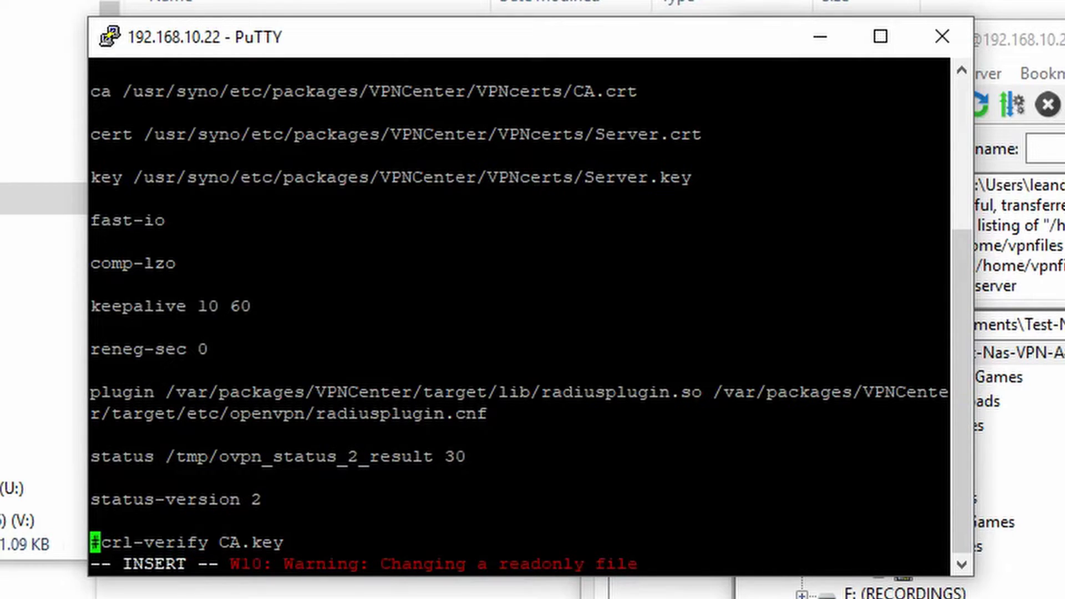
pyautogui.press('Escape')
pyautogui.write(':')
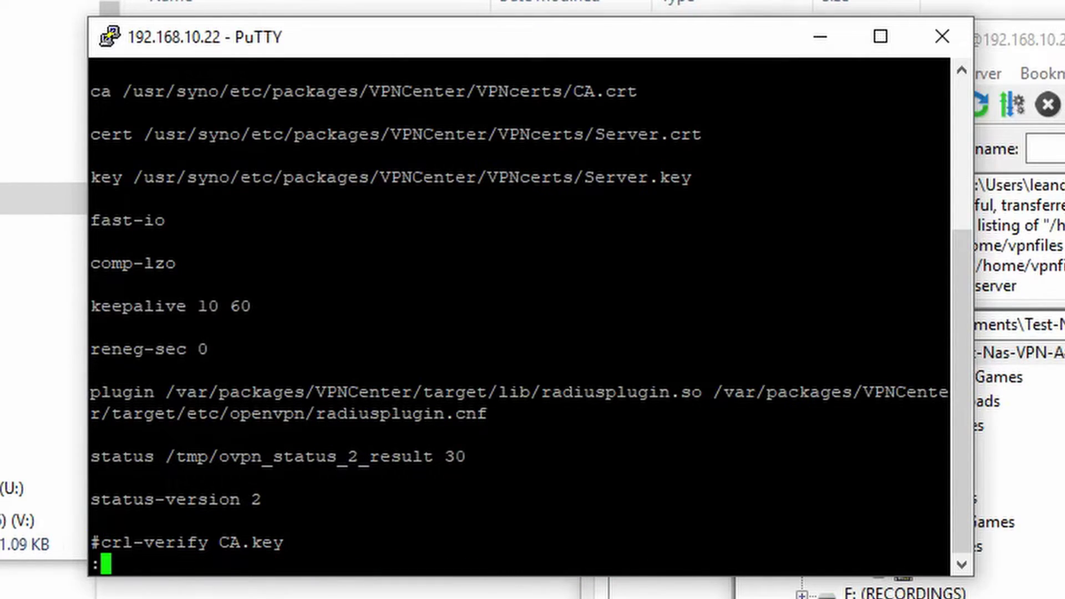
pyautogui.write('q!')
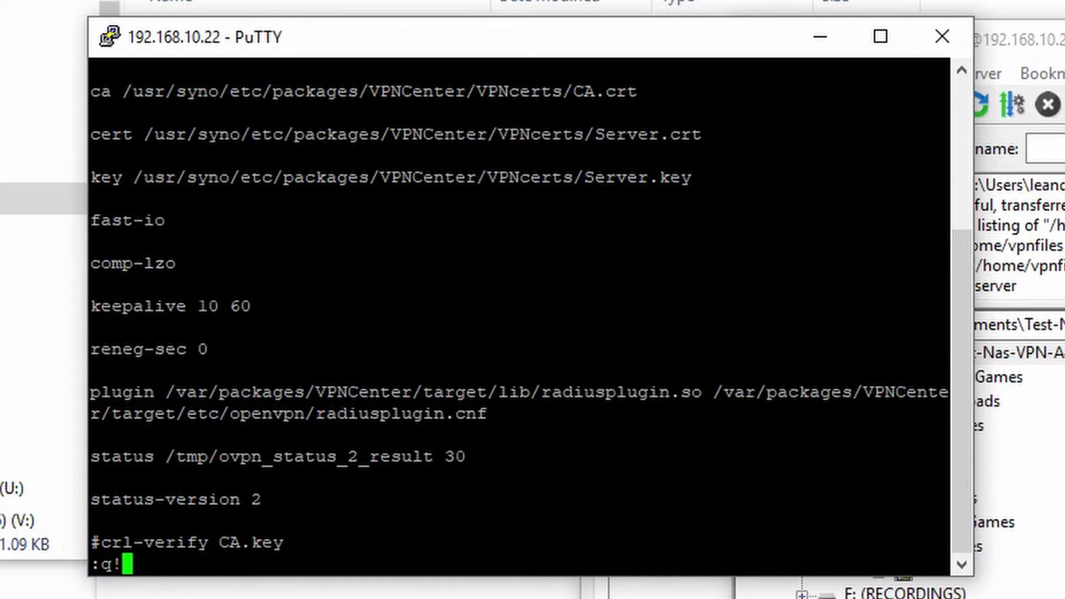
pyautogui.press('Return')
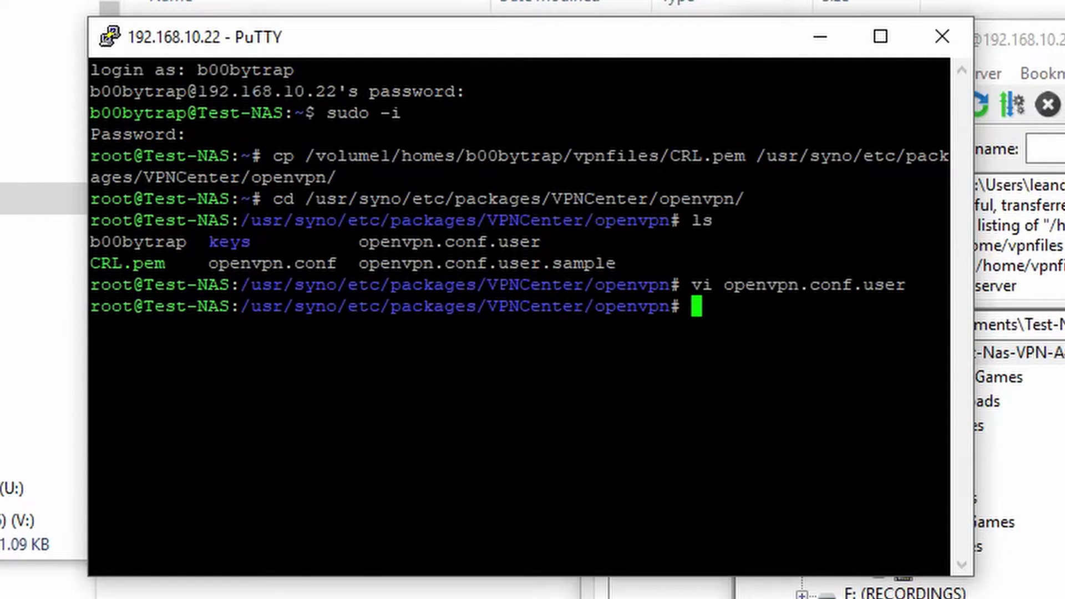
# Run chmod 0777 on openvpn.conf.user, then reopen it with vi.
pyautogui.write('chmod ')
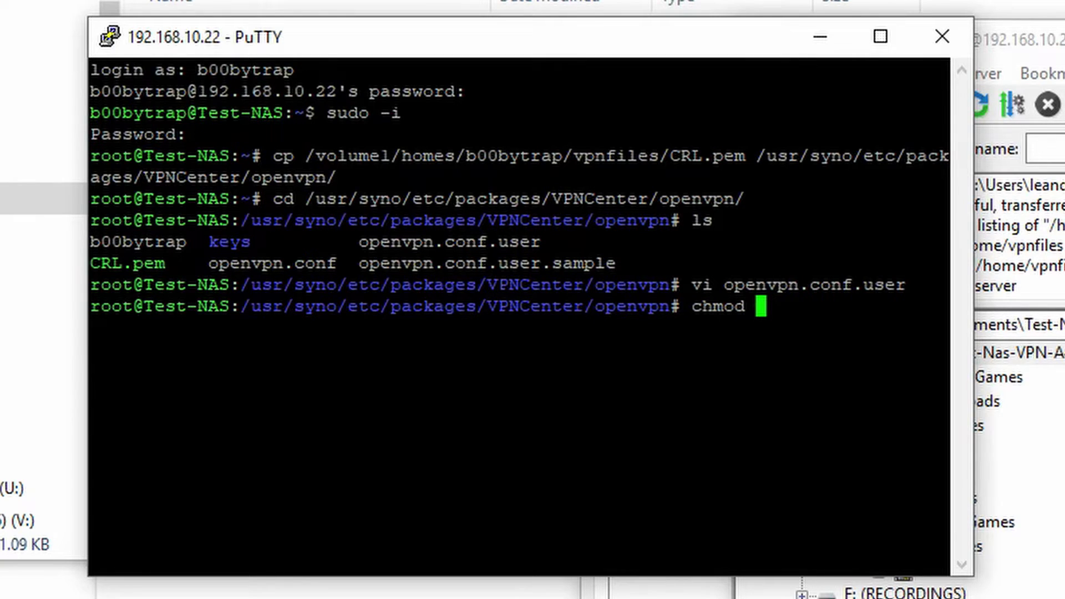
pyautogui.write('0777')
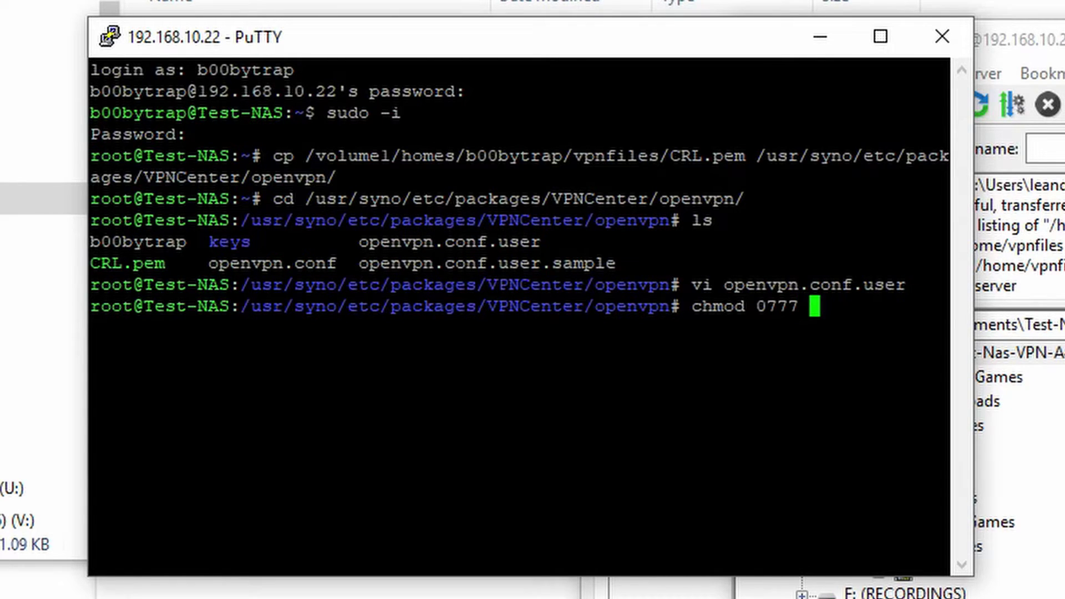
pyautogui.write(' openvpn.conf')
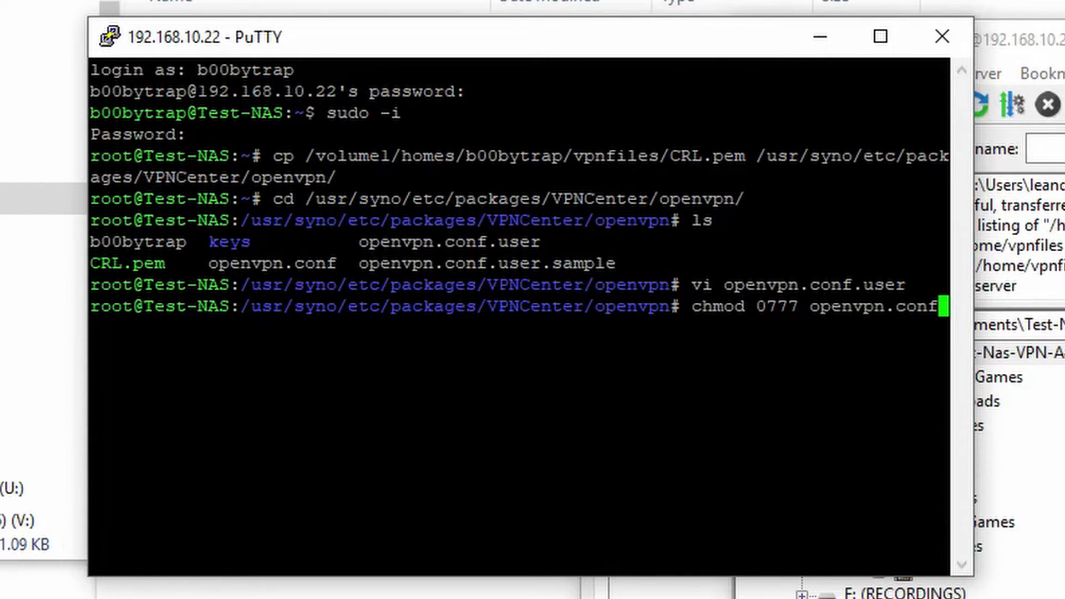
pyautogui.write('.user')
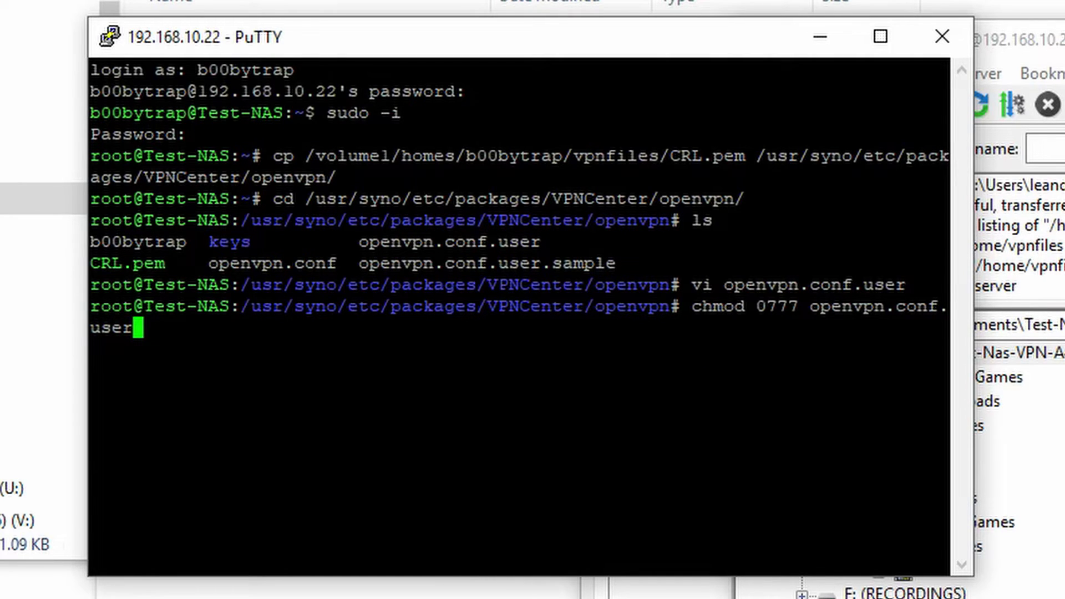
pyautogui.press('Return')
pyautogui.write('vi ')
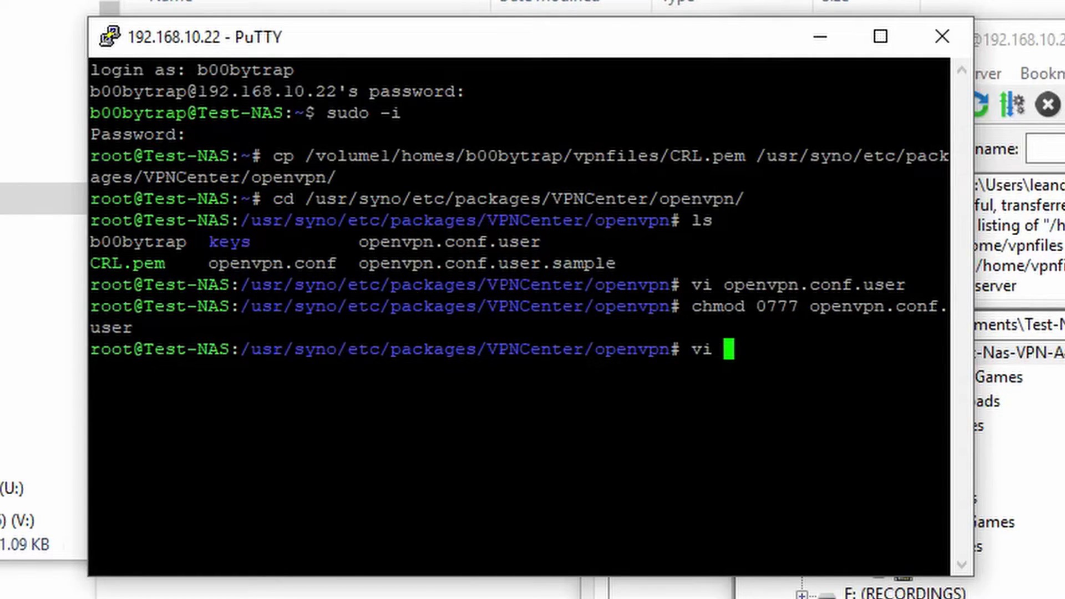
pyautogui.write('openvpn.conf.user')
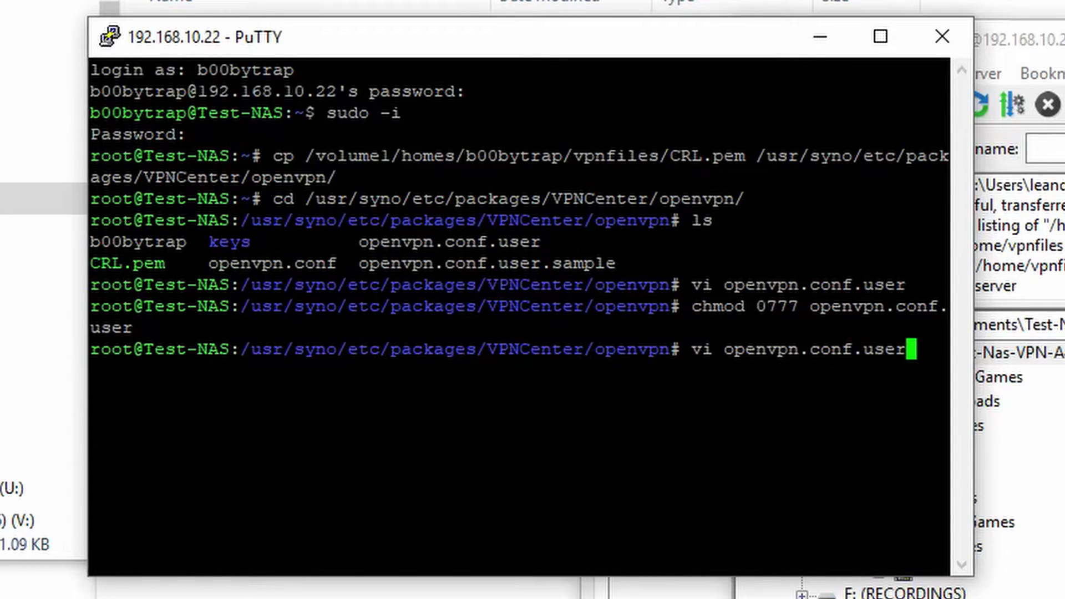
pyautogui.press('Return')
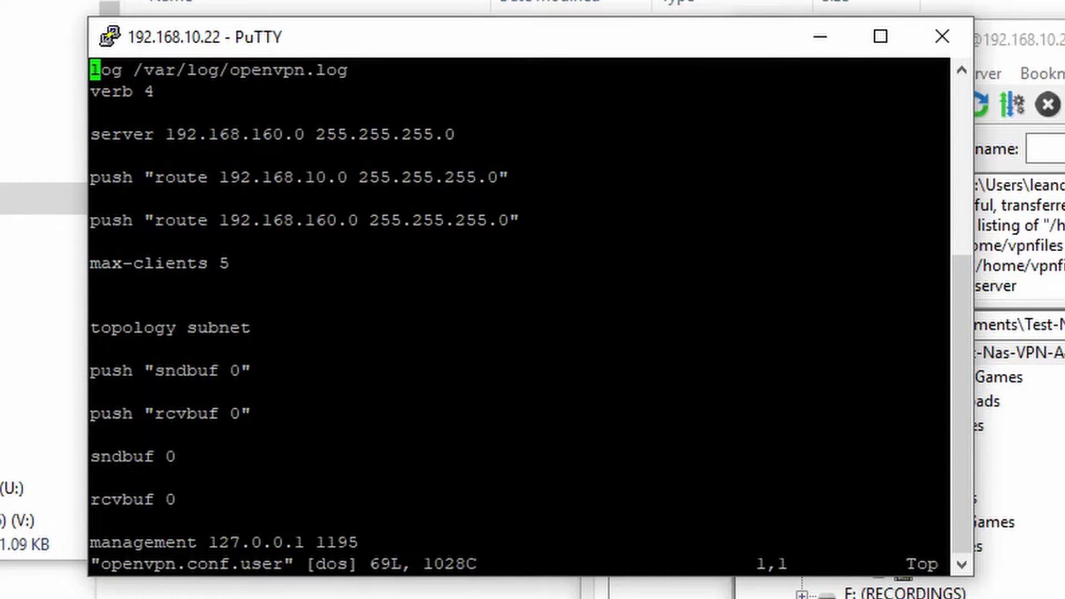
# Uncomment the crl-verify line, change CA.key to CRL.pem, and save with :wq.
pyautogui.press('i')
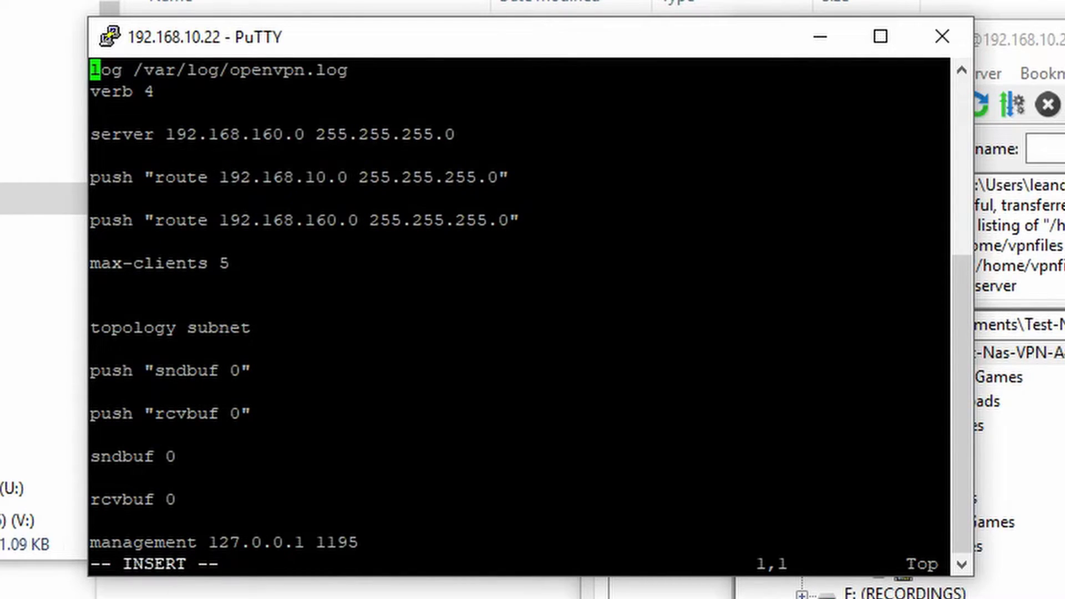
pyautogui.press('Down')
pyautogui.press('Down')
pyautogui.press('Down')
pyautogui.press('Down')
pyautogui.press('Down')
pyautogui.press('Down')
pyautogui.press('Down')
pyautogui.press('Down')
pyautogui.press('Down')
pyautogui.press('Down')
pyautogui.press('Down')
pyautogui.press('Down')
pyautogui.press('Down')
pyautogui.press('Down')
pyautogui.press('Down')
pyautogui.press('Down')
pyautogui.press('Down')
pyautogui.press('Down')
pyautogui.press('Down')
pyautogui.press('Down')
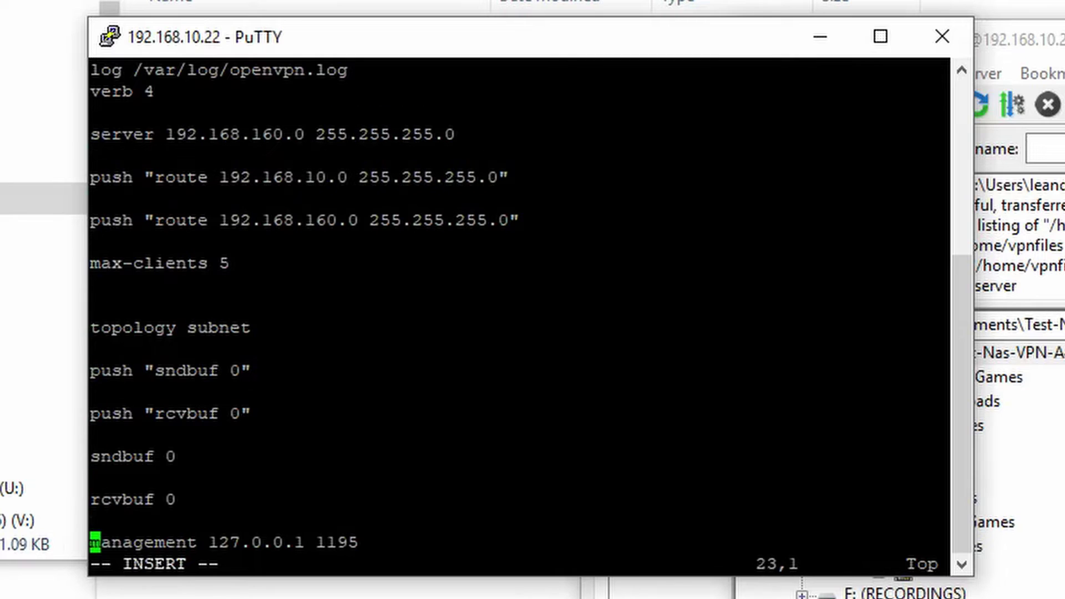
pyautogui.press('Down')
pyautogui.press('Down')
pyautogui.press('Down')
pyautogui.press('Down')
pyautogui.press('Down')
pyautogui.press('Down')
pyautogui.press('Down')
pyautogui.press('Down')
pyautogui.press('Down')
pyautogui.press('Down')
pyautogui.press('Down')
pyautogui.press('Down')
pyautogui.press('Down')
pyautogui.press('Down')
pyautogui.press('Down')
pyautogui.press('Down')
pyautogui.press('Down')
pyautogui.press('Down')
pyautogui.press('Down')
pyautogui.press('Down')
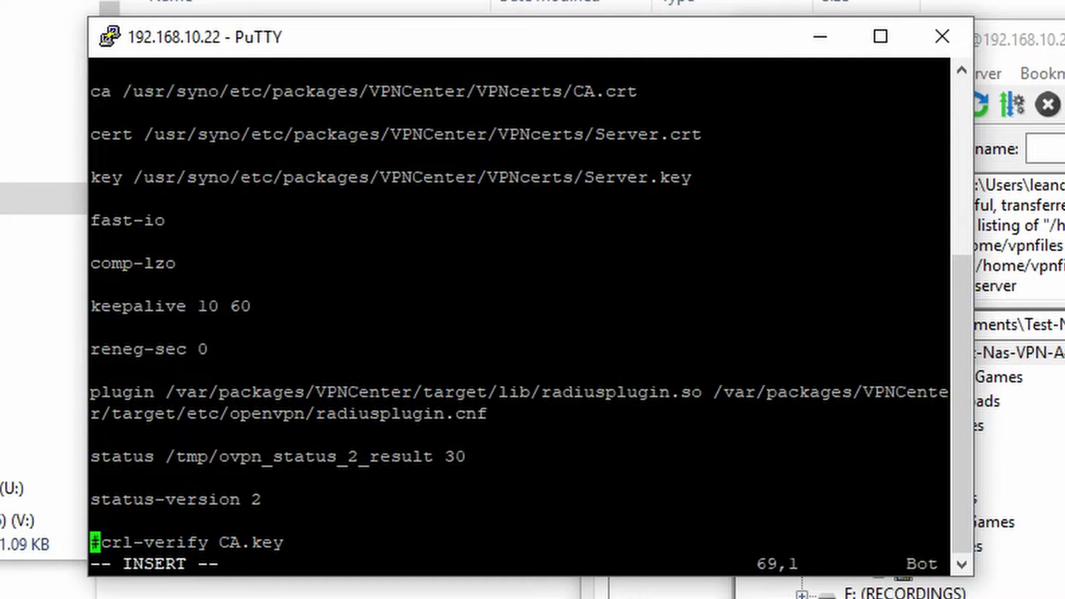
pyautogui.press('Delete')
pyautogui.press('Right')
pyautogui.press('Right')
pyautogui.press('Right')
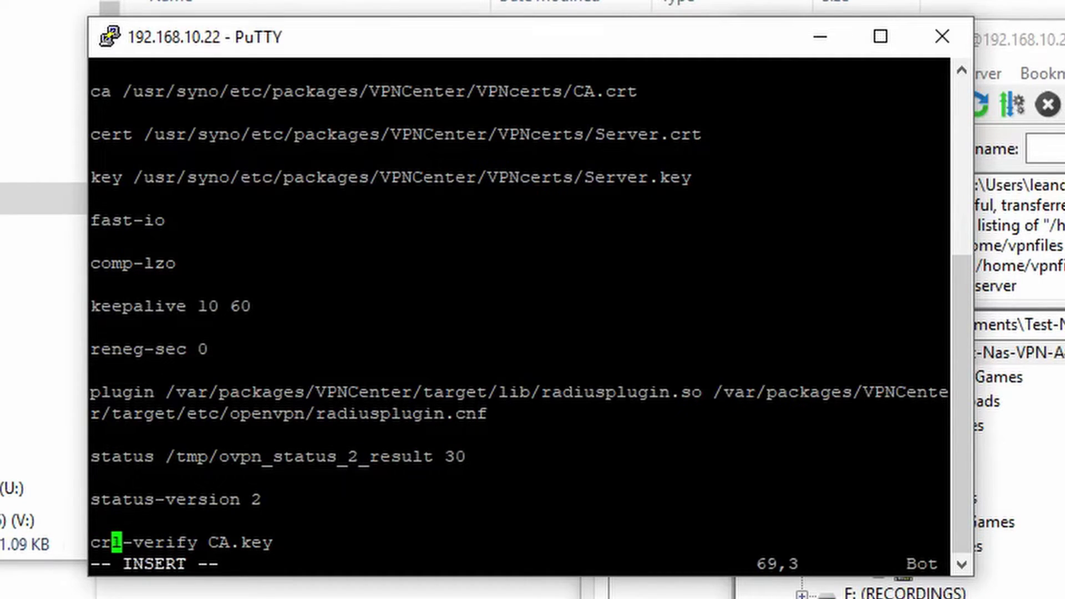
pyautogui.press('Right')
pyautogui.press('Right')
pyautogui.press('Right')
pyautogui.press('Right')
pyautogui.press('Right')
pyautogui.press('Right')
pyautogui.press('Right')
pyautogui.press('Right')
pyautogui.press('Delete')
pyautogui.press('Delete')
pyautogui.press('Delete')
pyautogui.press('Delete')
pyautogui.press('Delete')
pyautogui.press('Delete')
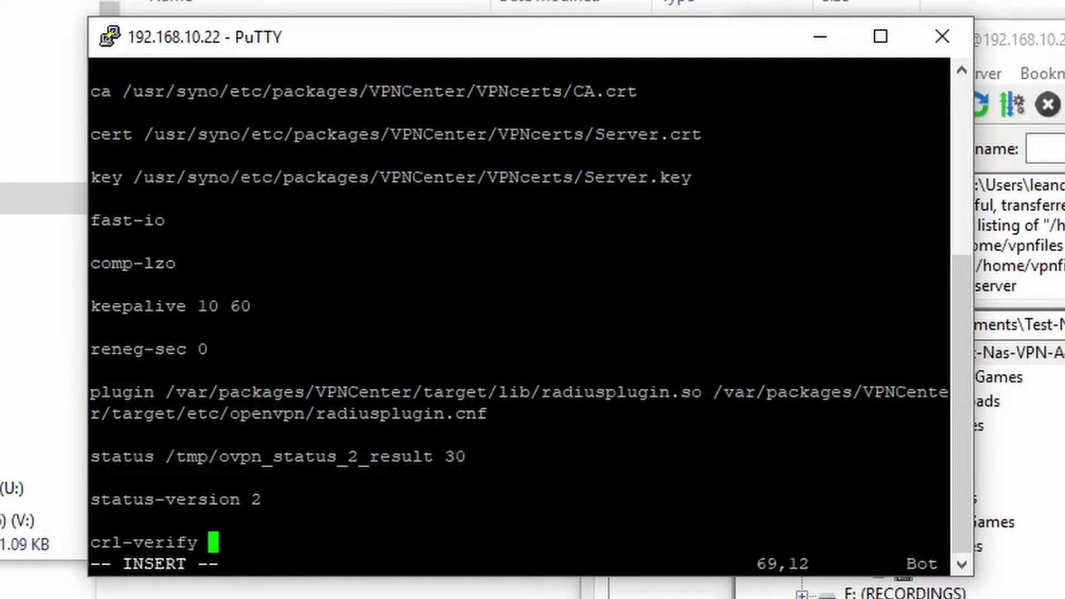
pyautogui.write('CRL.pem')
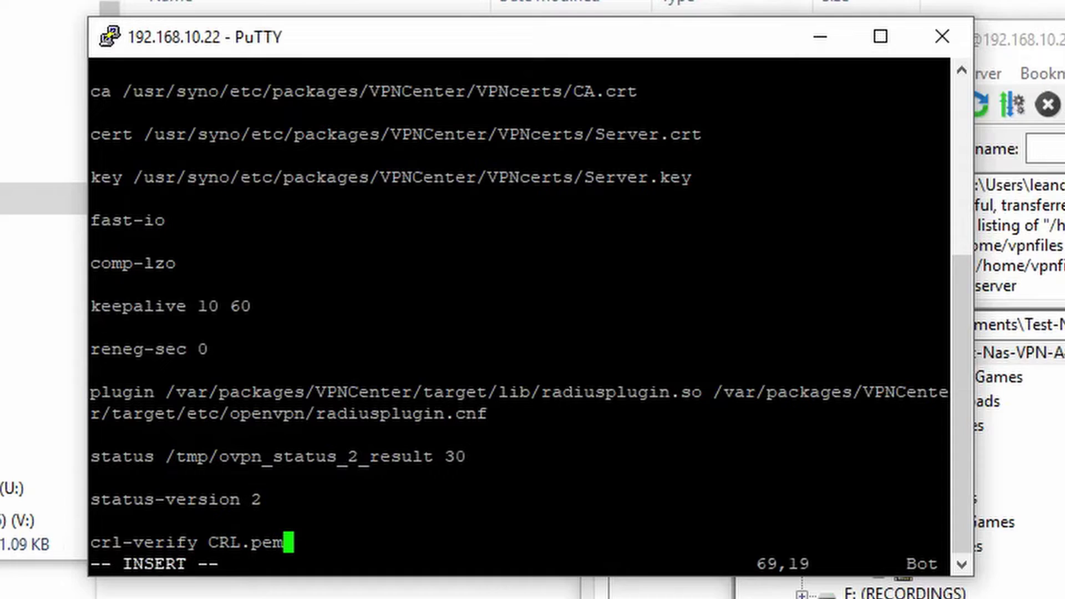
pyautogui.press('Escape')
pyautogui.write(':w')
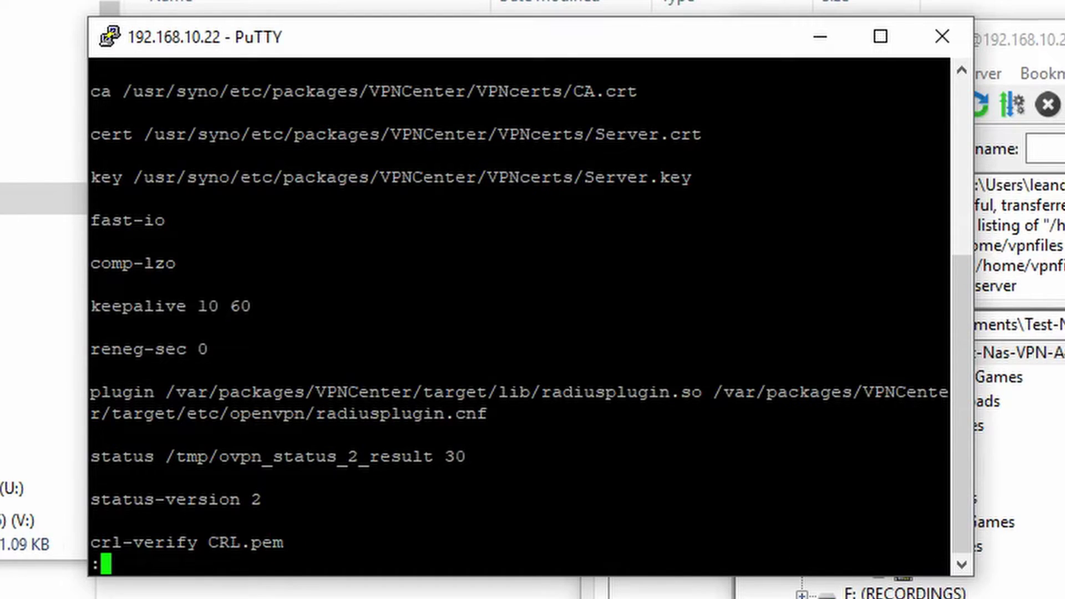
pyautogui.write('q')
pyautogui.press('Return')
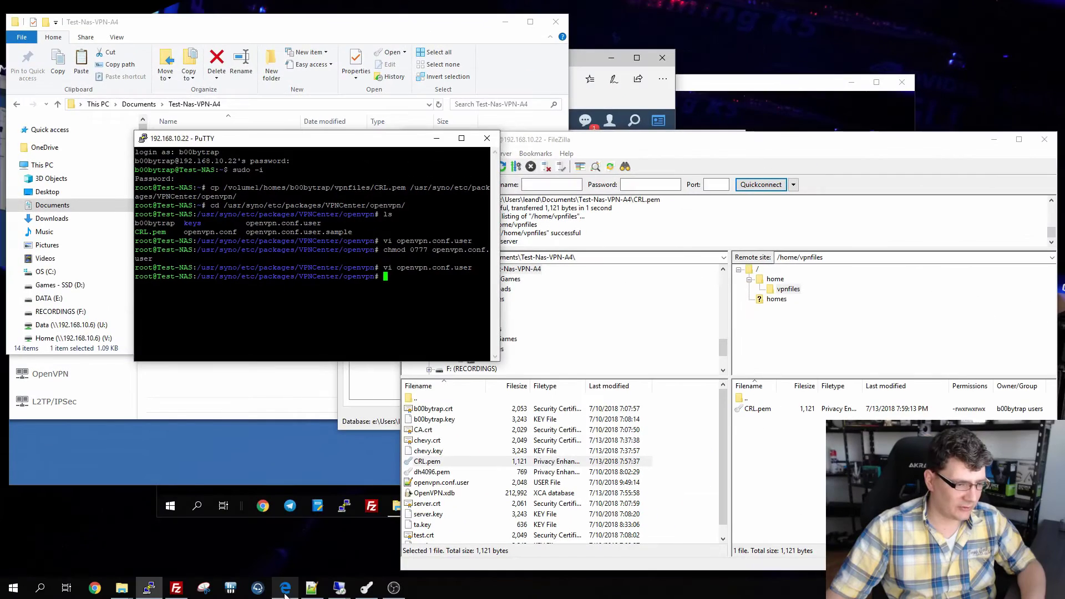
pyautogui.hotkey('alt', 'Tab')
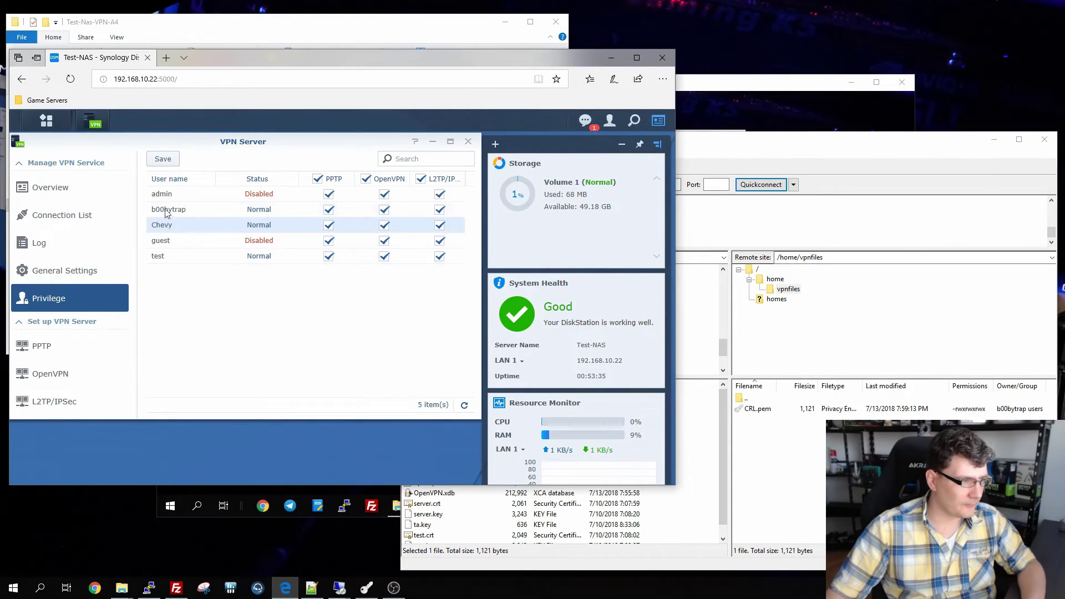
# Disable the OpenVPN server, apply, then re-enable it and apply again.
pyautogui.click(62, 375)
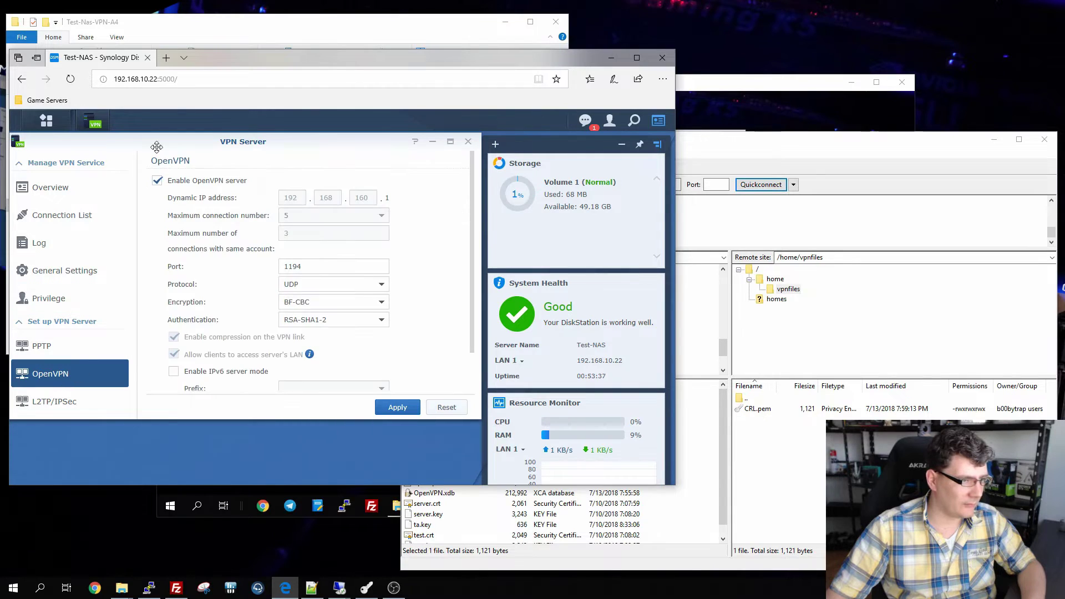
pyautogui.click(157, 181)
pyautogui.click(397, 407)
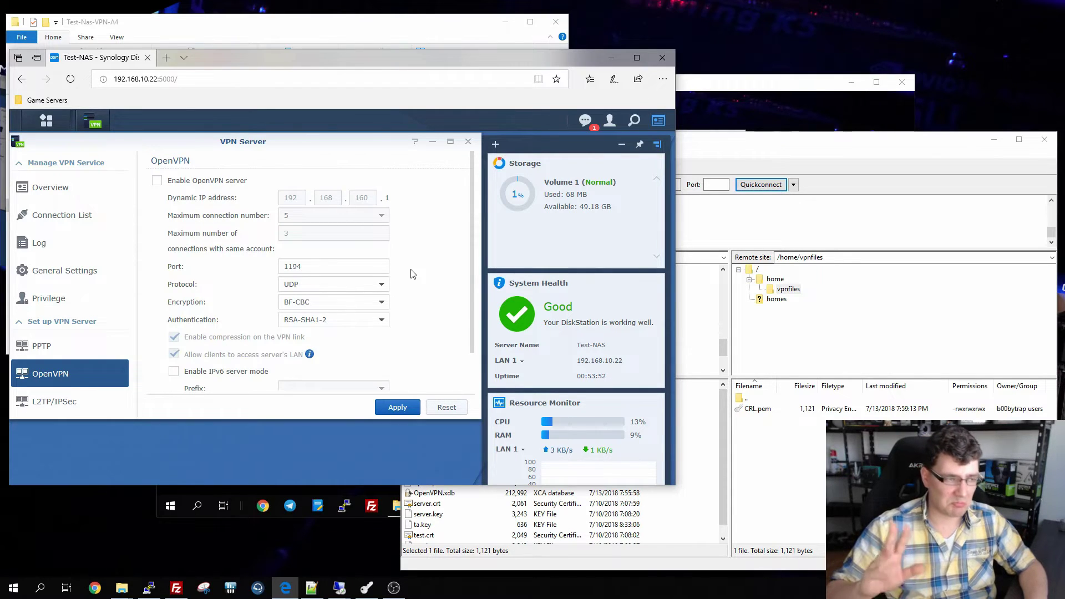
pyautogui.click(158, 182)
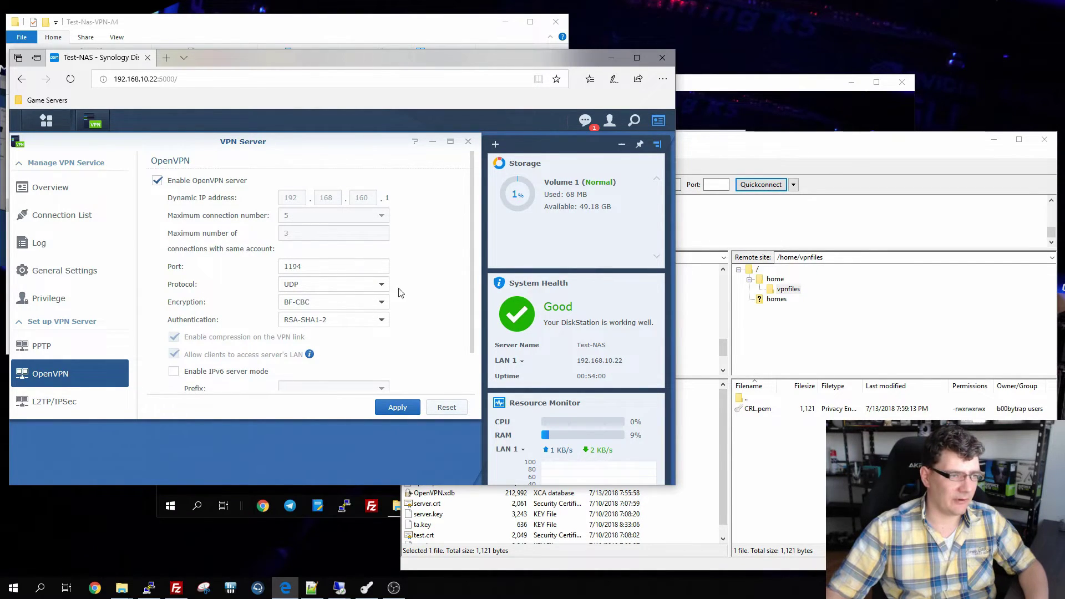
pyautogui.click(412, 411)
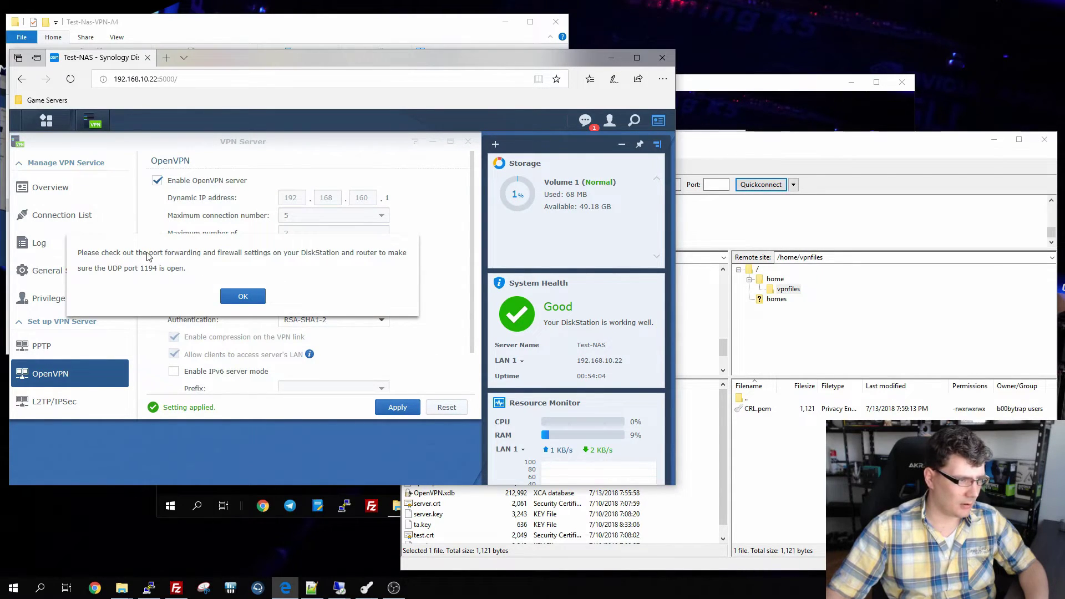
pyautogui.click(241, 297)
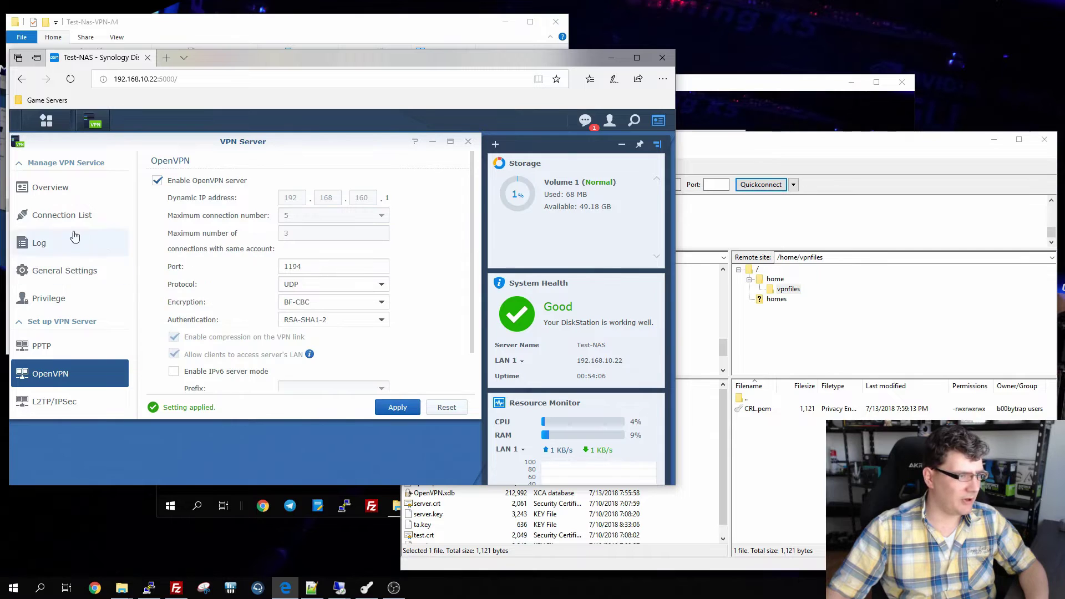
# Check the VPN service status overview, then return to the remote desktop session.
pyautogui.click(62, 190)
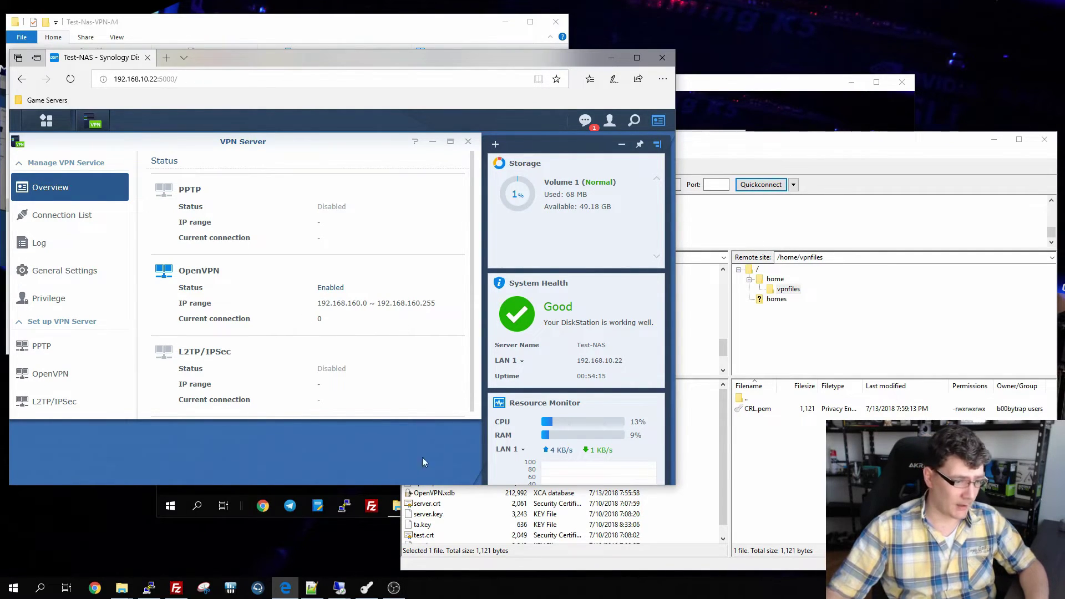
pyautogui.moveTo(340, 587)
pyautogui.click(383, 539)
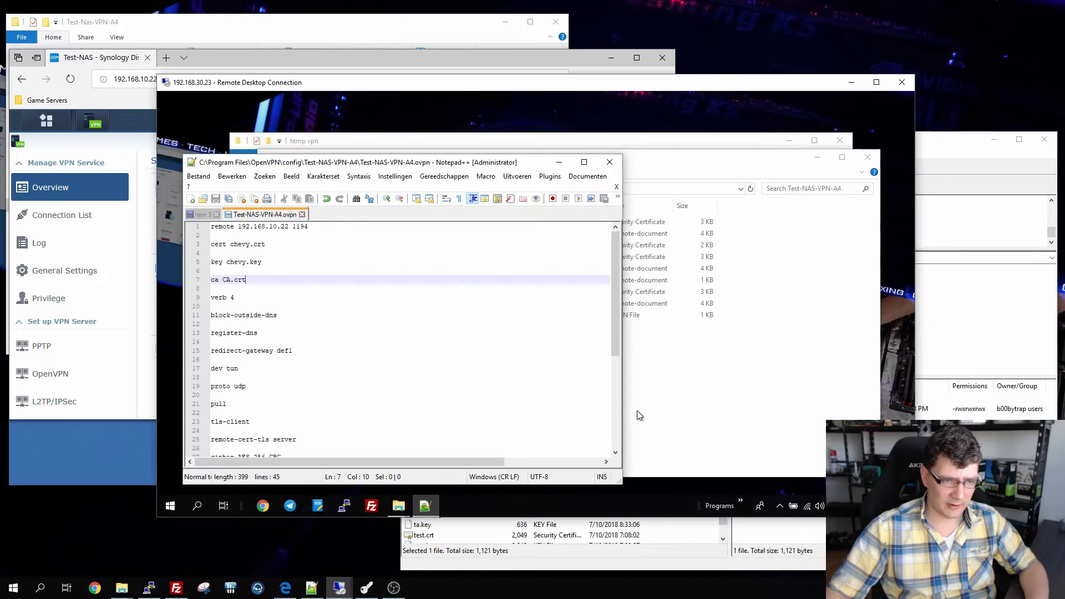
# Connect Test-NAS-VPN-A4 with the original user's password, then disconnect the stalled attempt.
pyautogui.rightClick(782, 507)
pyautogui.click(781, 506)
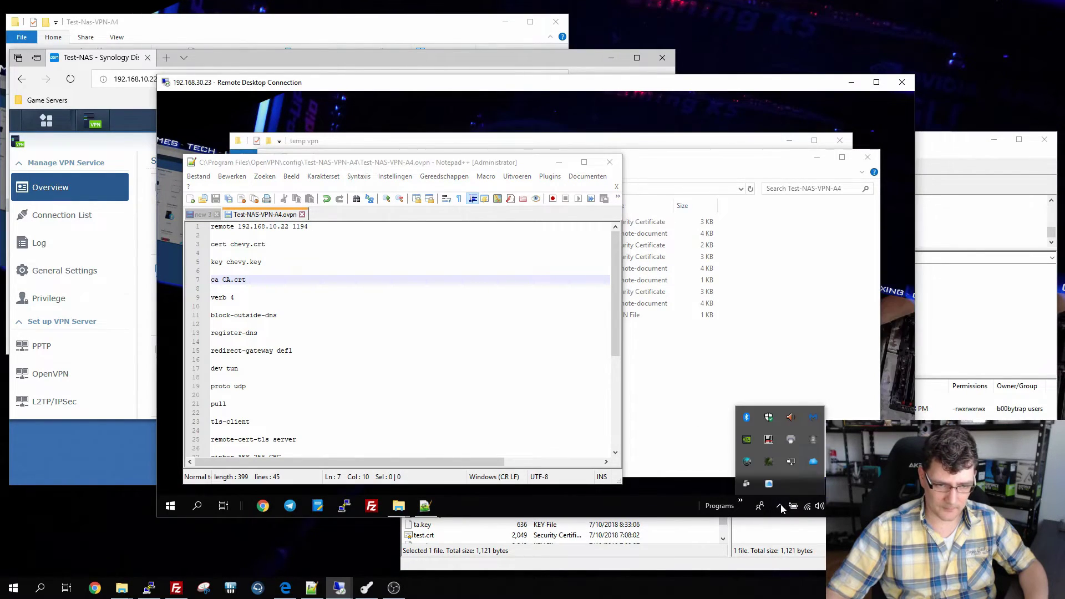
pyautogui.rightClick(794, 464)
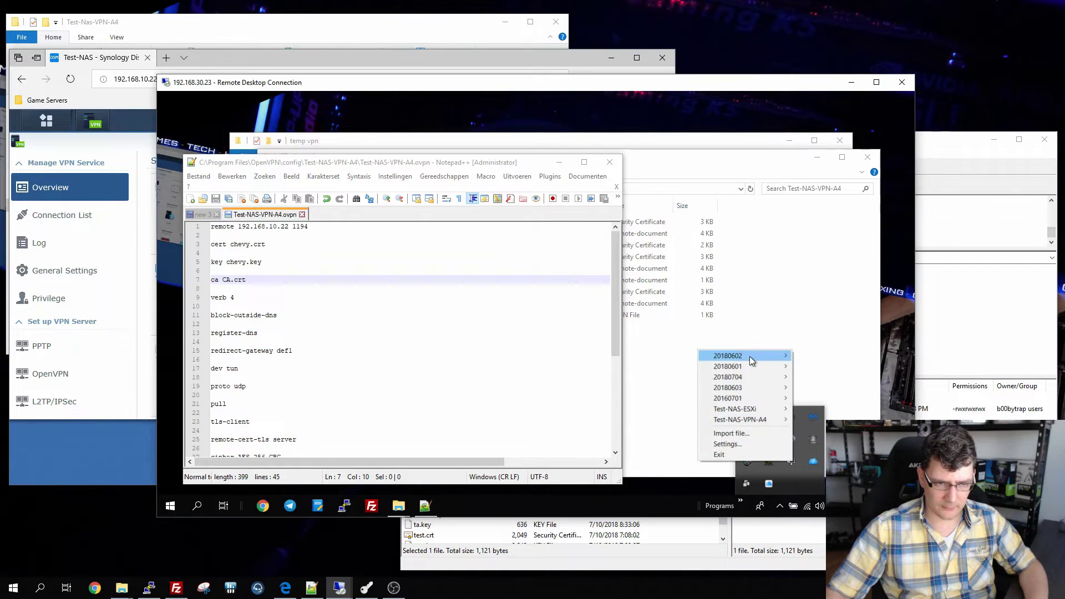
pyautogui.moveTo(763, 422)
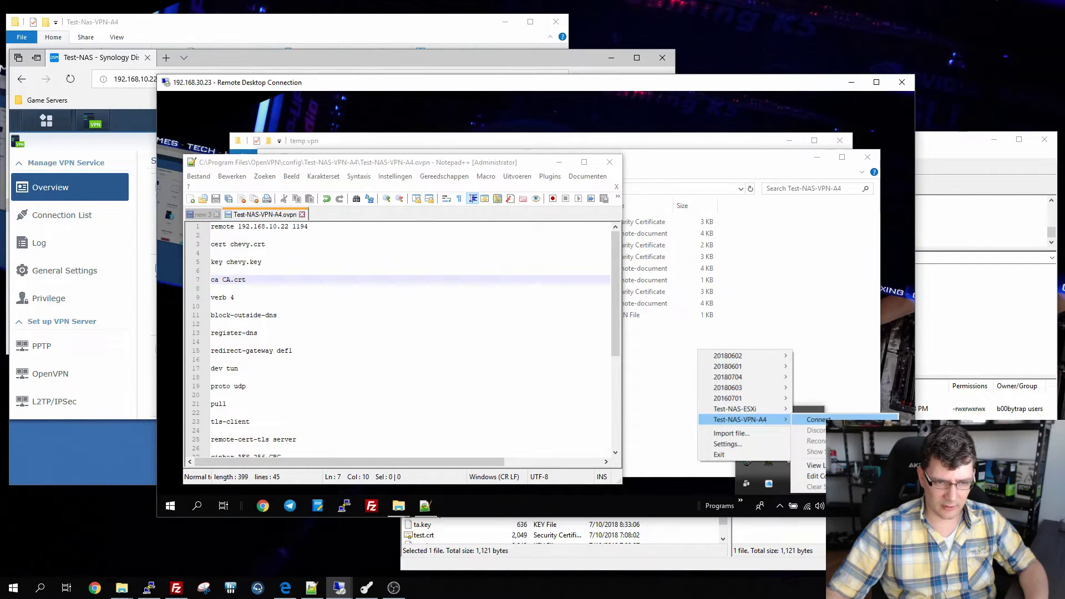
pyautogui.click(817, 420)
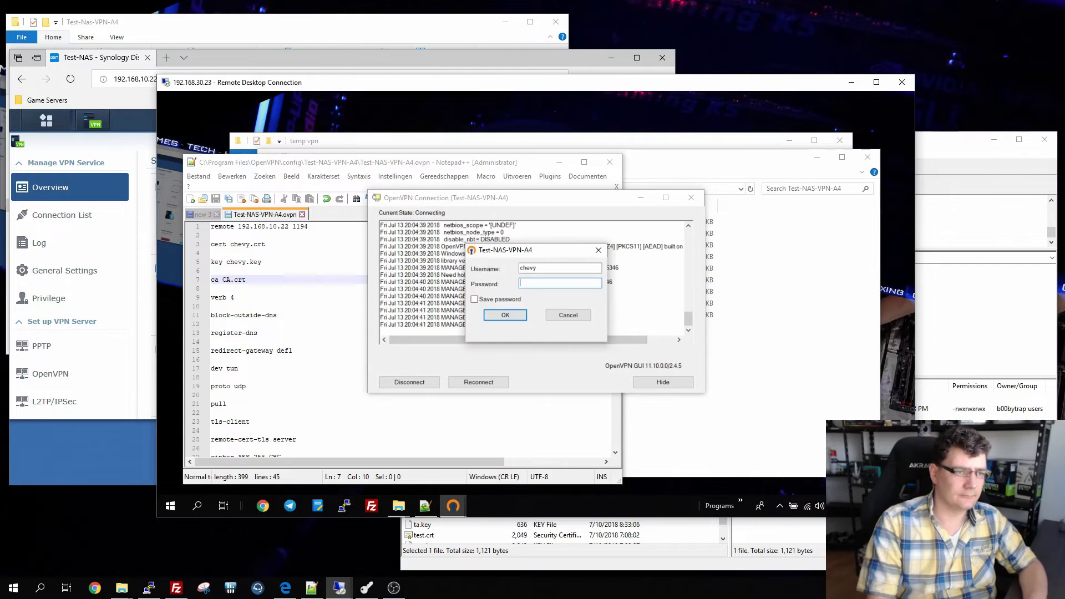
pyautogui.write('******')
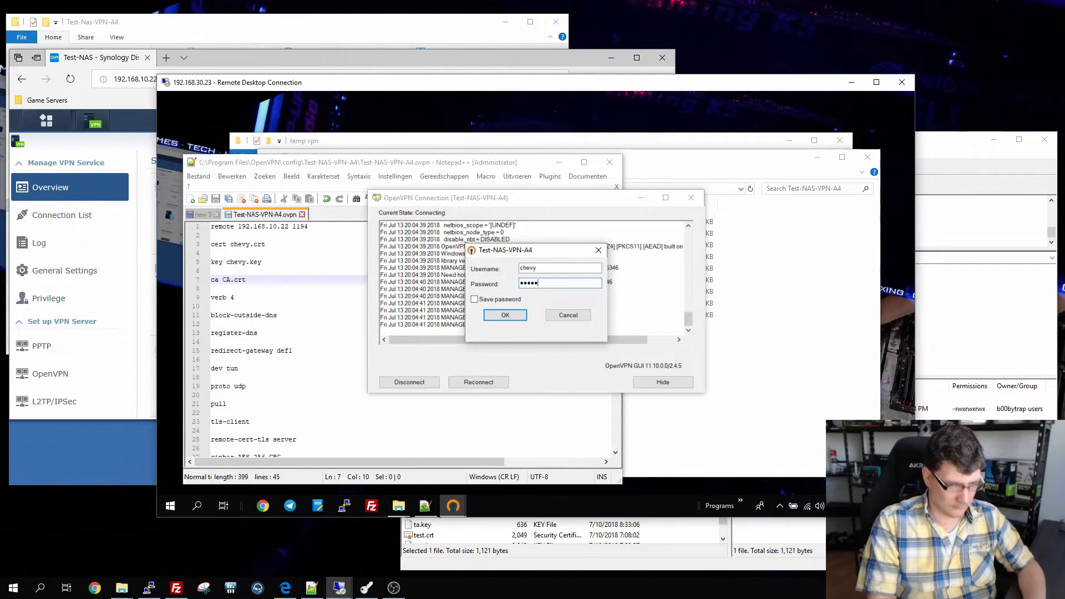
pyautogui.press('Return')
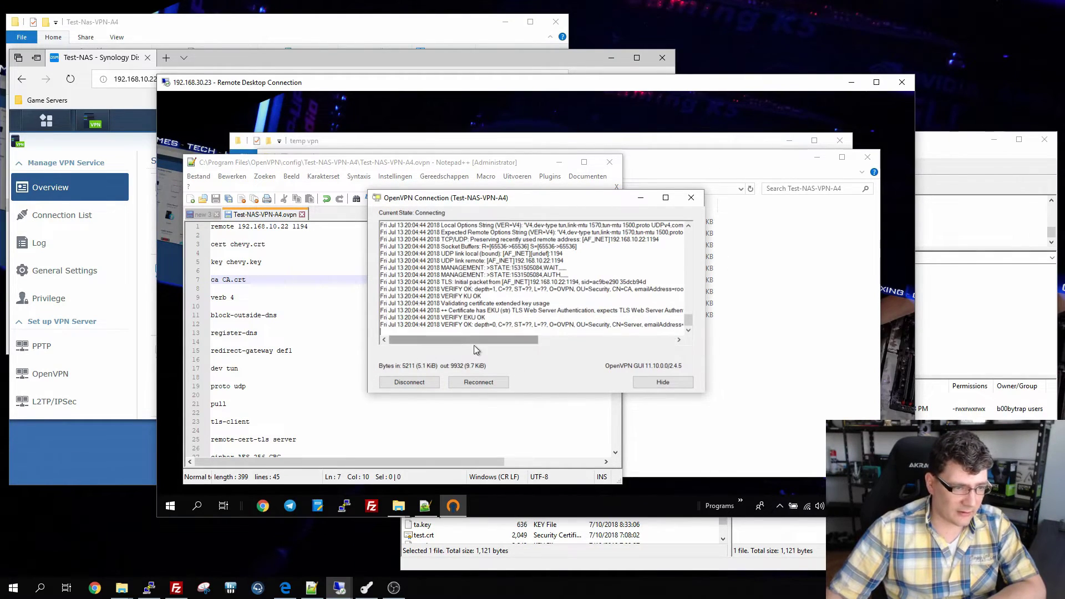
pyautogui.click(432, 383)
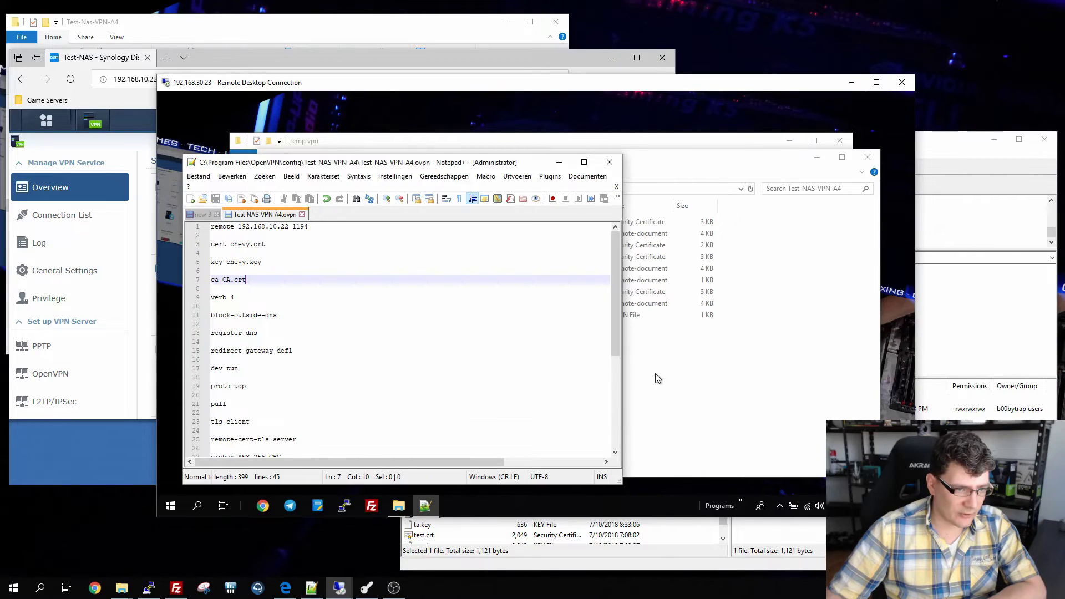
# Change the certificate file name on line 3 to b00bytrap.crt.
pyautogui.doubleClick(246, 243)
pyautogui.write('c')
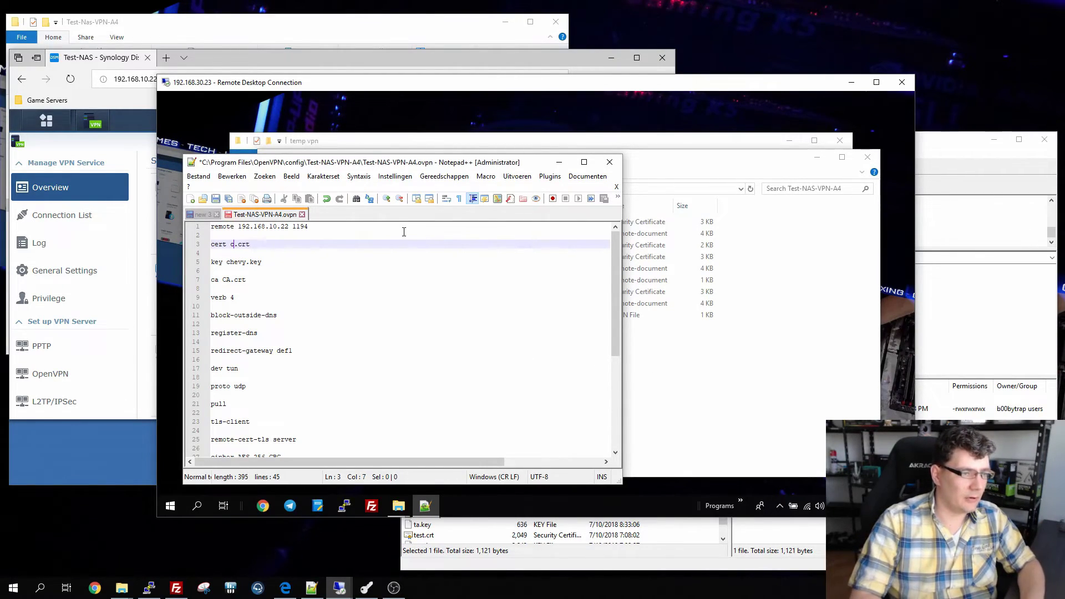
pyautogui.press('BackSpace')
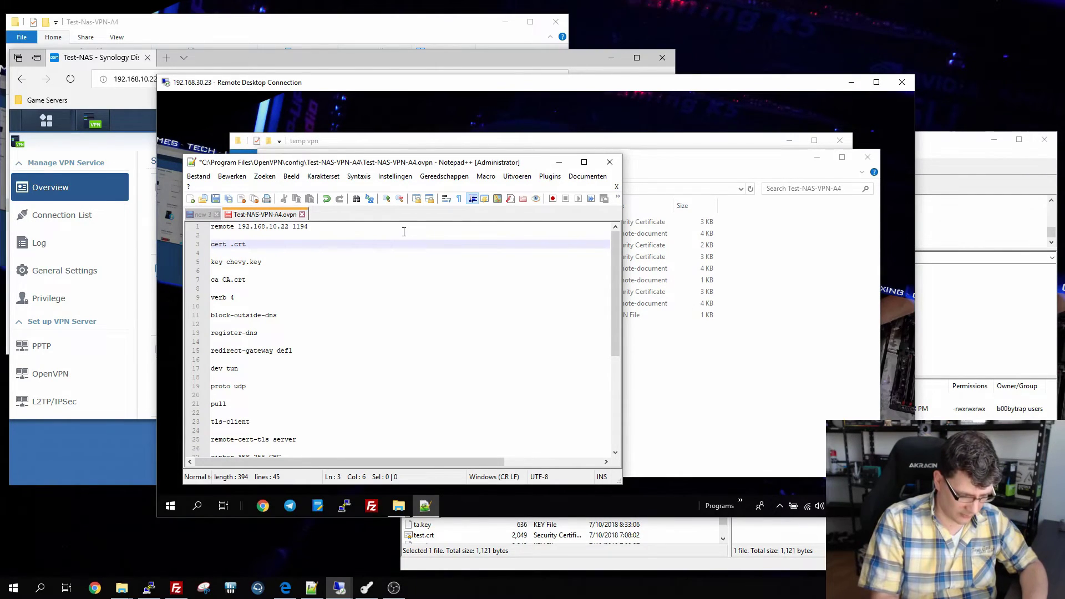
pyautogui.write('b00by')
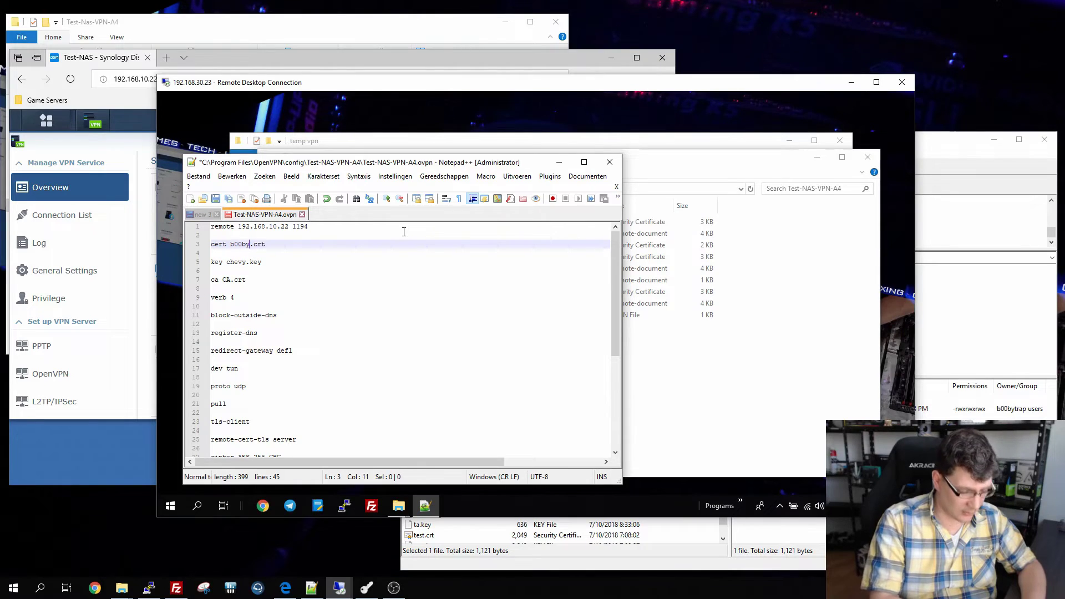
pyautogui.write('trap')
# Change the key file name to b00bytrap.key and save the profile.
pyautogui.press('Down')
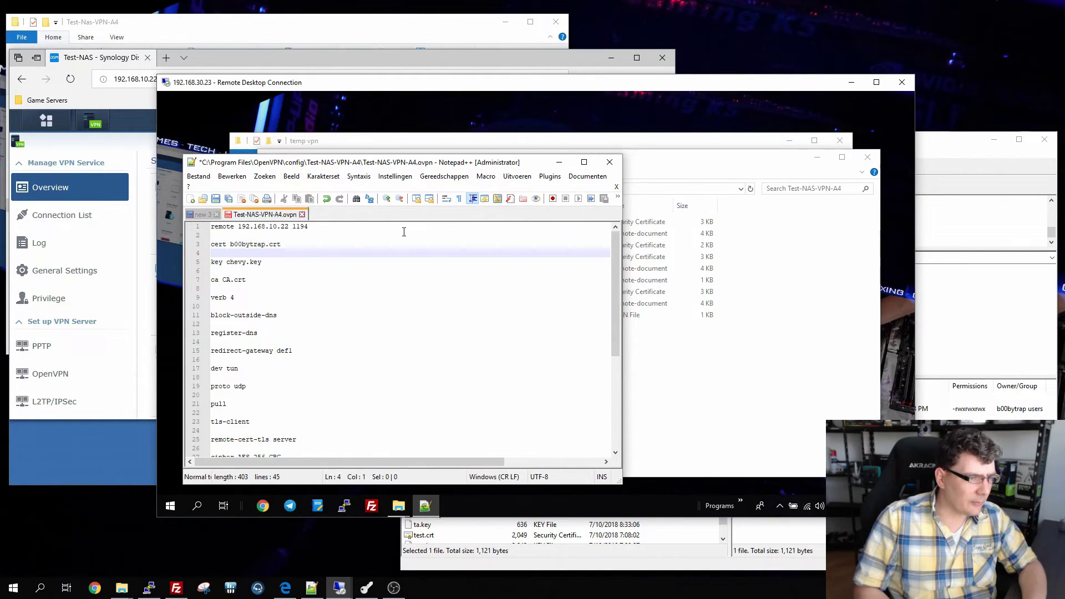
pyautogui.press('Down')
pyautogui.press('End')
pyautogui.press('Left')
pyautogui.press('Left')
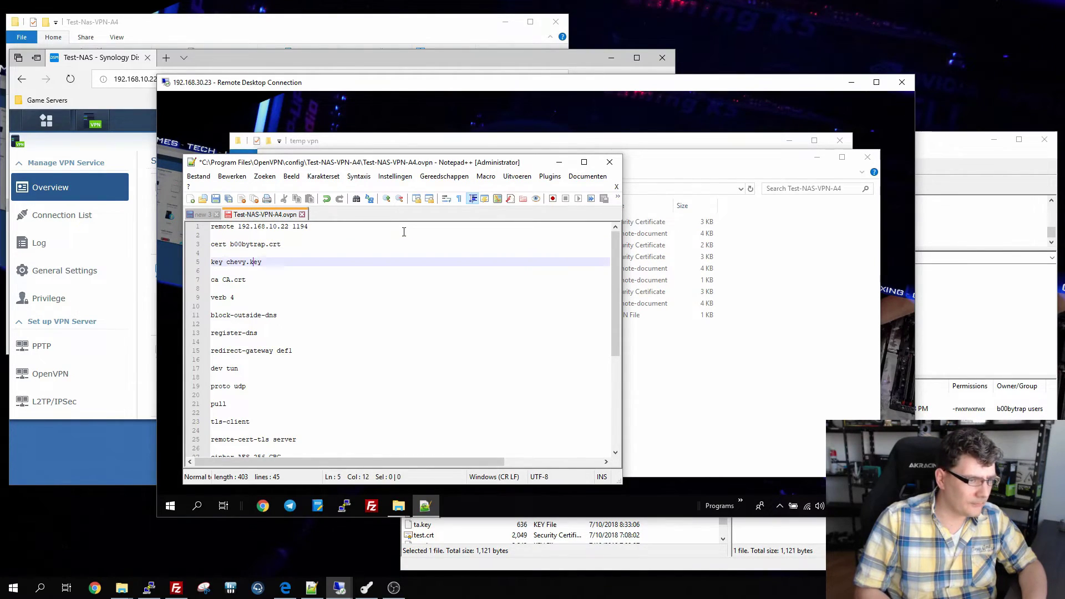
pyautogui.press('BackSpace')
pyautogui.press('BackSpace')
pyautogui.press('BackSpace')
pyautogui.press('BackSpace')
pyautogui.press('BackSpace')
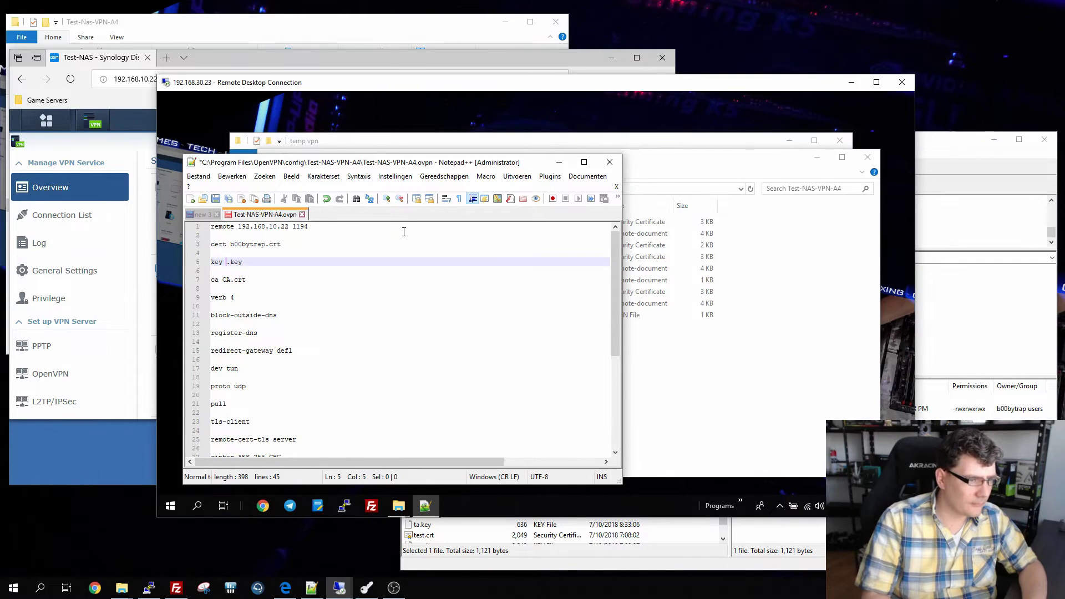
pyautogui.write('b')
pyautogui.write('00bytrap')
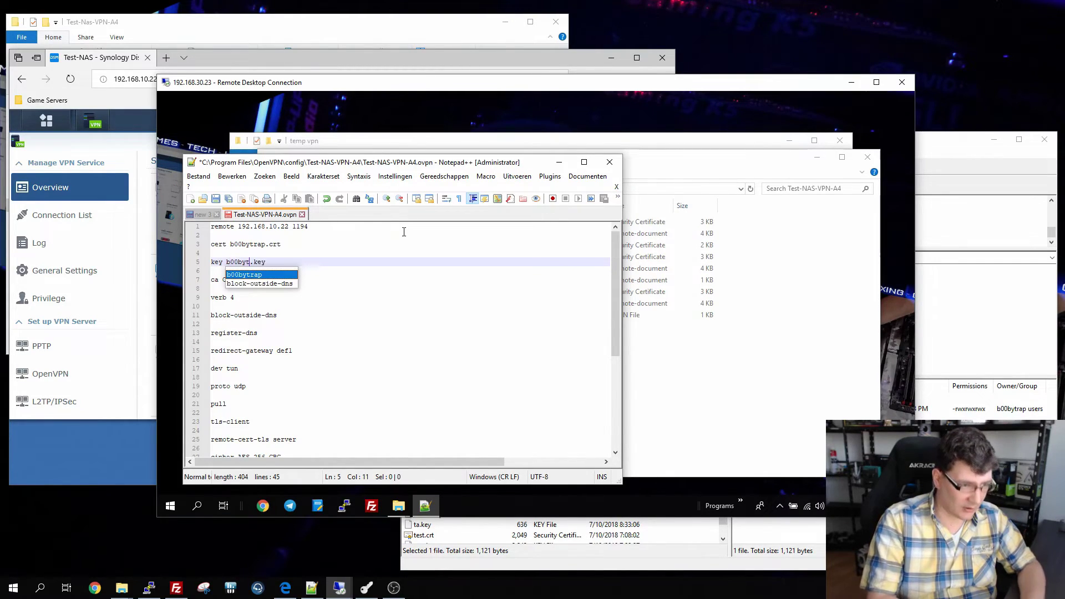
pyautogui.click(375, 260)
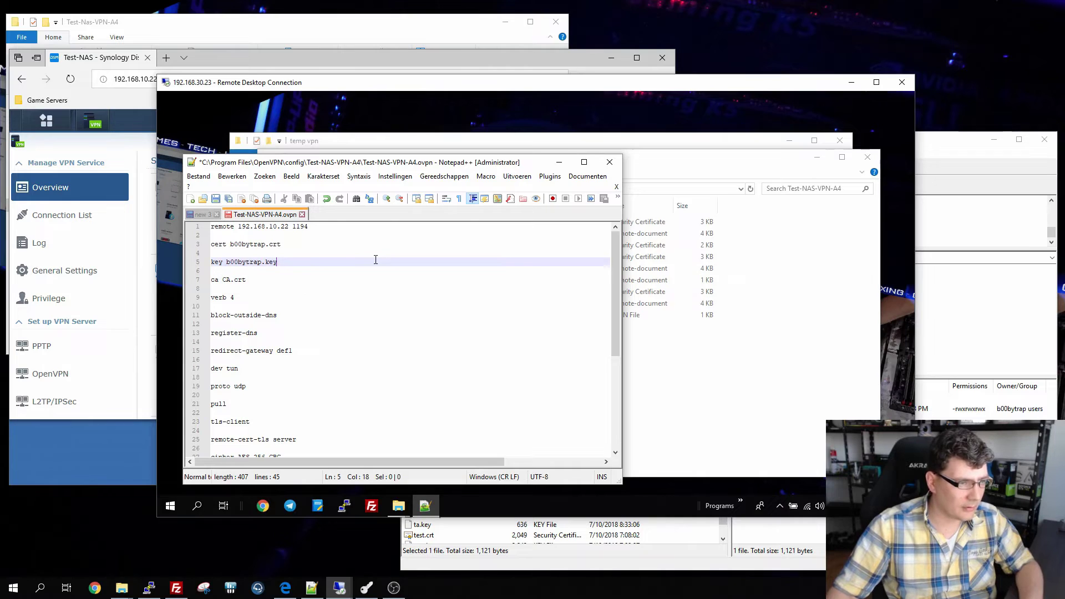
pyautogui.hotkey('ctrl', 's')
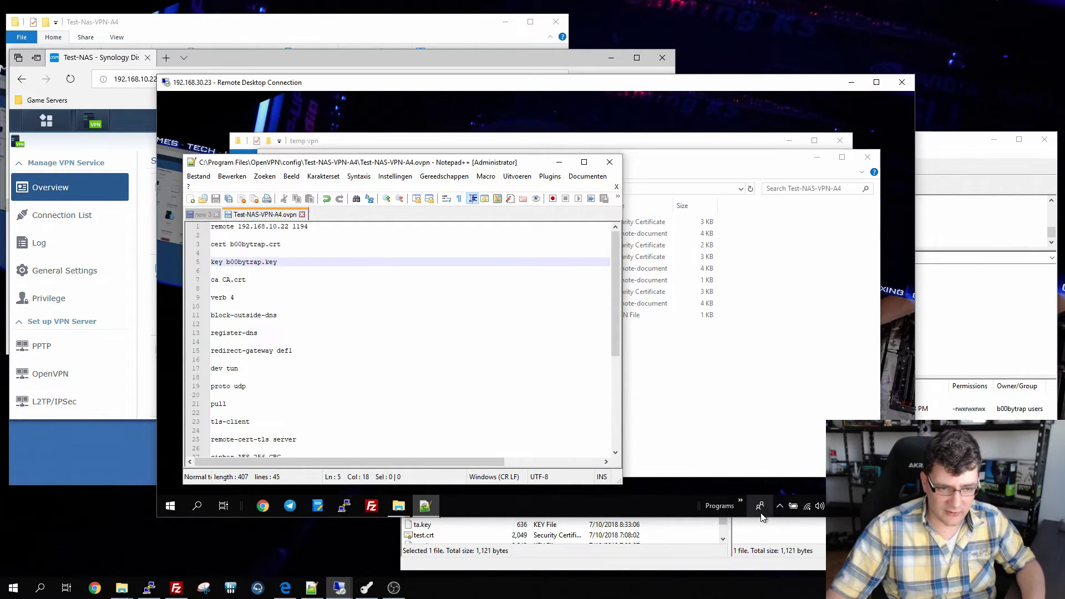
# Connect Test-NAS-VPN-A4 as user b00bytrap with its password and dismiss the connected notice.
pyautogui.click(780, 506)
pyautogui.rightClick(791, 464)
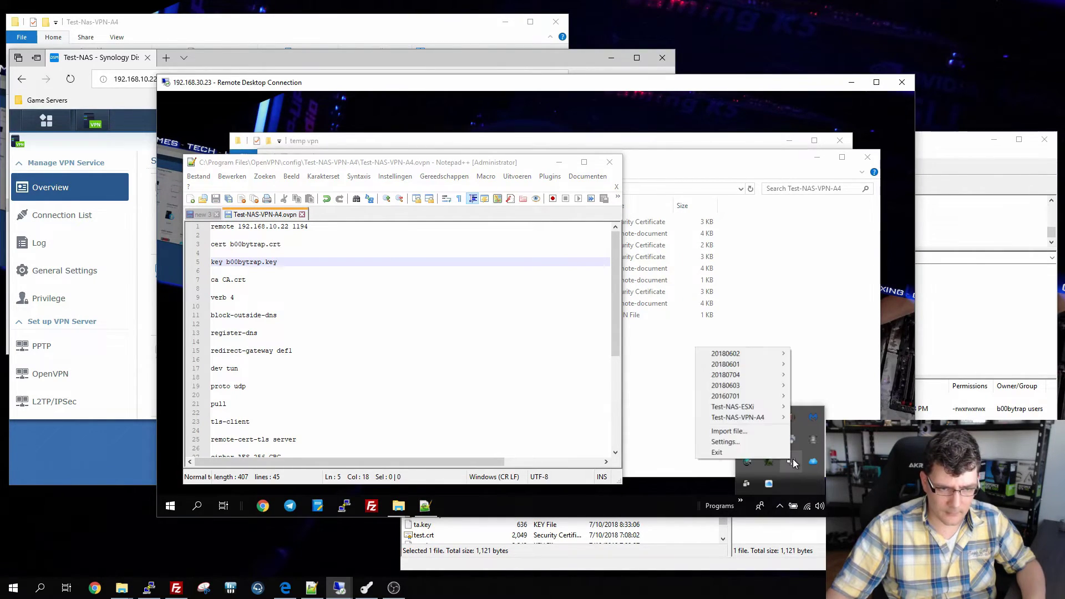
pyautogui.moveTo(745, 410)
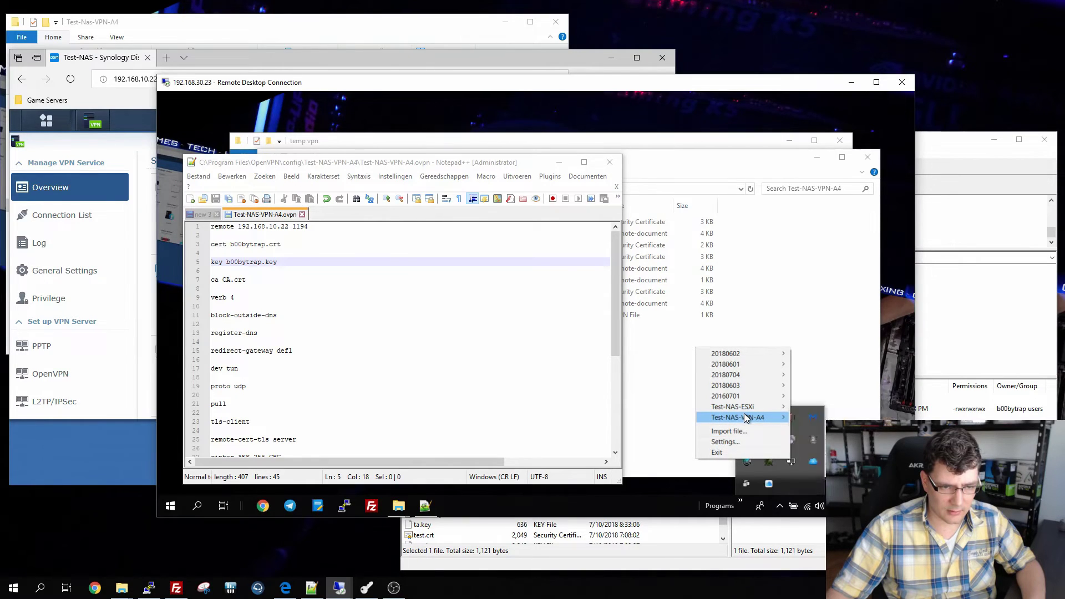
pyautogui.click(819, 418)
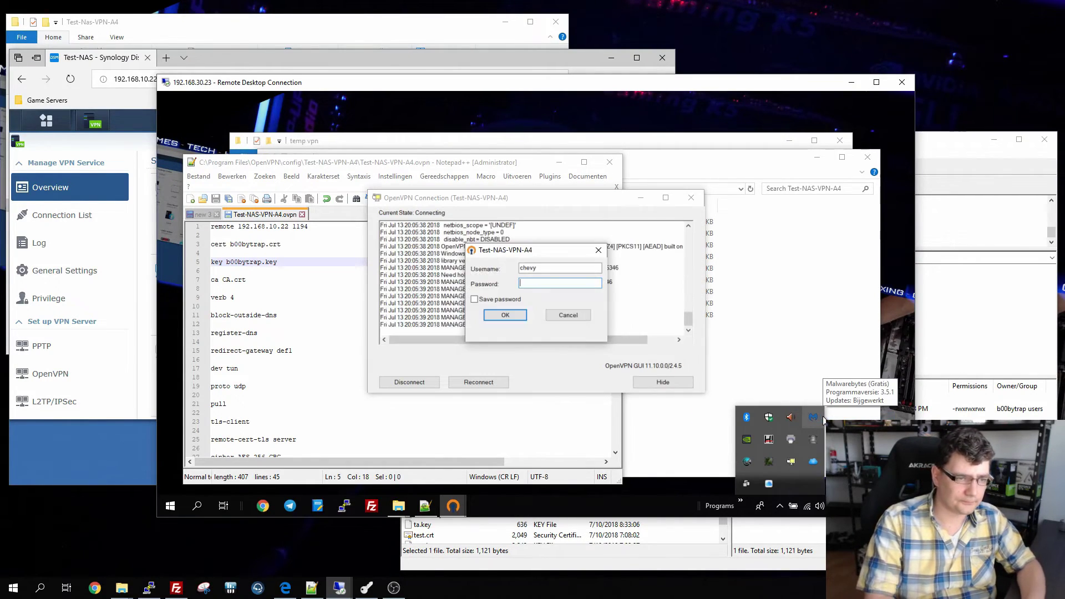
pyautogui.press('Tab')
pyautogui.press('Tab')
pyautogui.press('Tab')
pyautogui.press('Tab')
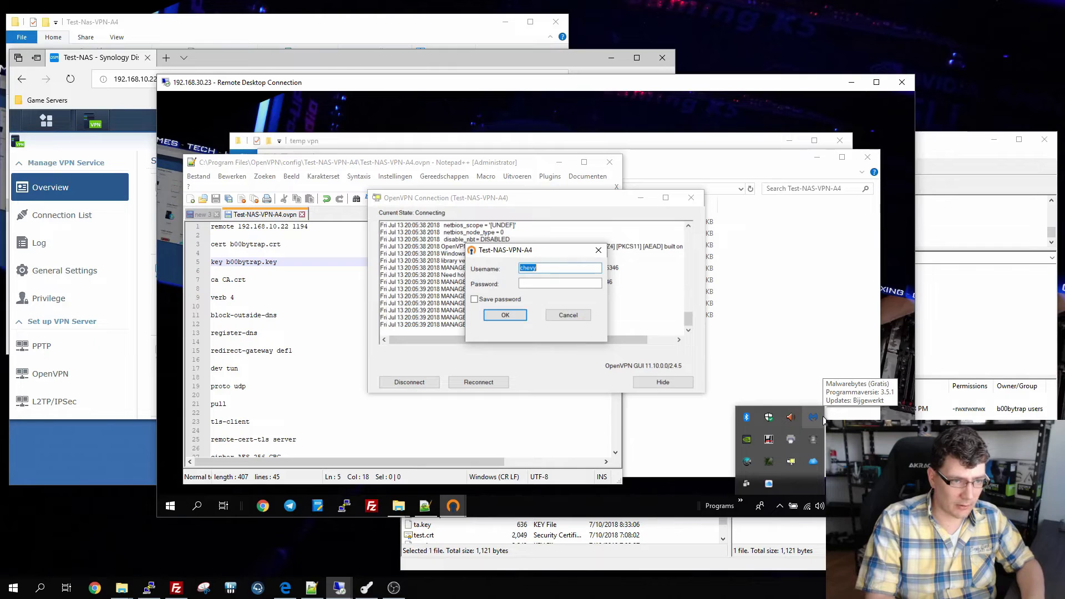
pyautogui.write('b00')
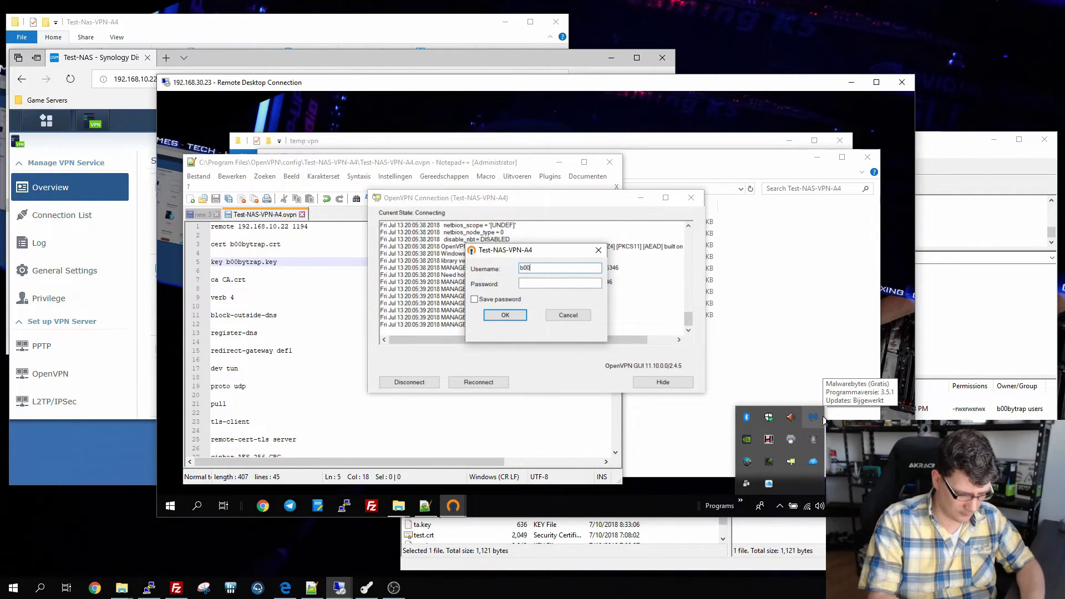
pyautogui.write('bytrap')
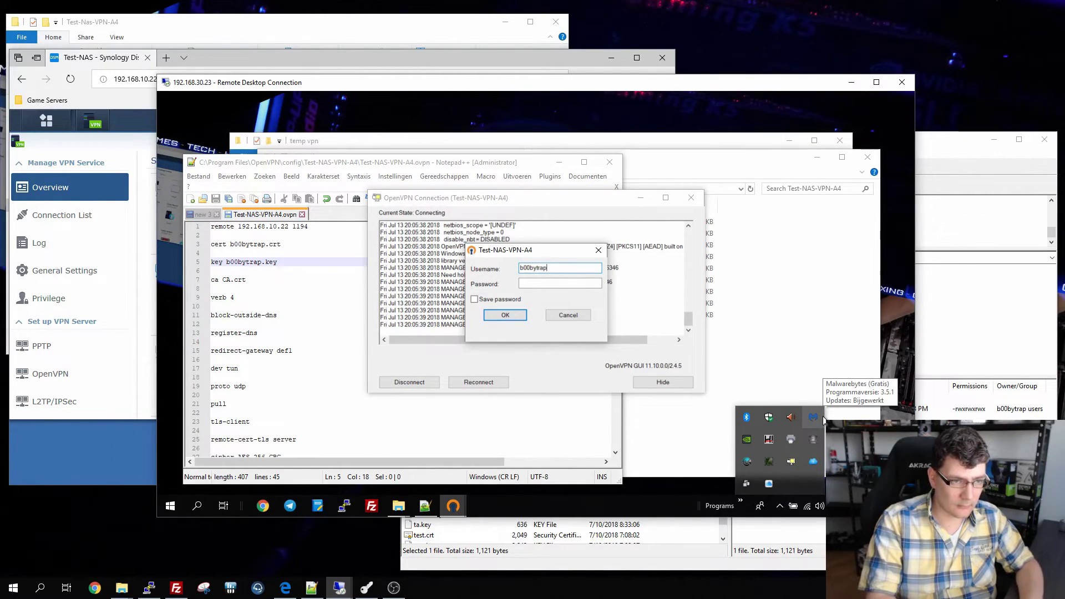
pyautogui.press('Tab')
pyautogui.write('•••••••')
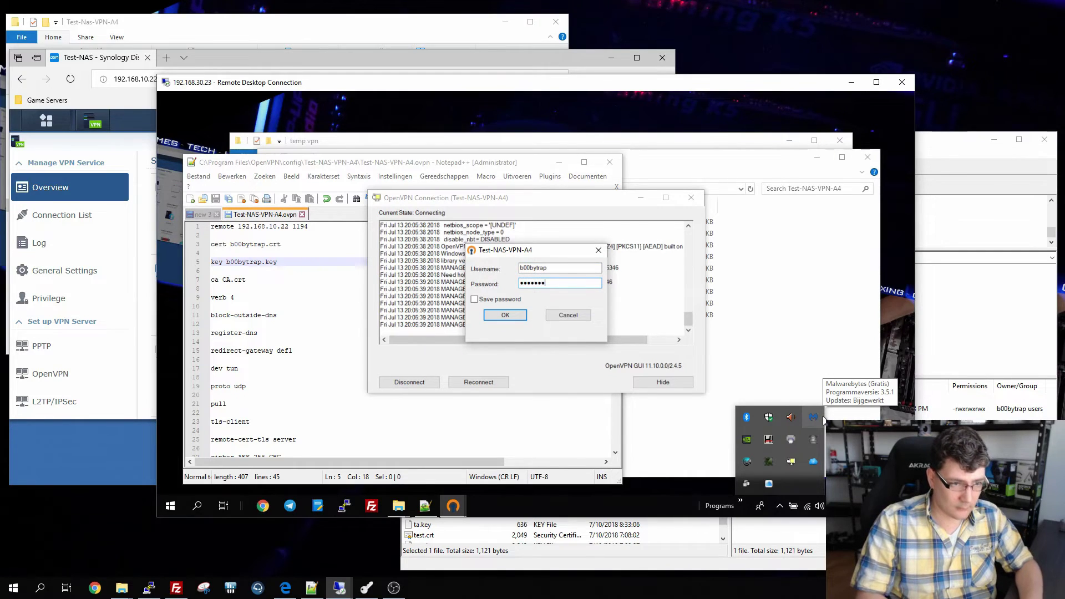
pyautogui.press('Return')
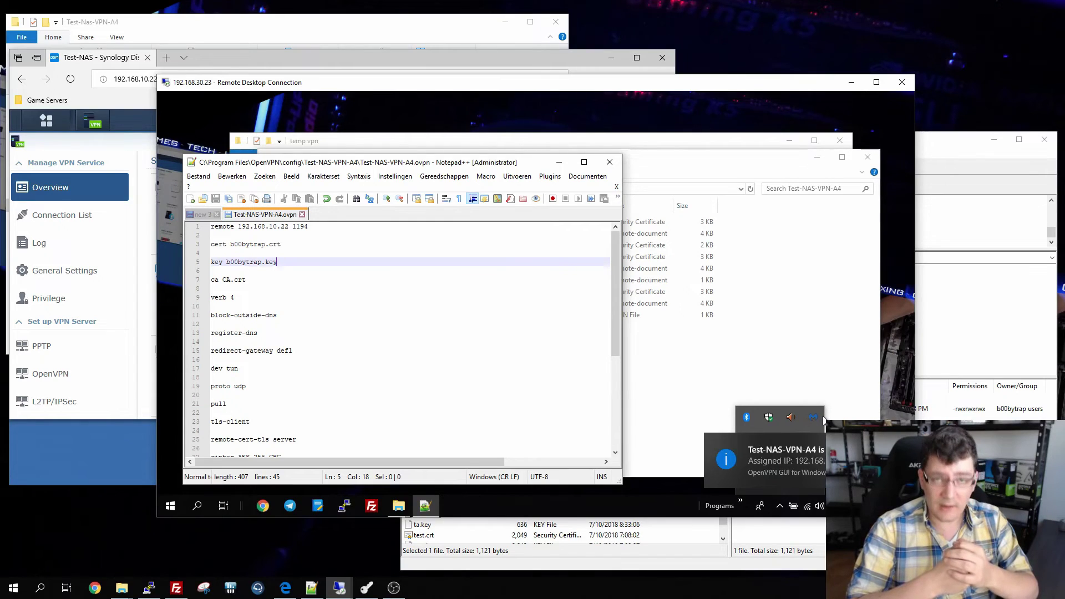
pyautogui.click(765, 460)
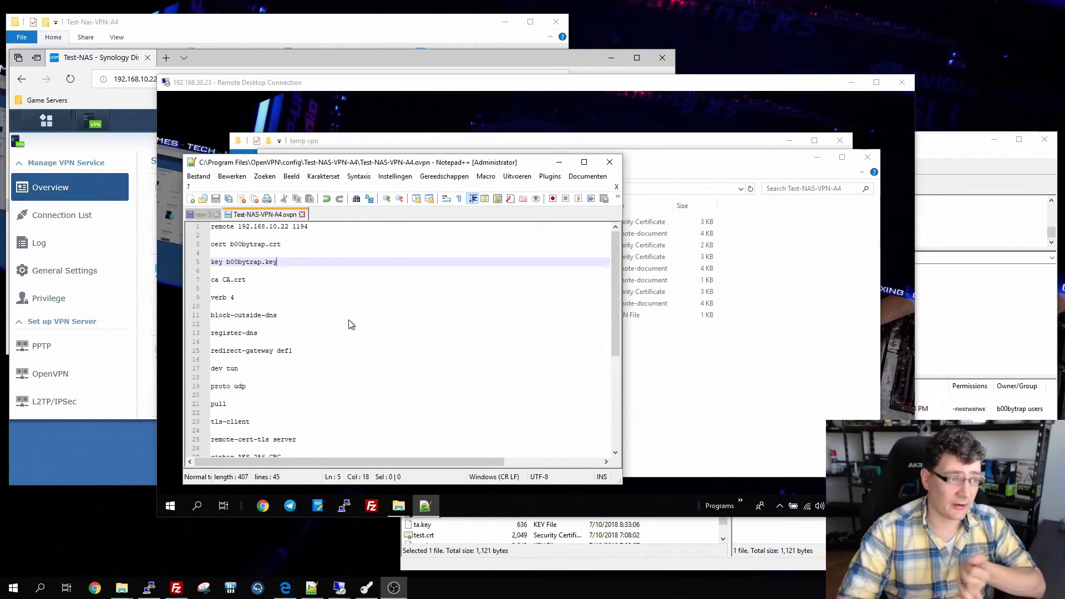
# Uncheck the original user's OpenVPN box in VPN Server privileges and save.
pyautogui.click(136, 404)
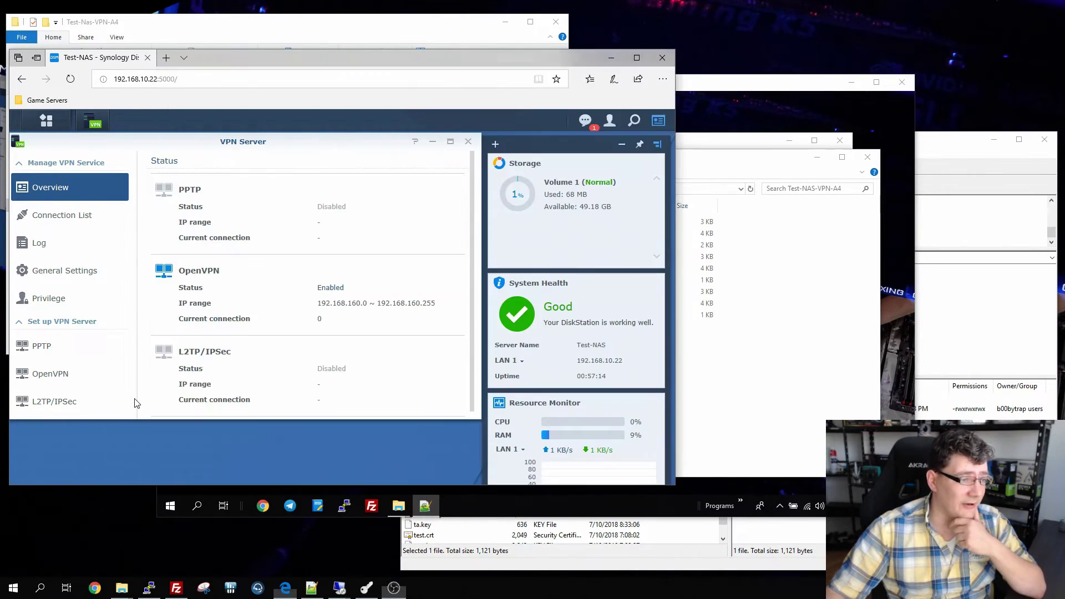
pyautogui.click(53, 295)
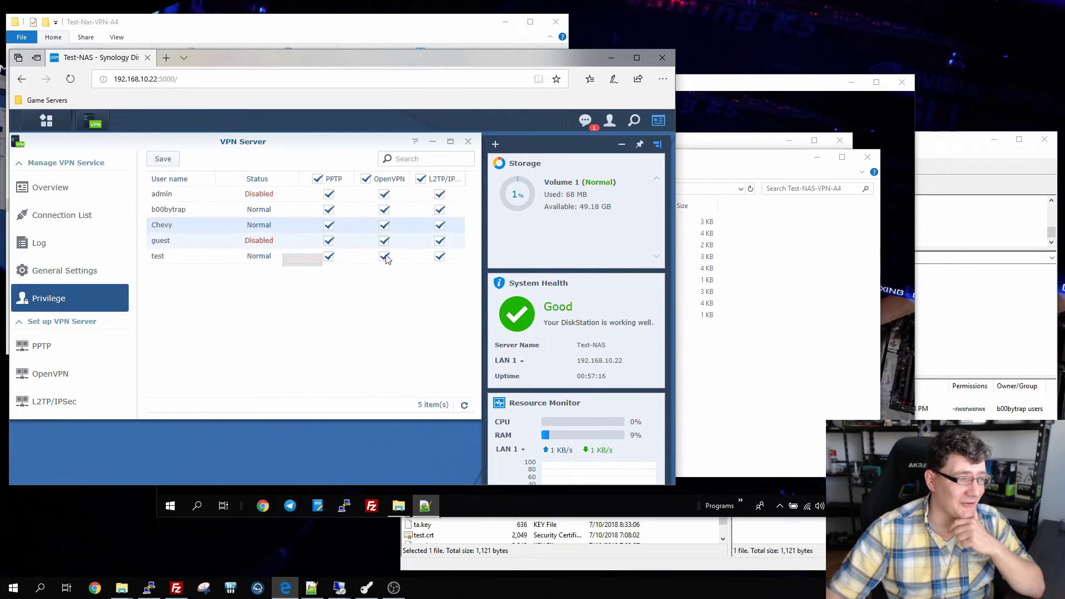
pyautogui.click(383, 225)
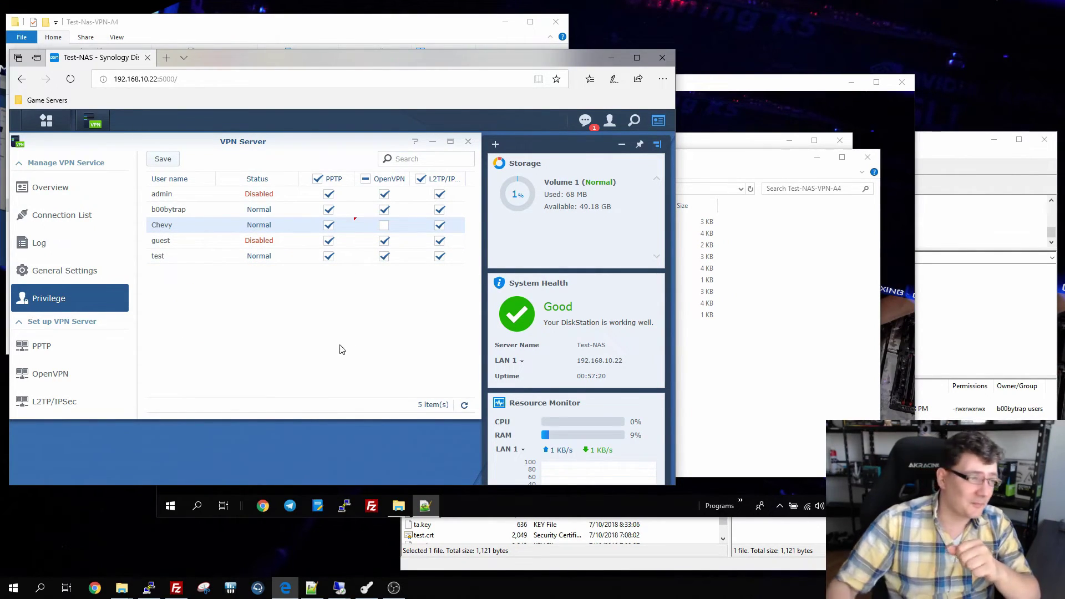
pyautogui.click(167, 160)
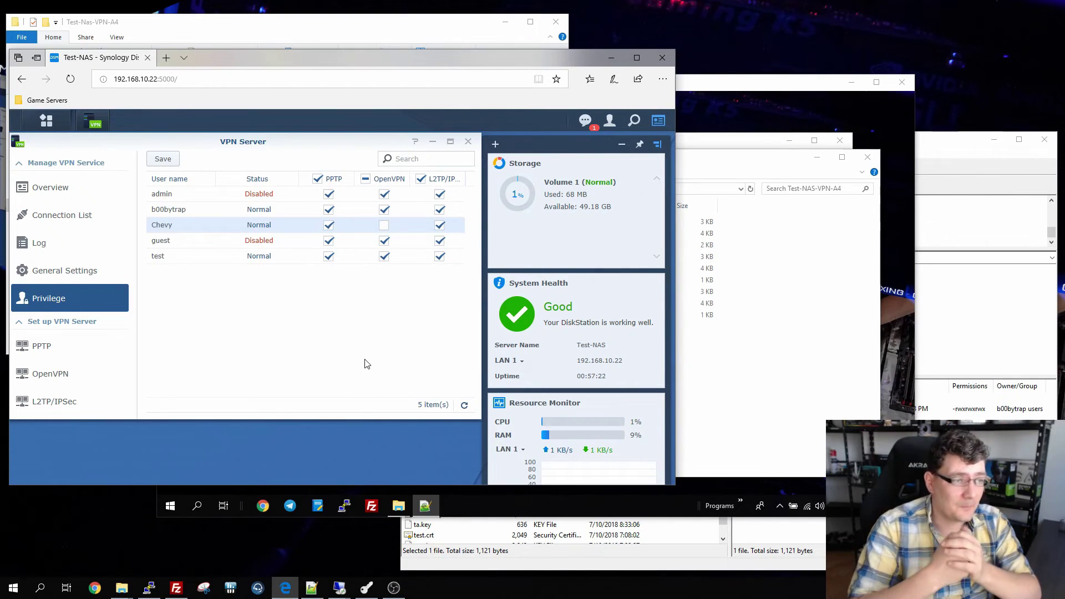